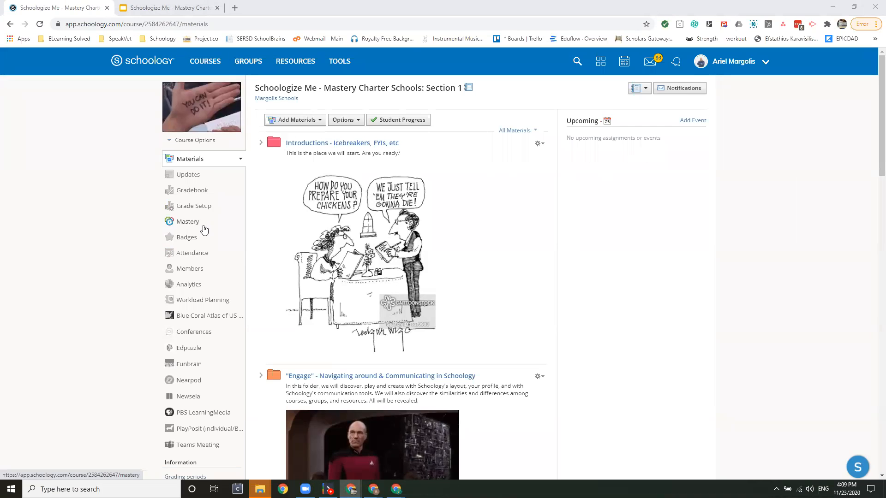
# Step: Open the course's grade setup, switch to its rubrics list and start a new rubric
pyautogui.click(206, 211)
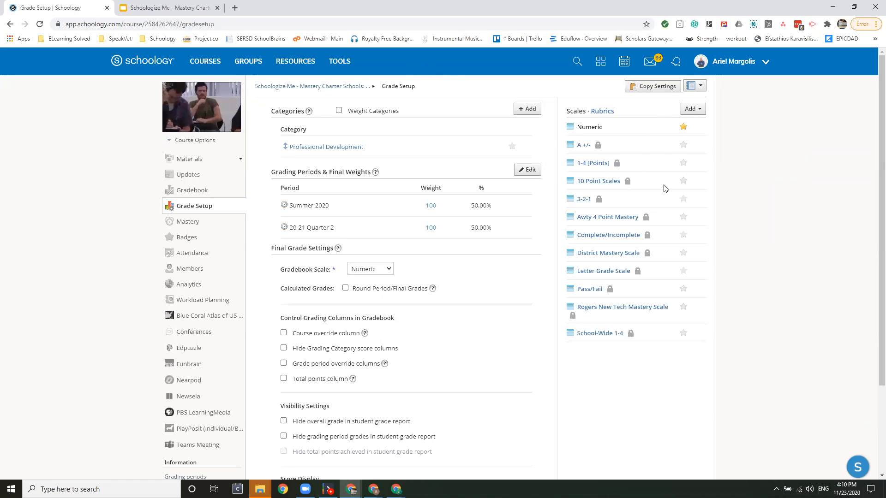
pyautogui.click(602, 112)
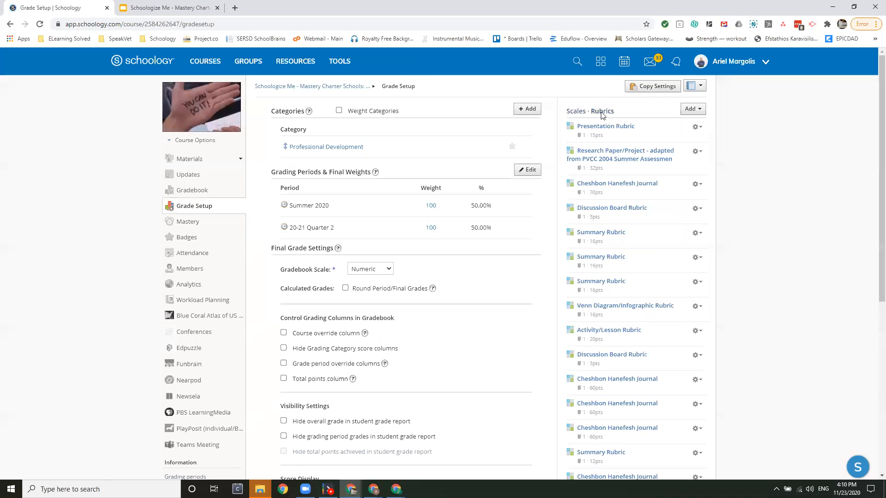
pyautogui.click(697, 111)
pyautogui.click(696, 139)
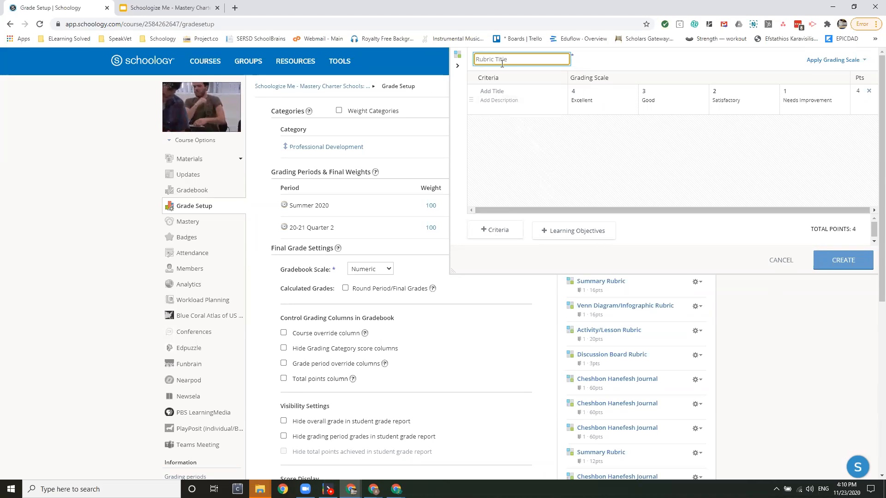
# Step: Title the first criterion "Shampoo Type" and describe it as "Shampoo has corn syrup or laurel sulfate"
pyautogui.click(495, 91)
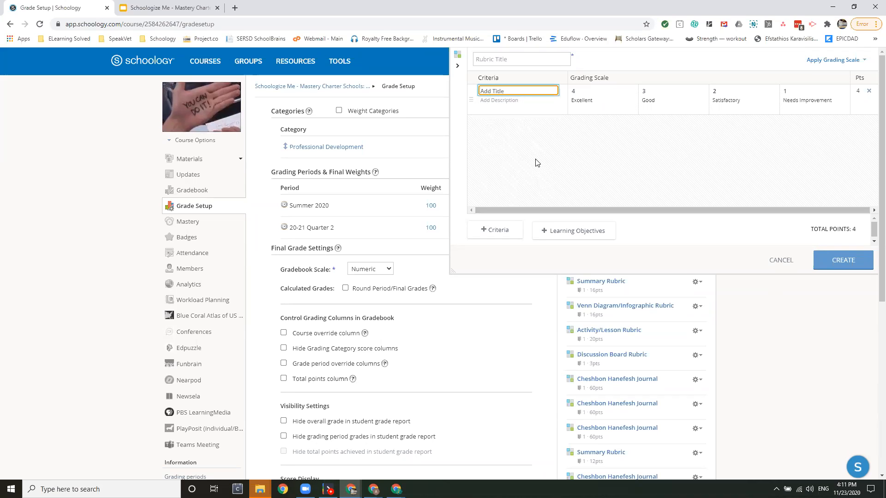
pyautogui.write('Shampoo Type')
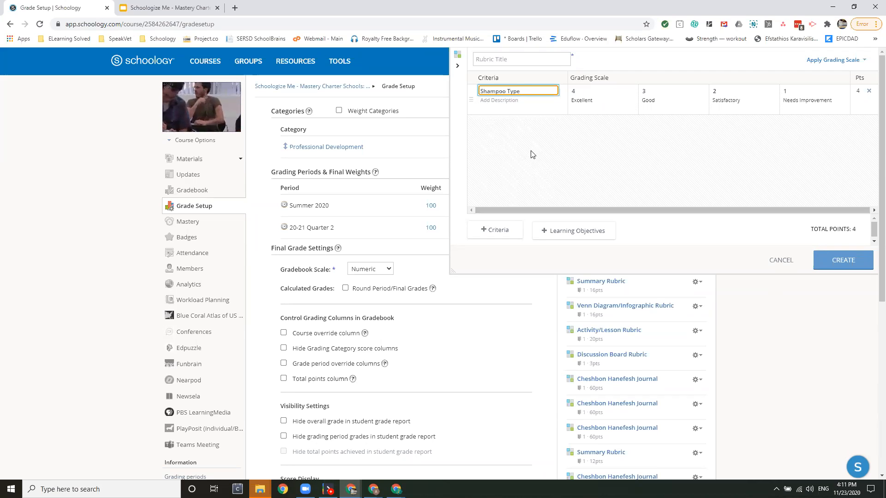
pyautogui.click(513, 98)
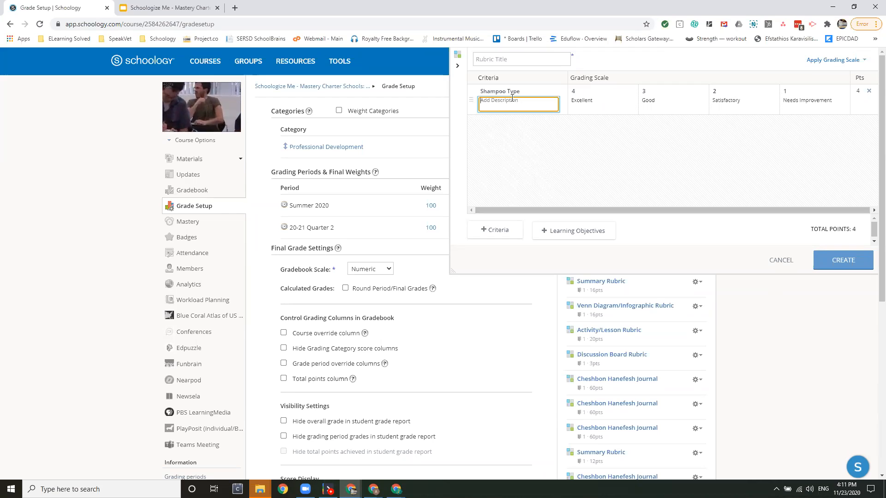
pyautogui.write('Shampoo ')
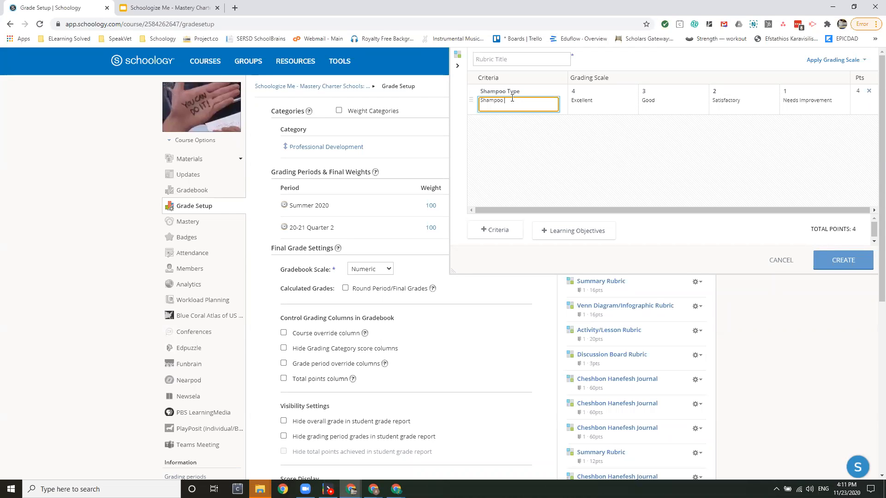
pyautogui.write('has corn syrup or ')
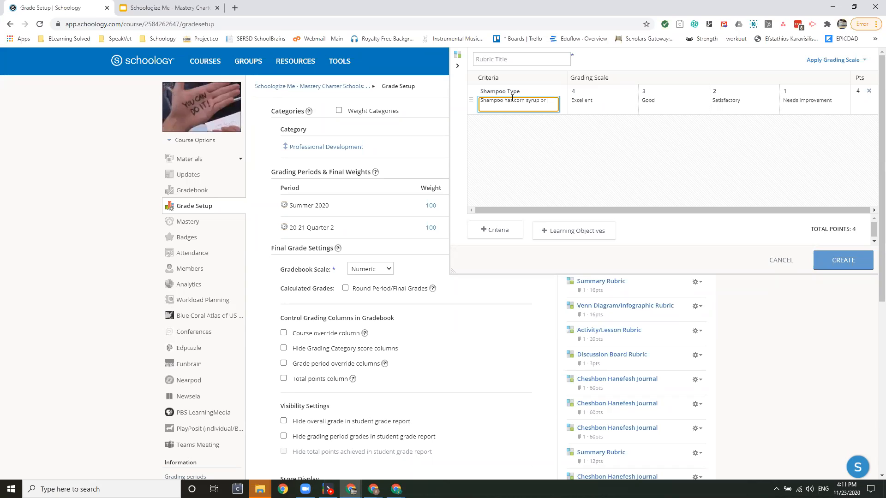
pyautogui.write('laurel sulfate')
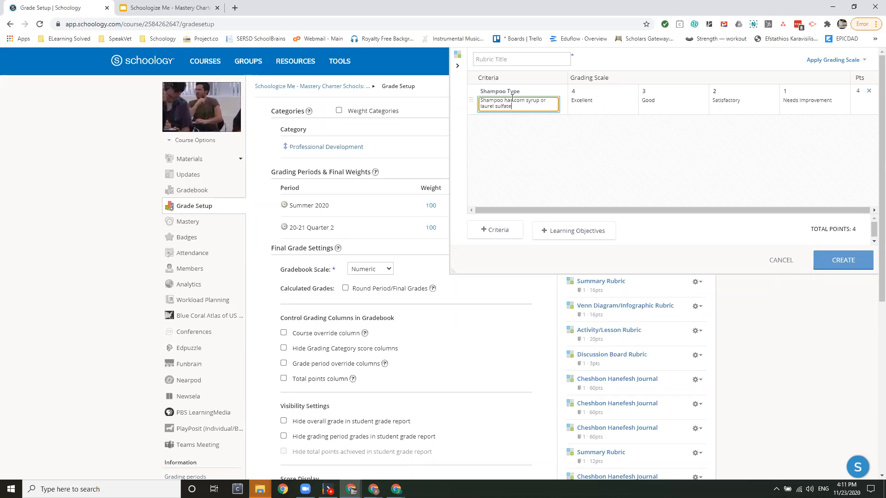
pyautogui.click(578, 162)
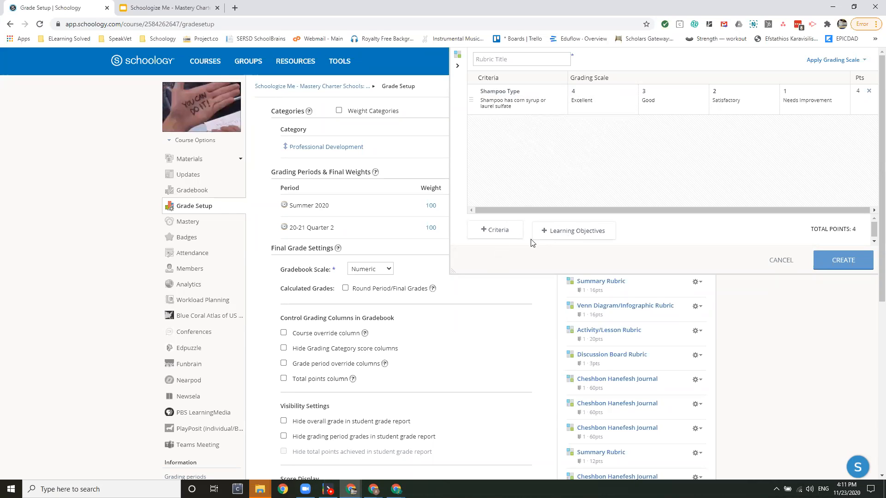
# Step: Browse the learning objectives for the rubric down to Common Core English Language Arts/Literacy (2010), Grade 7 English Language Arts
pyautogui.click(587, 240)
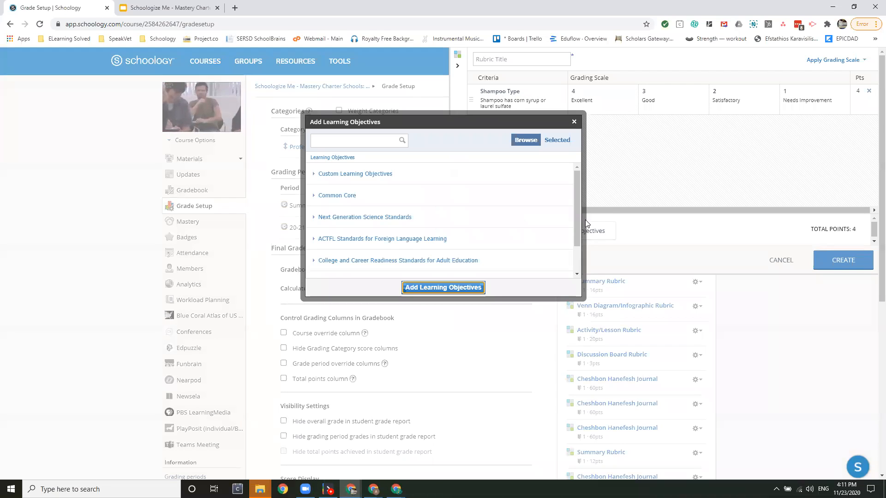
pyautogui.scroll(-2, 572, 262)
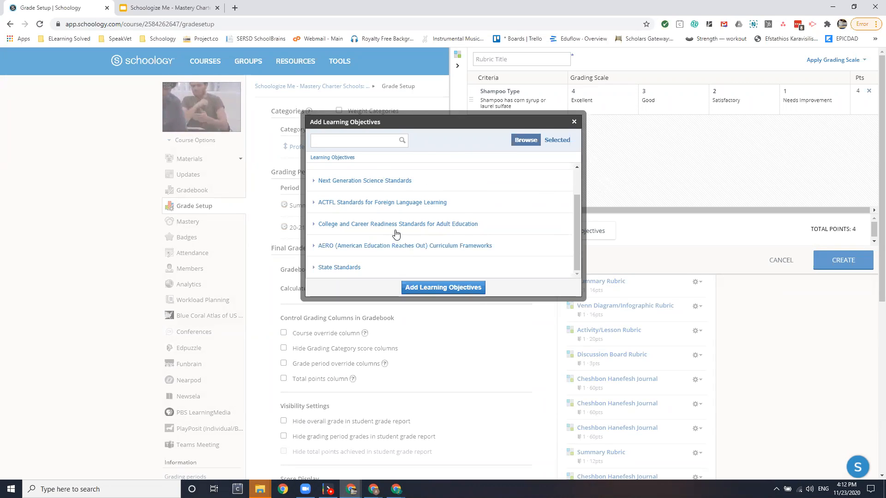
pyautogui.scroll(-2, 393, 234)
pyautogui.scroll(3, 346, 177)
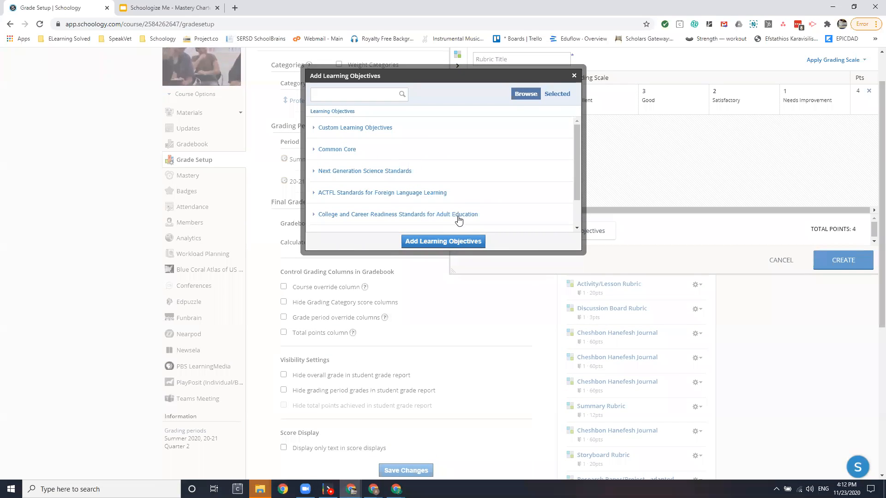
pyautogui.click(366, 149)
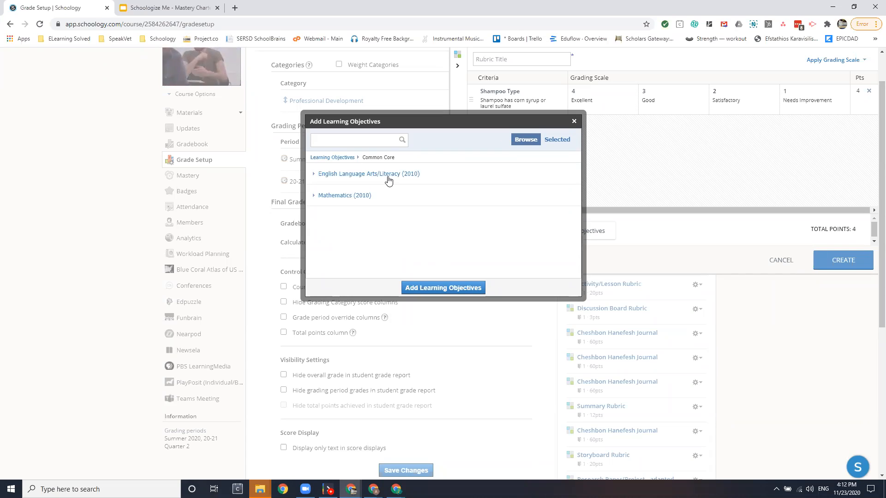
pyautogui.click(388, 177)
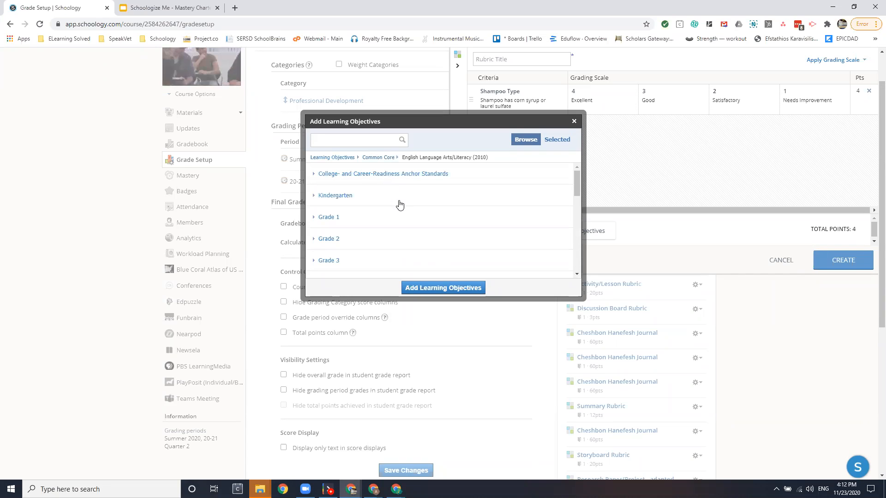
pyautogui.scroll(-3, 400, 205)
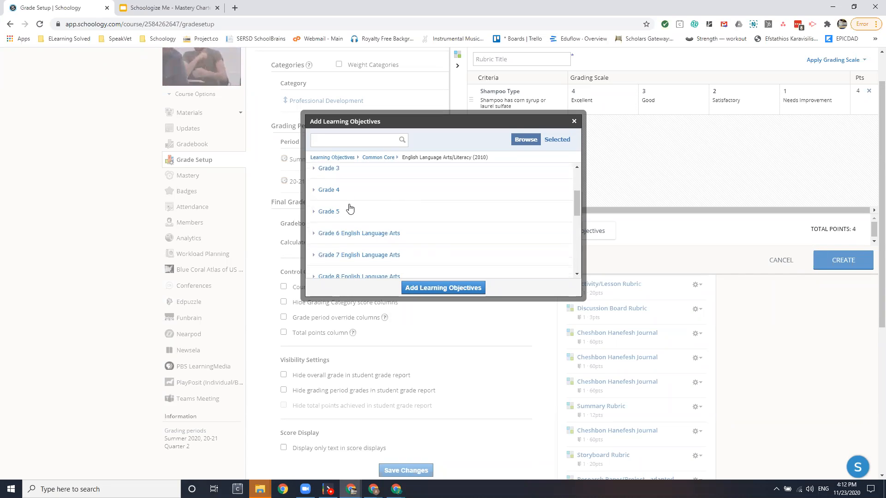
pyautogui.click(400, 211)
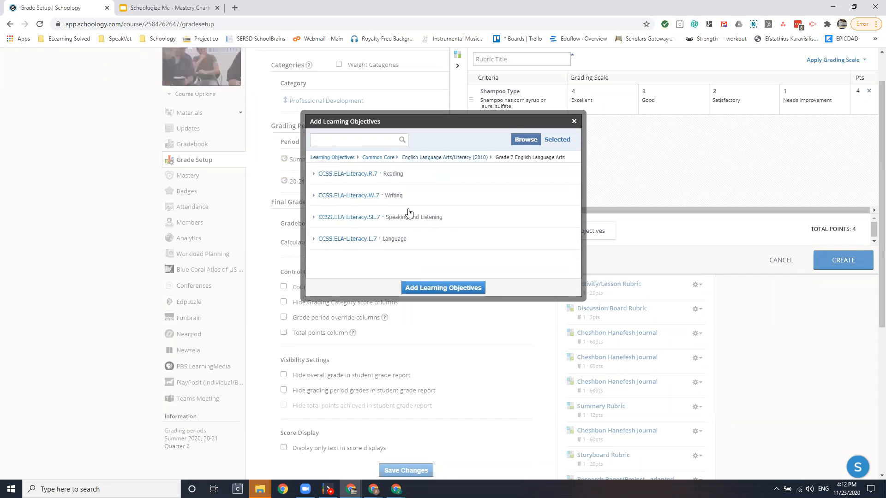
# Step: Add objectives CCSS.ELA-Literacy.RL.7.1 and RL.7.3 from the Reading standards' Key Ideas and Details to the rubric
pyautogui.click(378, 175)
pyautogui.click(458, 186)
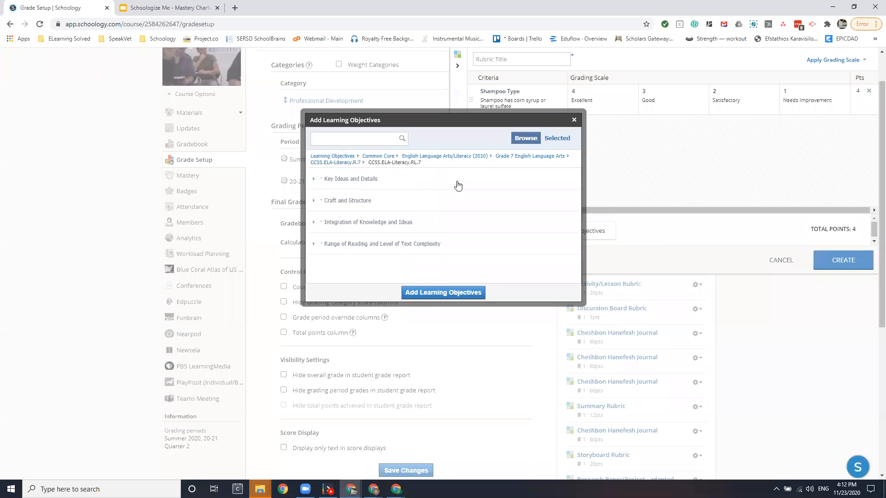
pyautogui.click(345, 180)
pyautogui.click(417, 185)
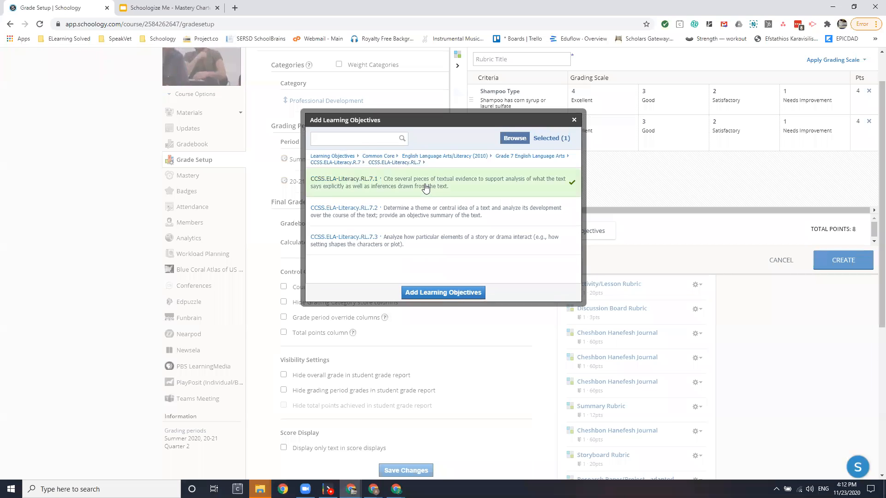
pyautogui.click(495, 246)
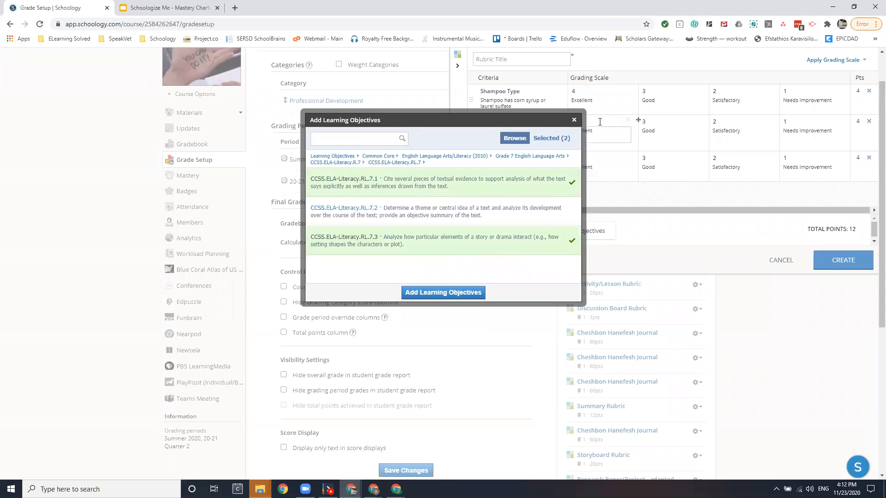
pyautogui.click(573, 120)
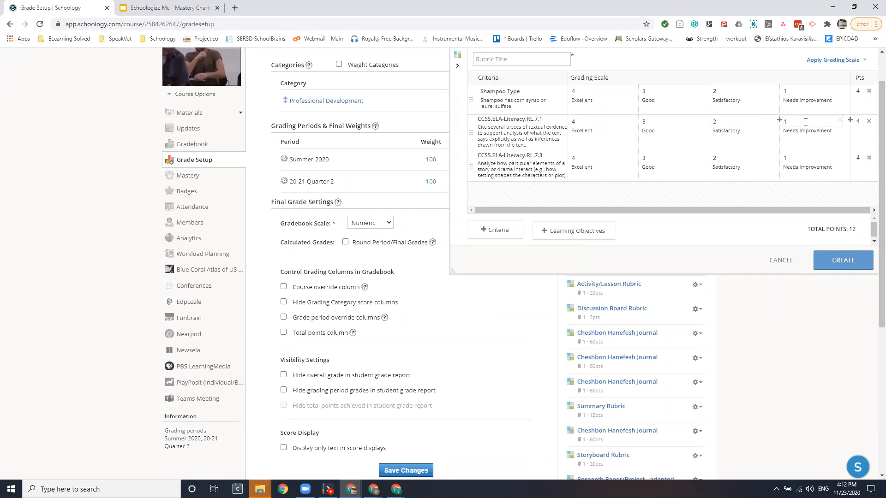
# Step: Add a 5-point level at the high end of the grading scales for the RL.7.1 and RL.7.3 criteria
pyautogui.click(568, 120)
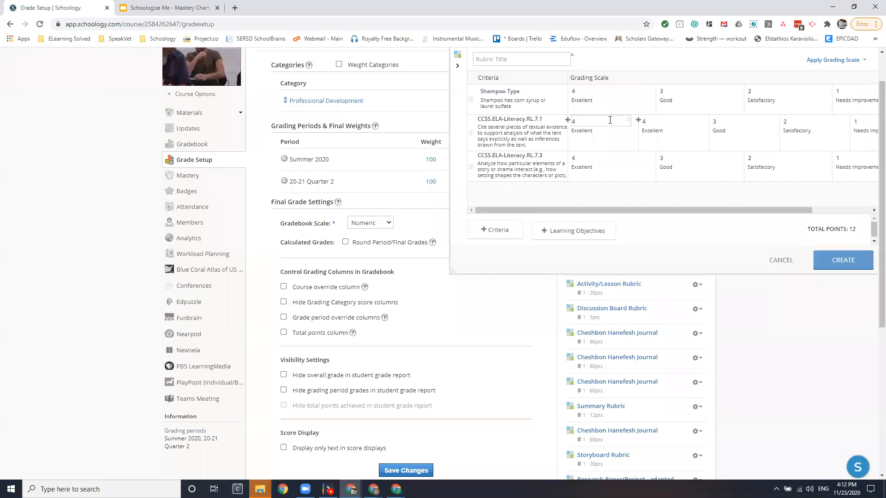
pyautogui.click(545, 121)
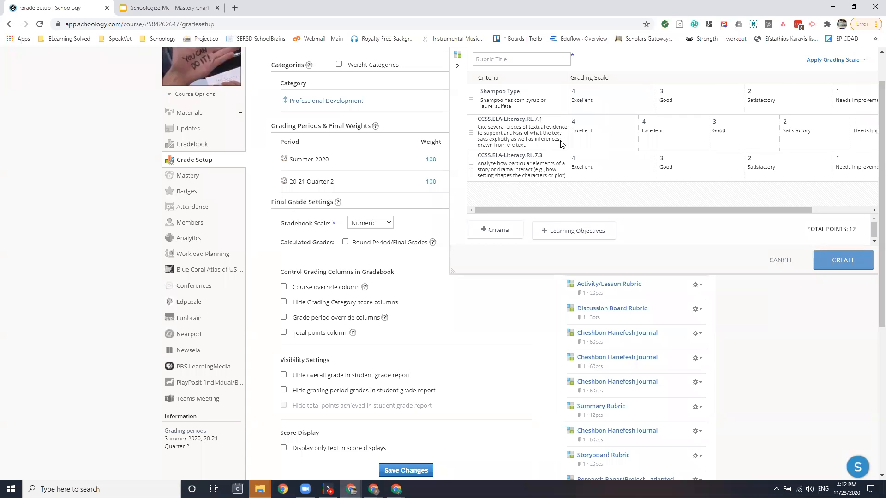
pyautogui.doubleClick(574, 122)
pyautogui.write('5')
pyautogui.click(586, 152)
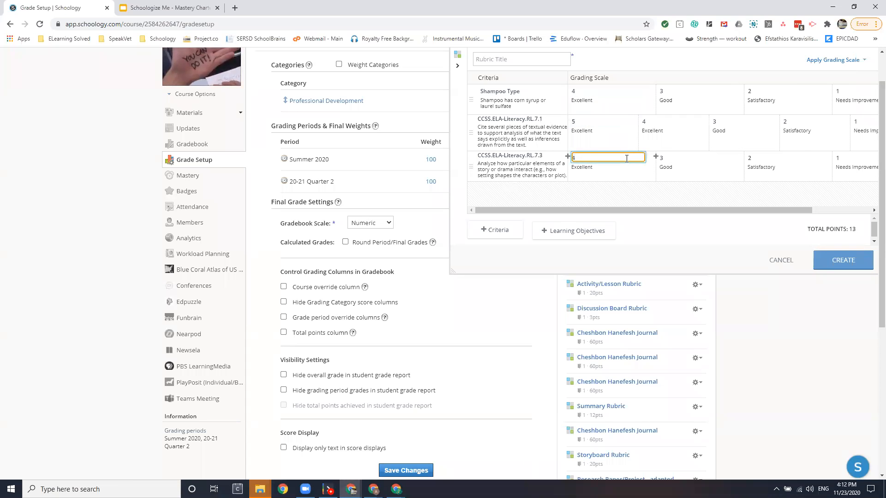
pyautogui.click(568, 157)
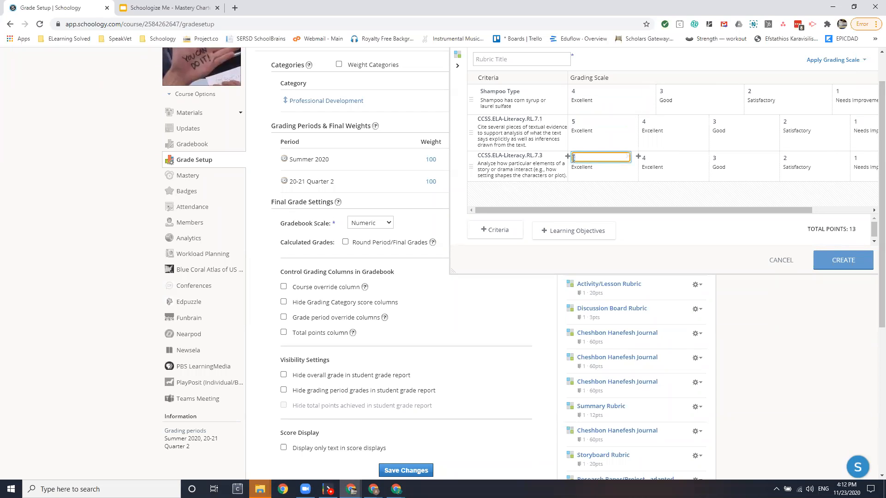
pyautogui.click(590, 201)
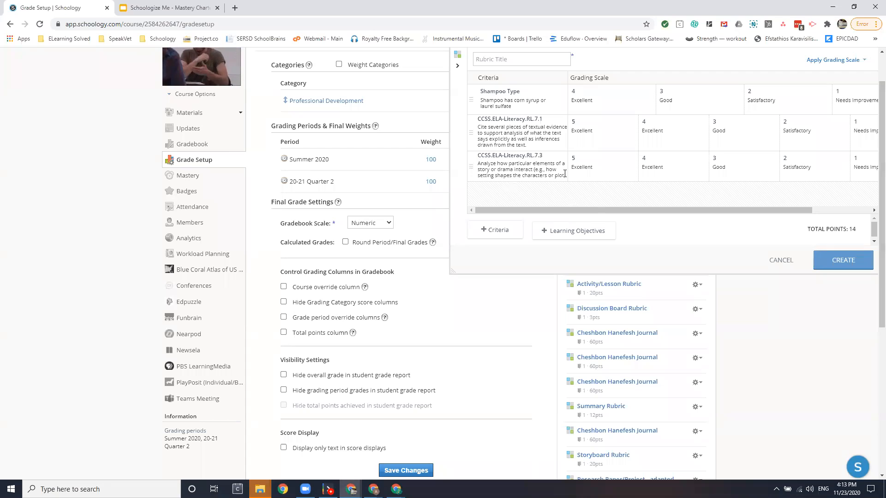
# Step: Highlight the description text of the RL.7.3 criterion and of the RL.7.1 criterion to review them
pyautogui.moveTo(565, 174); pyautogui.dragTo(471, 169)
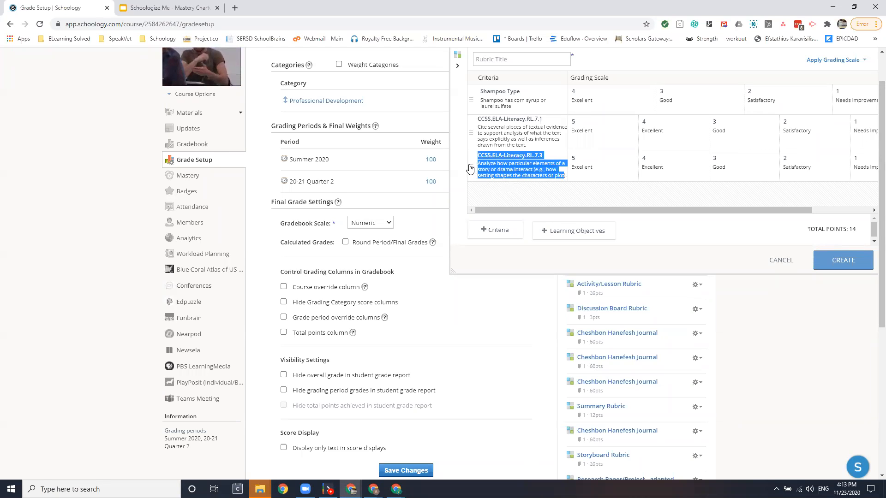
pyautogui.click(567, 176)
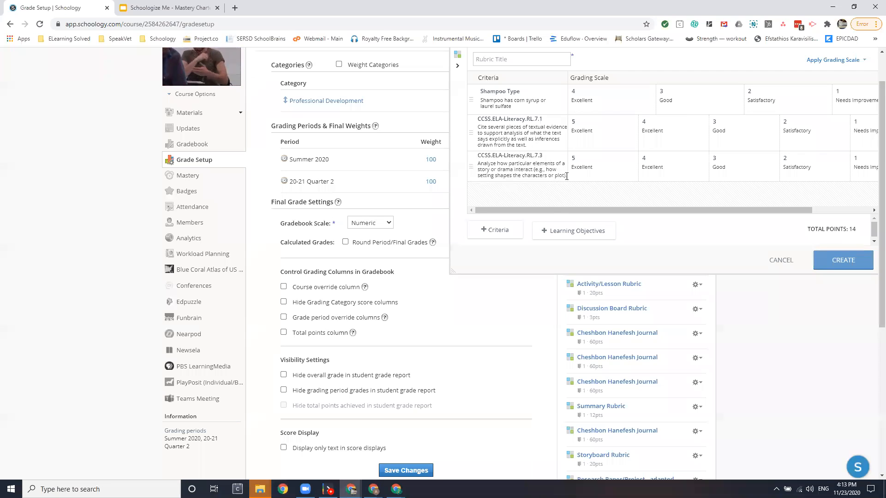
pyautogui.moveTo(566, 176); pyautogui.dragTo(479, 165)
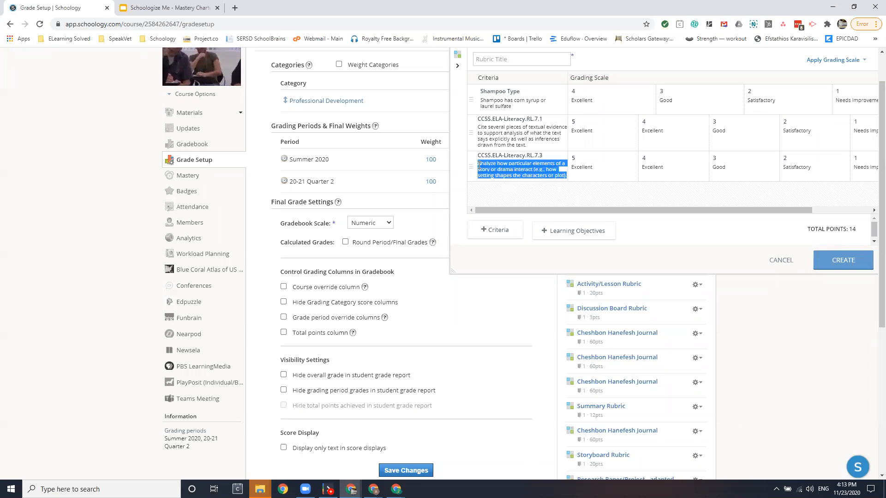
pyautogui.click(498, 135)
pyautogui.moveTo(478, 130); pyautogui.dragTo(542, 146)
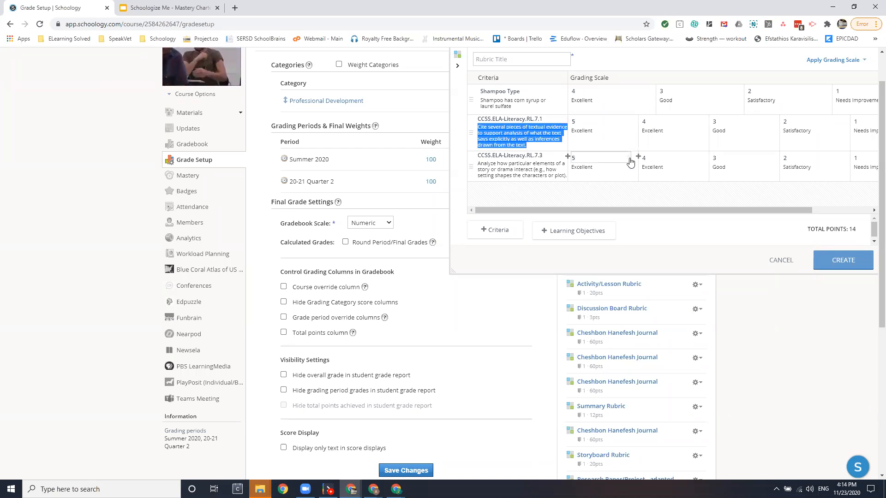
# Step: Add a blank criterion to the rubric and move it directly below the RL.7.1 criterion
pyautogui.click(513, 234)
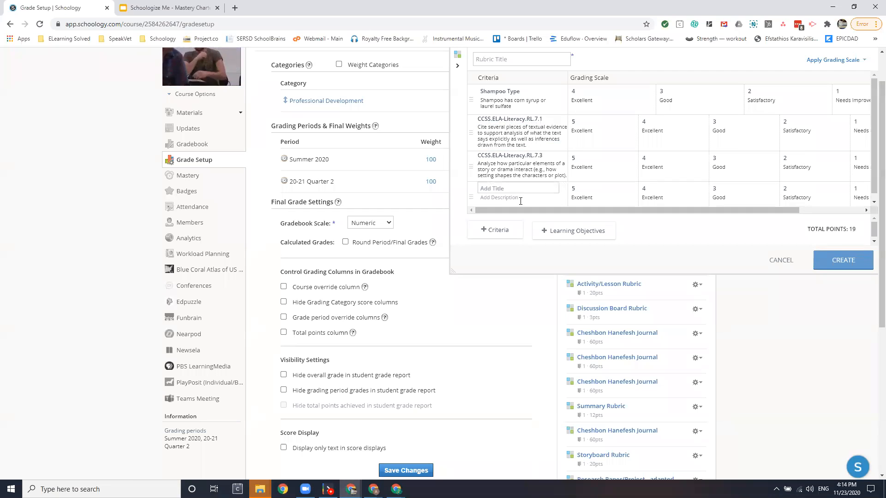
pyautogui.click(511, 191)
pyautogui.moveTo(471, 198); pyautogui.dragTo(474, 160)
# Step: Title the blank criterion "RL.7.1 Explanation" and describe it as "Backs up statements with evidence from text"
pyautogui.click(486, 157)
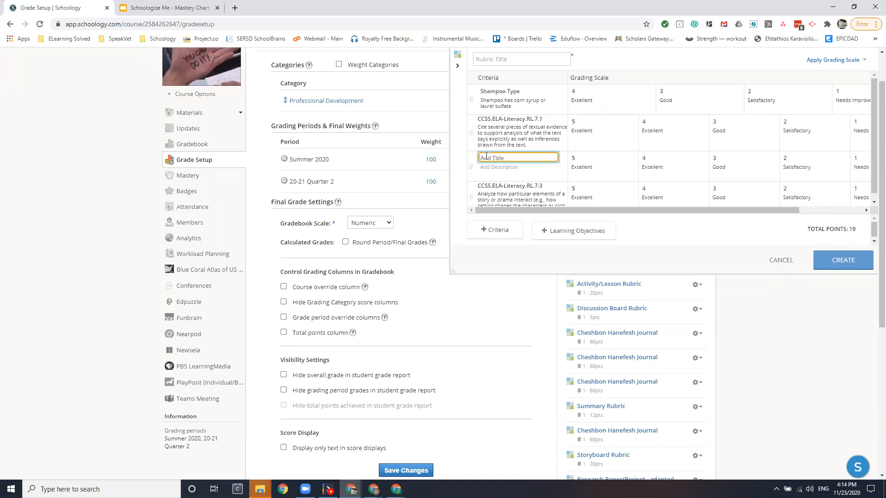
pyautogui.write('RL.7.1 Explanation')
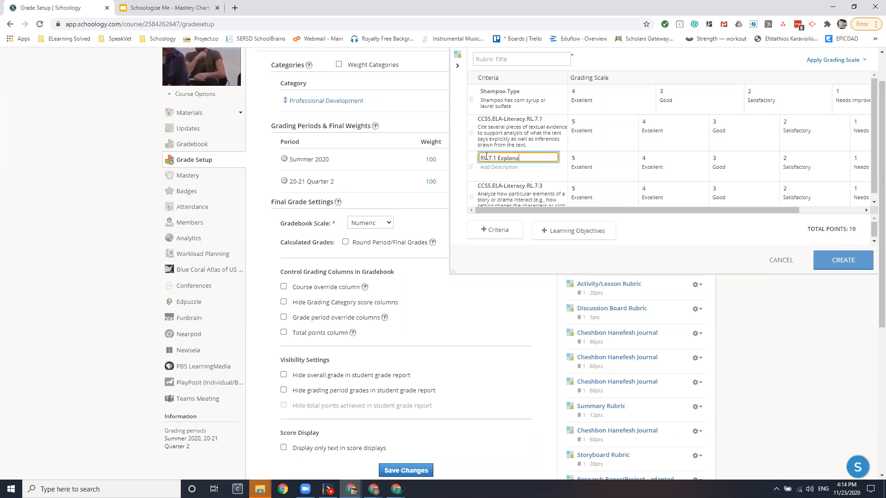
pyautogui.click(508, 171)
pyautogui.write('Backs')
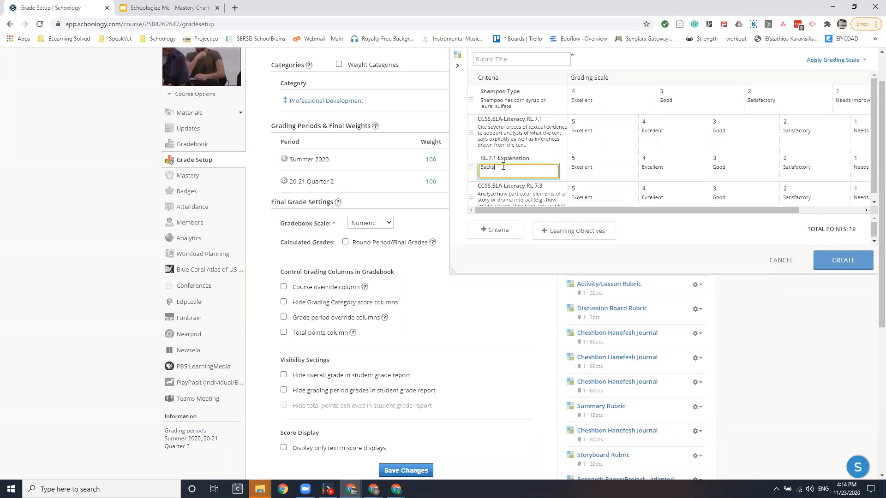
pyautogui.write(' up st')
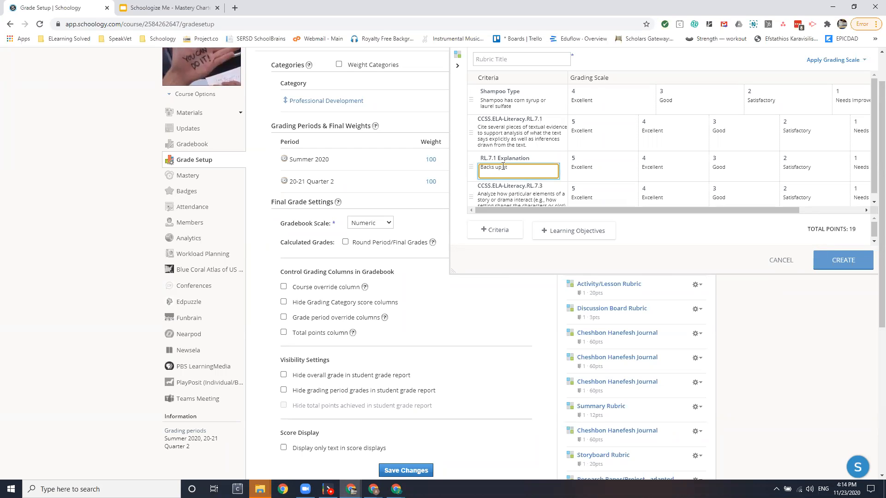
pyautogui.write('atements with evidence from text')
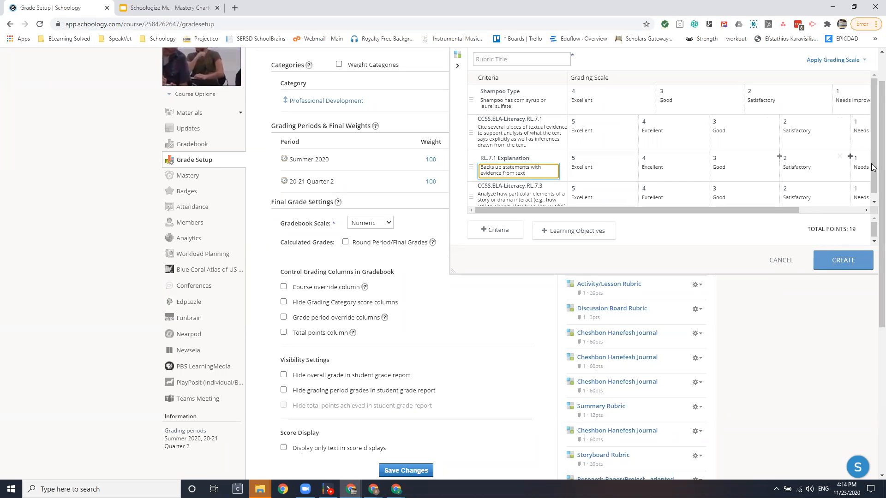
# Step: Reduce the RL.7.1 Explanation criterion's grading scale to a single level worth 0 points with no description
pyautogui.moveTo(773, 210); pyautogui.dragTo(685, 216)
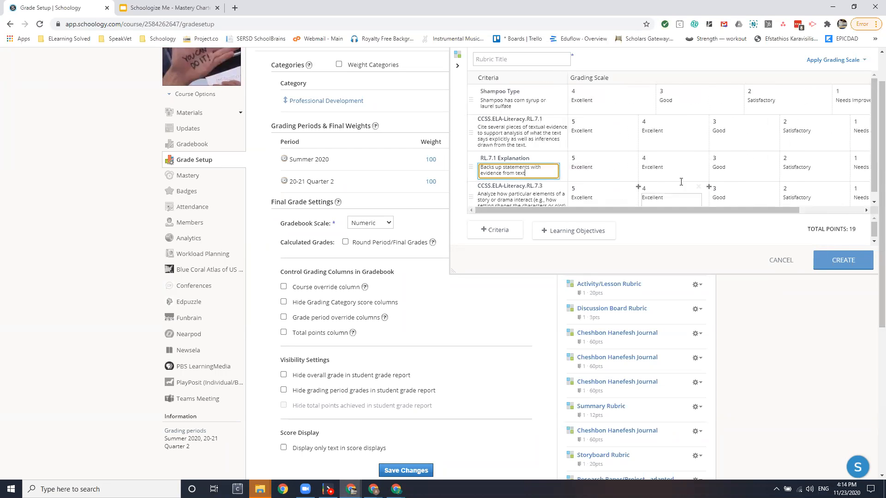
pyautogui.click(628, 156)
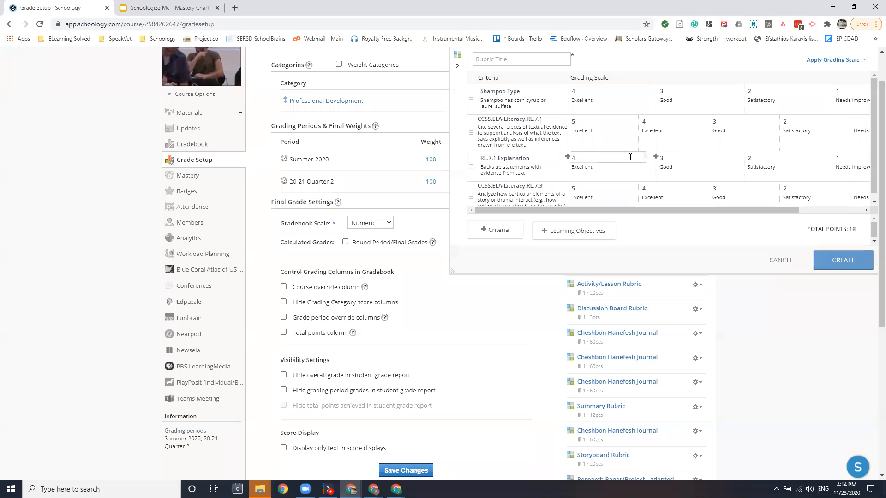
pyautogui.click(646, 156)
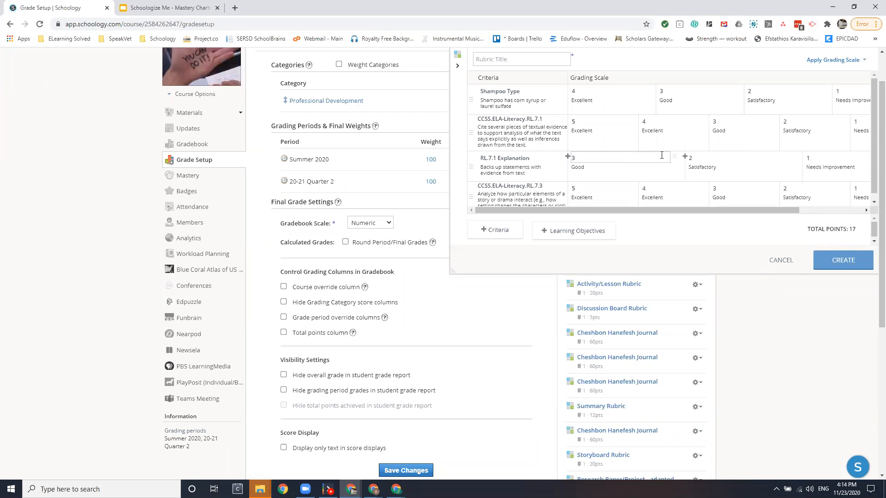
pyautogui.click(674, 157)
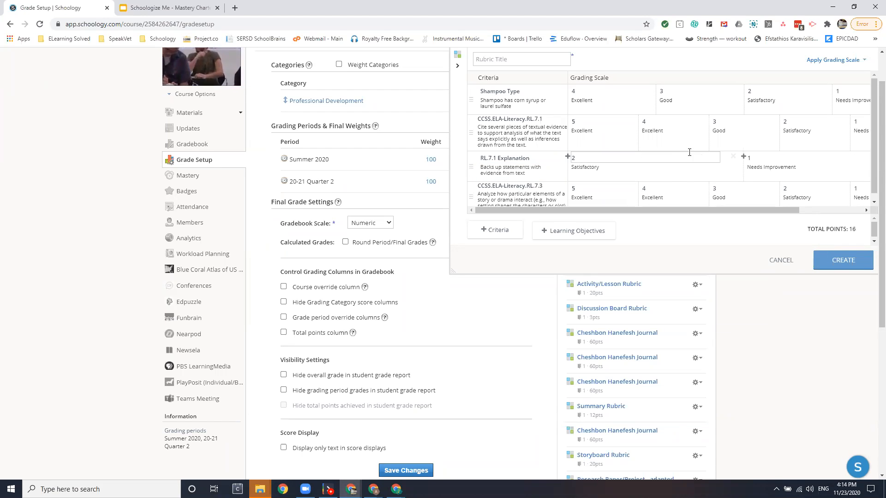
pyautogui.click(733, 157)
pyautogui.click(609, 158)
pyautogui.press('BackSpace')
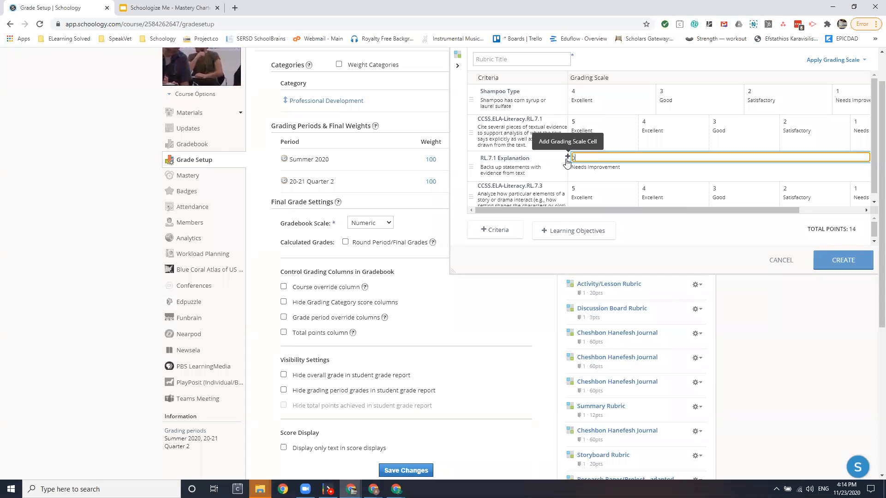
pyautogui.click(624, 167)
pyautogui.moveTo(624, 167); pyautogui.dragTo(562, 172)
pyautogui.press('BackSpace')
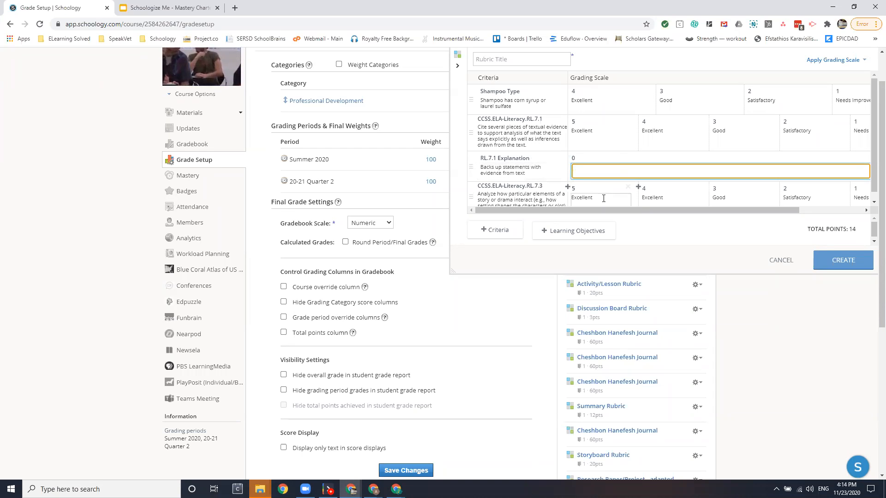
pyautogui.scroll(-1, 842, 166)
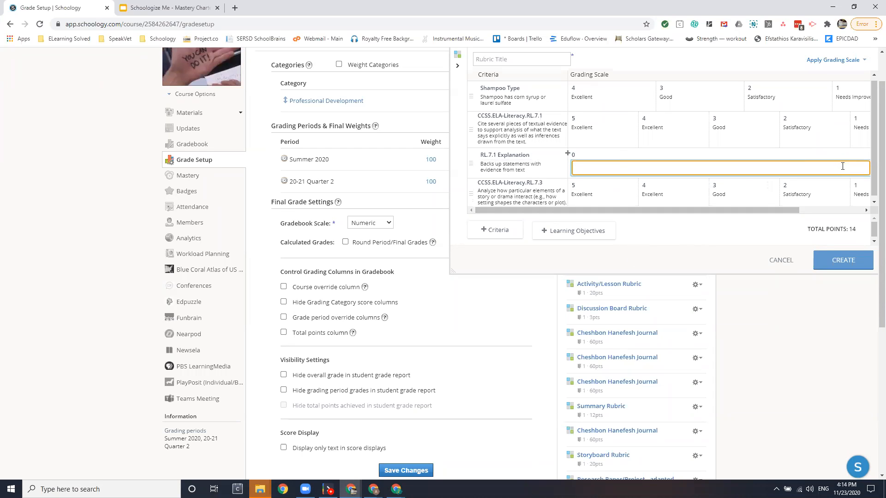
pyautogui.moveTo(793, 212); pyautogui.dragTo(691, 214)
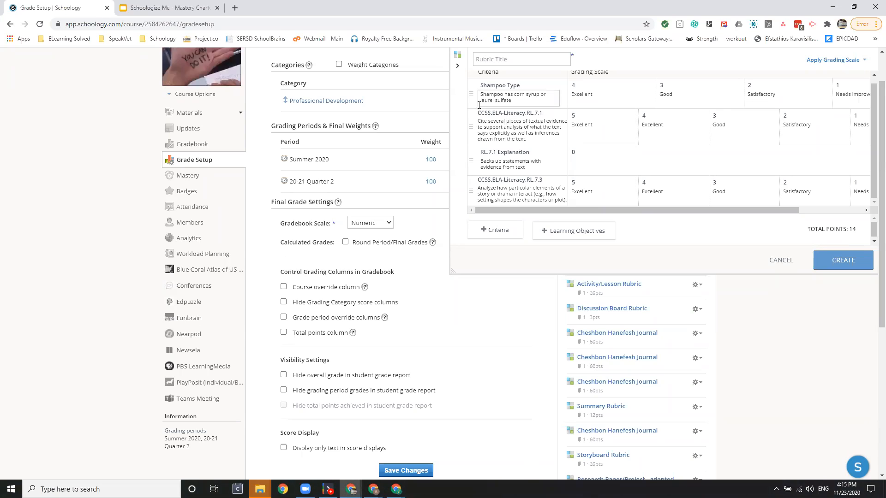
# Step: Highlight the name and description of the CCSS.ELA-Literacy.RL.7.1 criterion and compare them with the explanation row below
pyautogui.moveTo(479, 113); pyautogui.dragTo(553, 119)
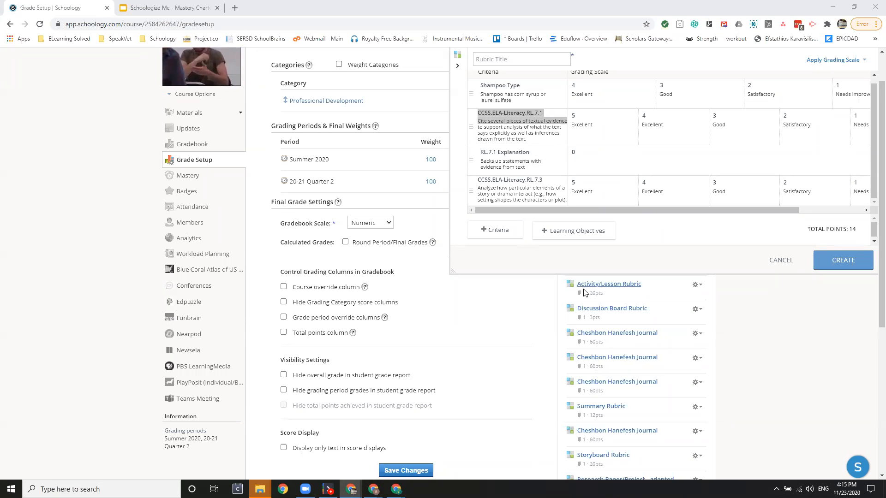
pyautogui.click(561, 136)
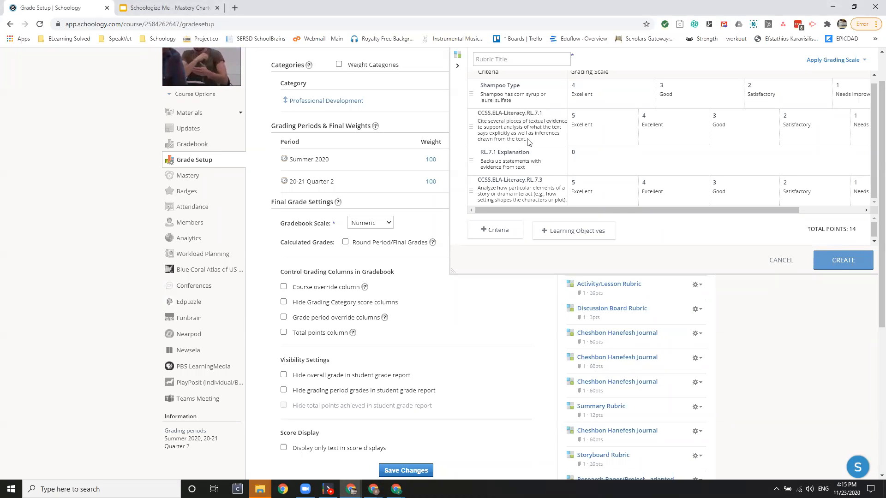
pyautogui.moveTo(527, 140); pyautogui.dragTo(477, 124)
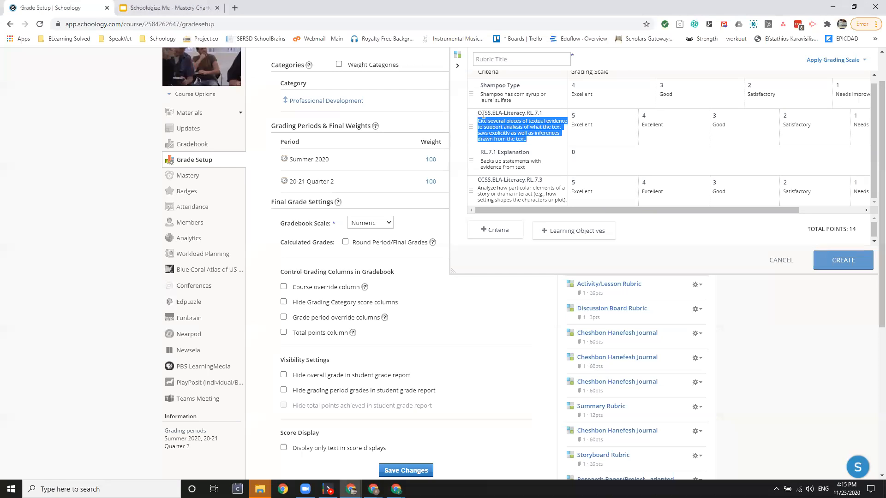
pyautogui.click(533, 166)
pyautogui.click(682, 255)
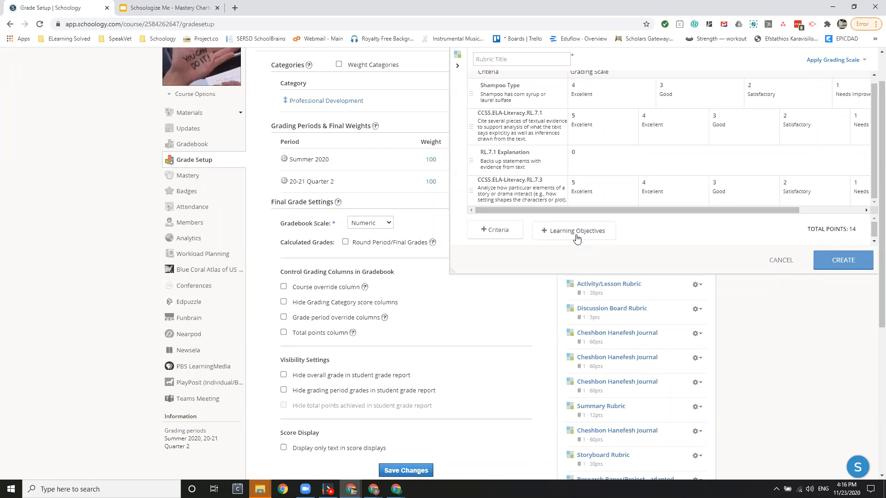
pyautogui.click(479, 85)
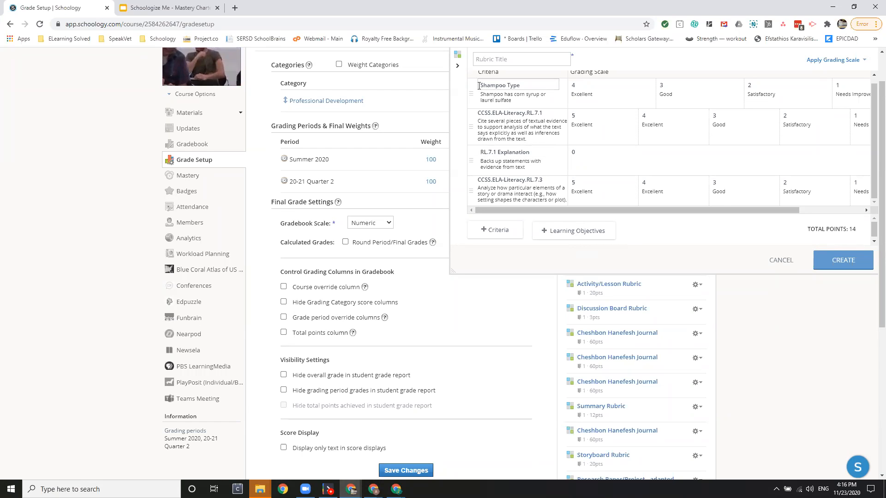
pyautogui.click(514, 102)
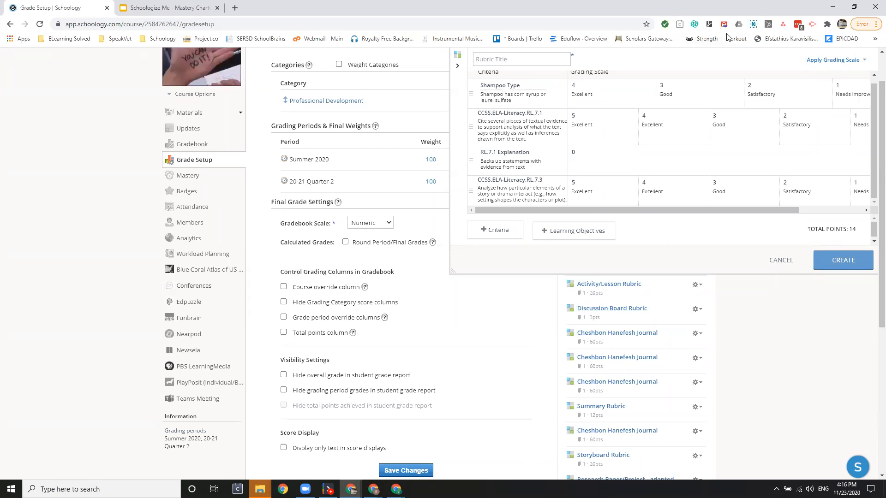
# Step: Title the rubric "Example Rubric" and create it
pyautogui.click(512, 58)
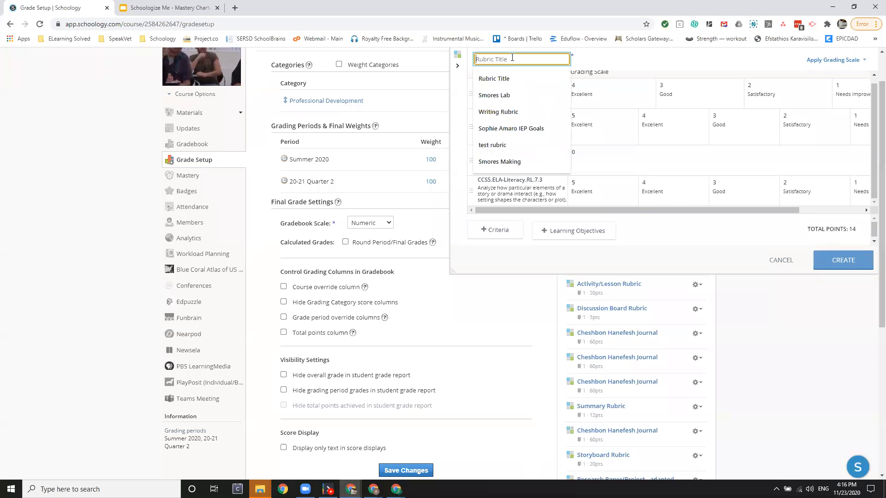
pyautogui.write('Example ')
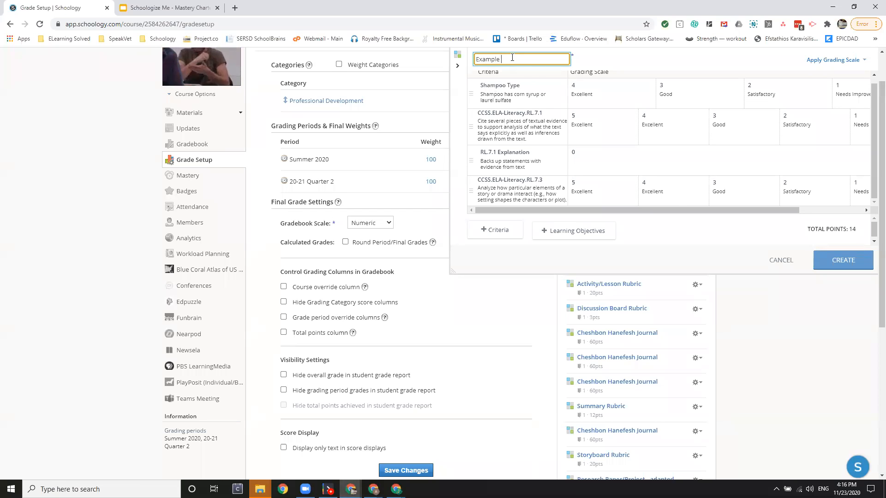
pyautogui.write('Rubric')
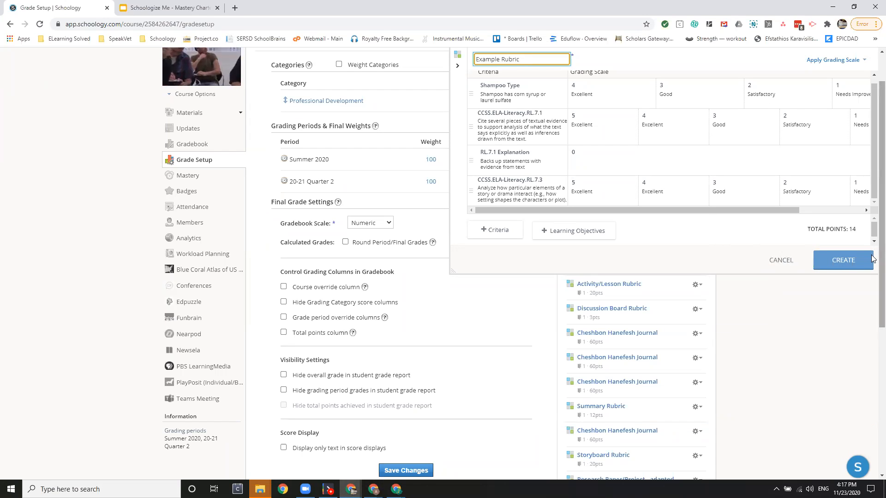
pyautogui.click(824, 268)
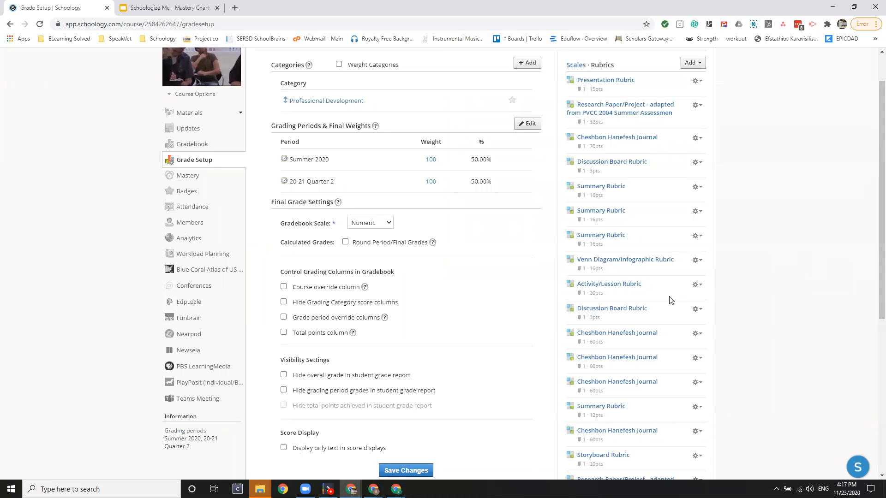
# Step: Set up saving a copy of Example Rubric to the AISJ - Training Group resources, and cancel without saving
pyautogui.scroll(-6, 669, 299)
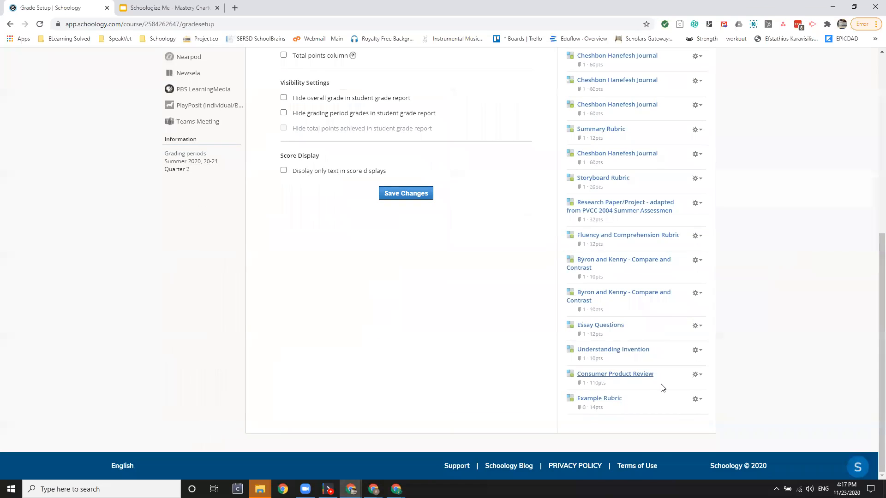
pyautogui.click(696, 401)
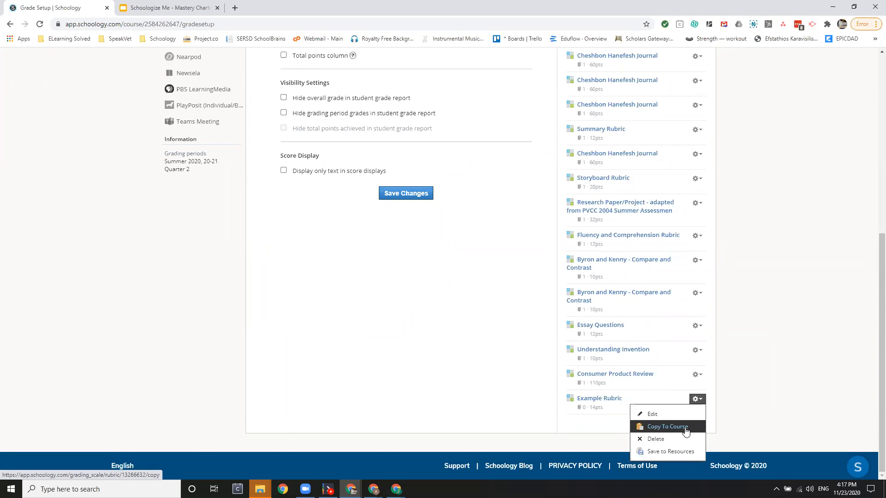
pyautogui.click(674, 452)
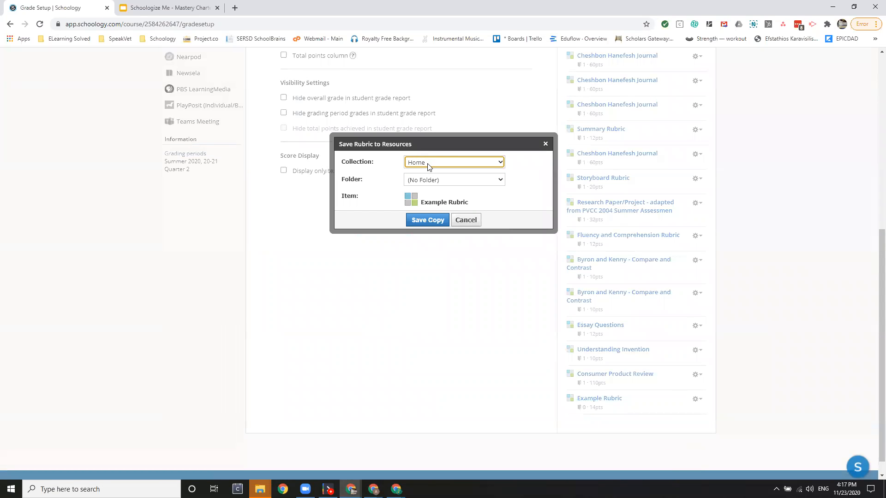
pyautogui.click(428, 166)
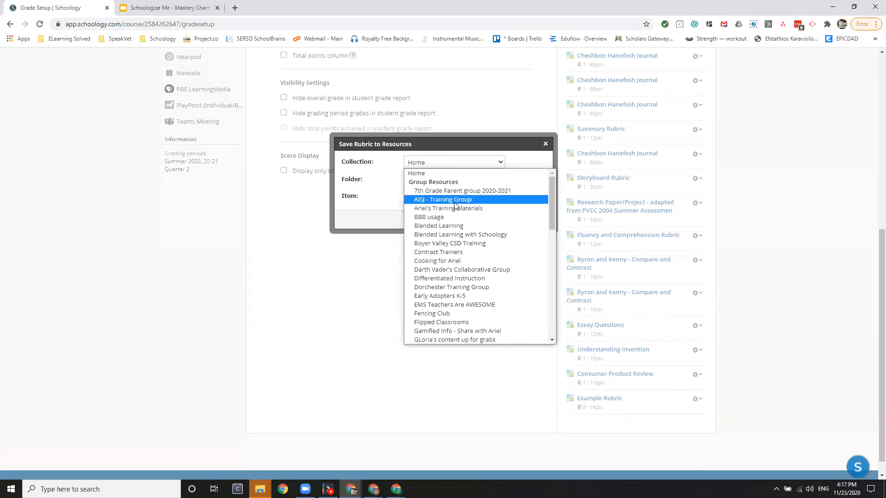
pyautogui.click(455, 203)
pyautogui.click(430, 181)
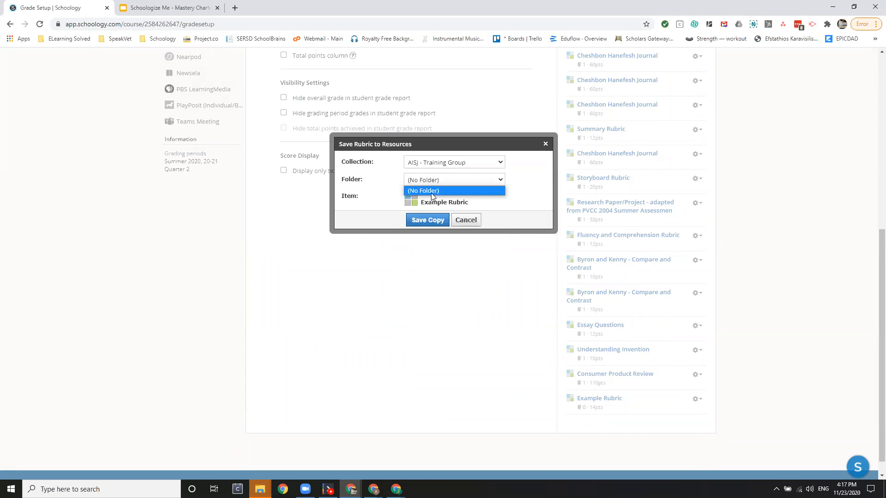
pyautogui.click(465, 220)
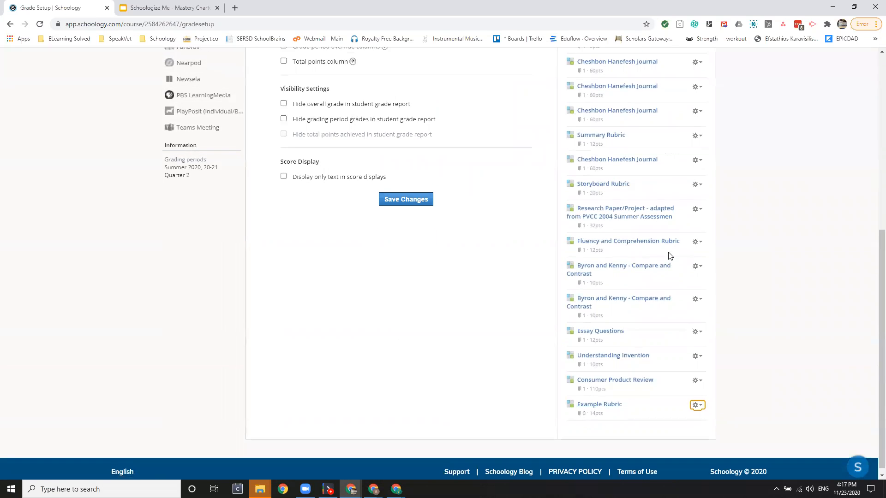
# Step: Set up copying the grade settings, including rubrics, to the unnamed Section 1, Darth Maul and Darth Vader sandbox courses, and cancel the copy
pyautogui.scroll(7, 670, 256)
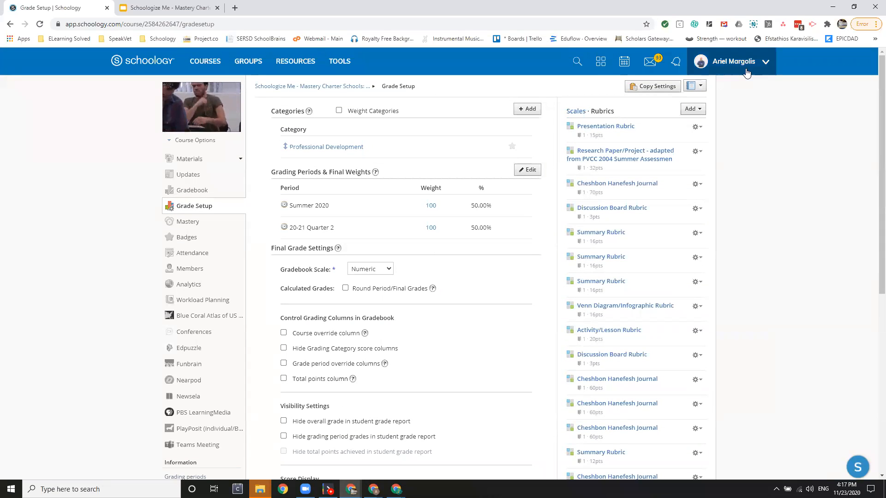
pyautogui.click(668, 85)
pyautogui.click(351, 176)
pyautogui.click(354, 207)
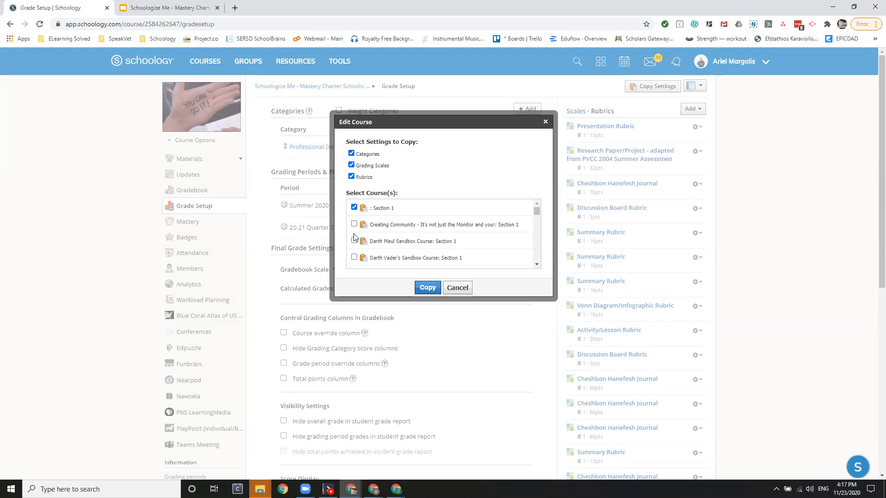
pyautogui.click(354, 240)
pyautogui.click(354, 257)
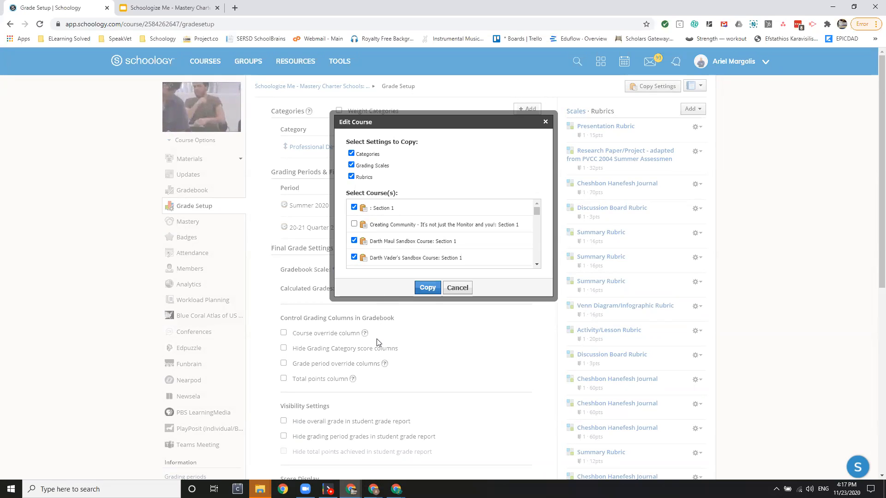
pyautogui.click(458, 288)
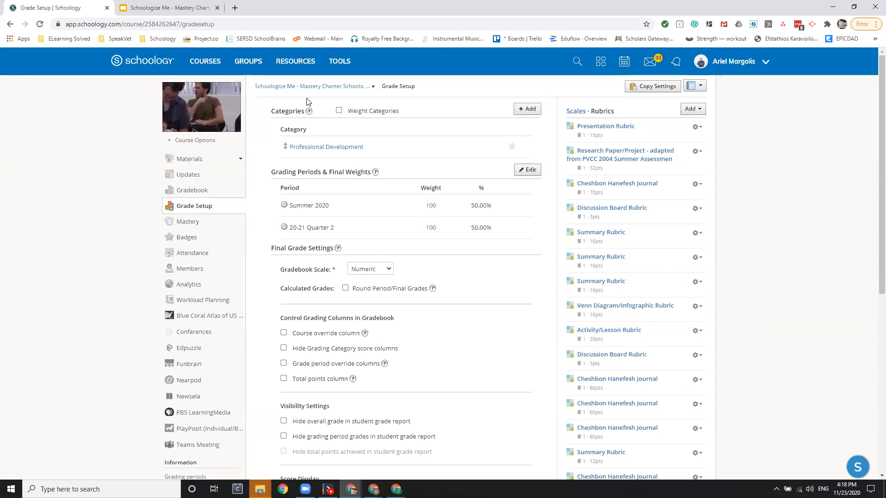
# Step: Open the Learning Objectives collection in the personal resources
pyautogui.click(302, 61)
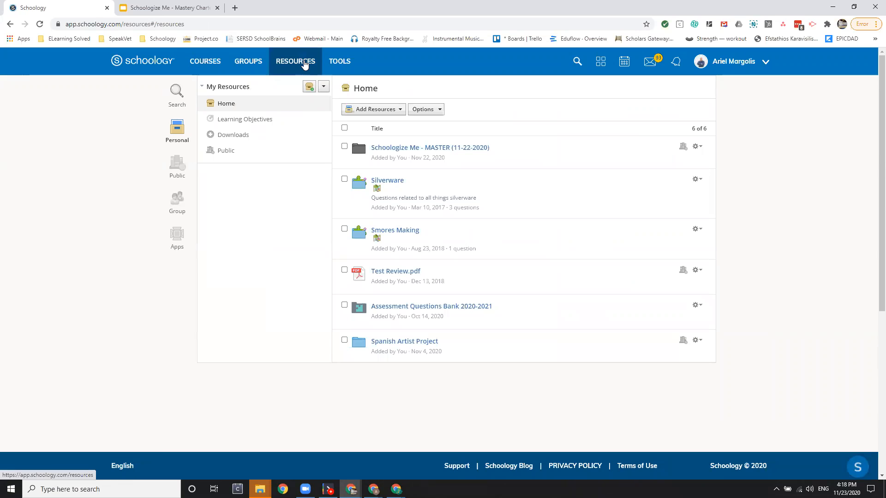
pyautogui.click(270, 120)
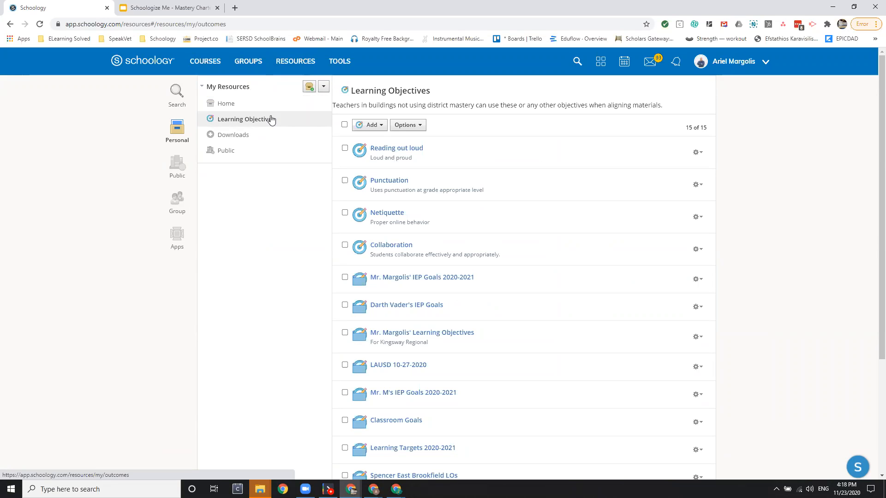
pyautogui.click(376, 126)
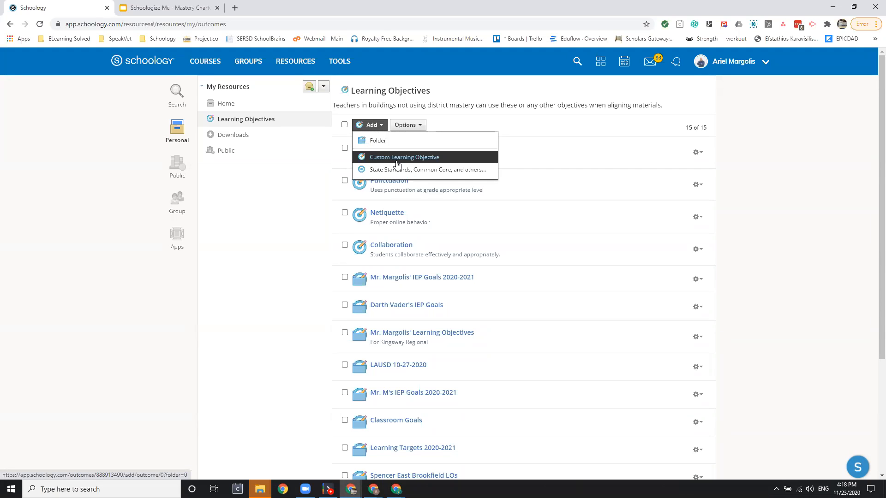
pyautogui.click(674, 156)
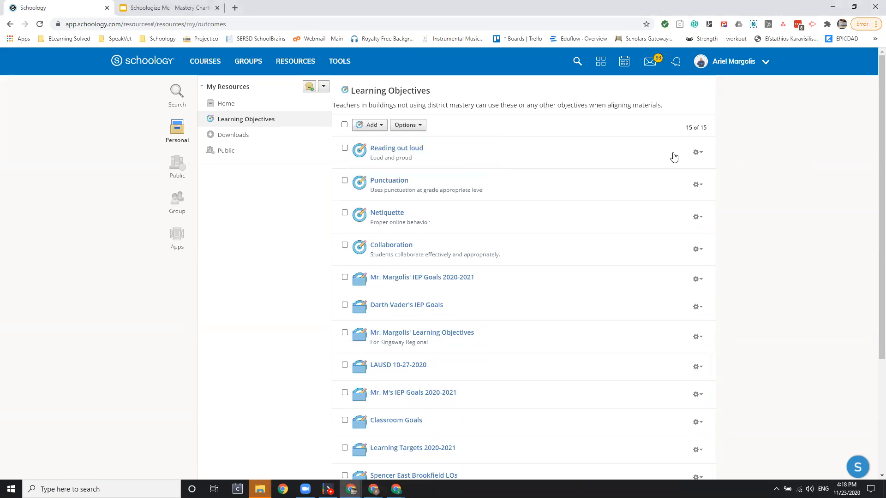
pyautogui.scroll(-3, 459, 166)
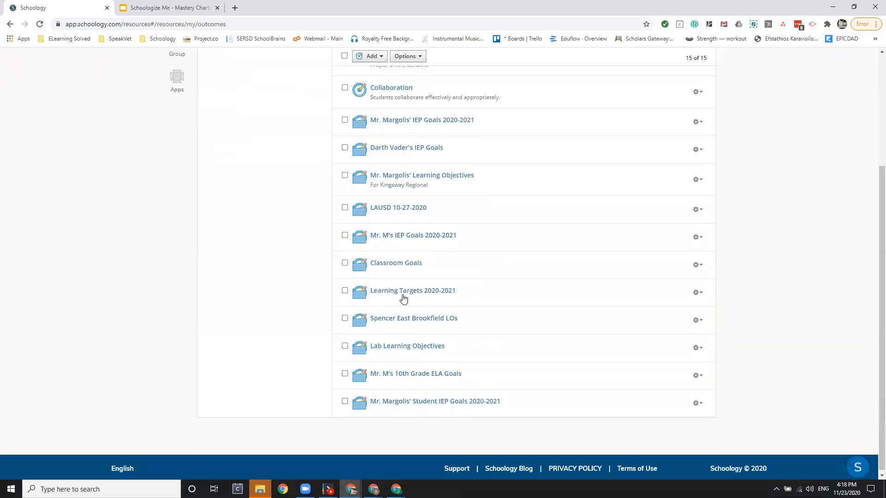
pyautogui.scroll(3, 403, 298)
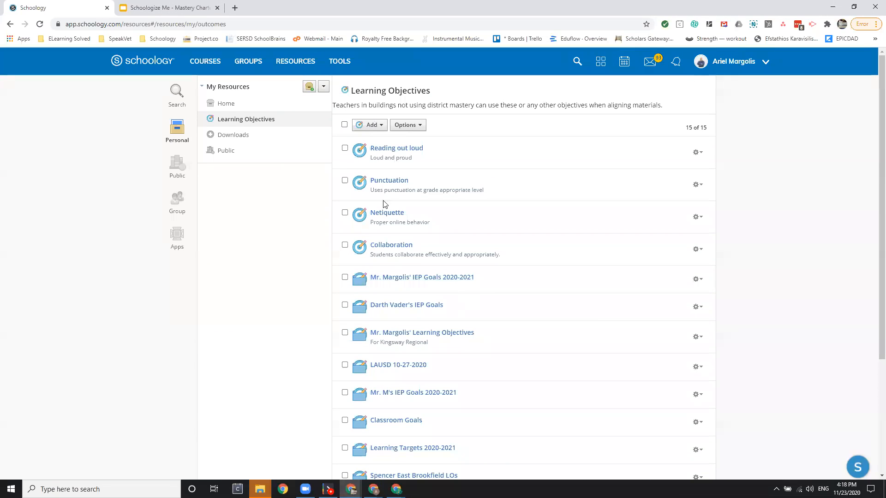
# Step: Create a folder titled "Mastery Charter L.O." in the personal Learning Objectives collection
pyautogui.click(371, 124)
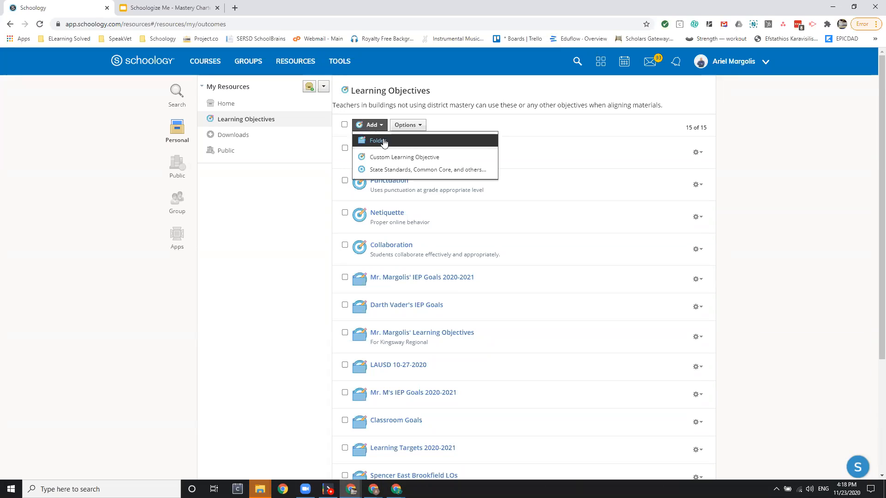
pyautogui.click(376, 140)
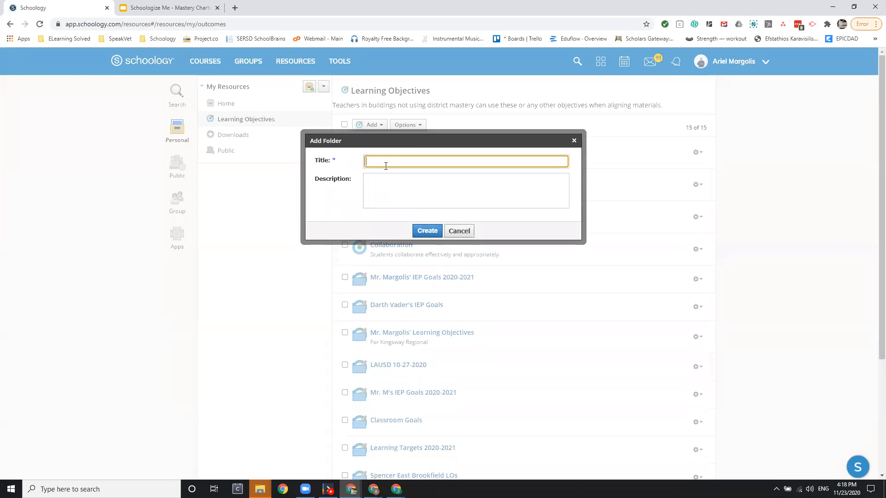
pyautogui.write('Mast')
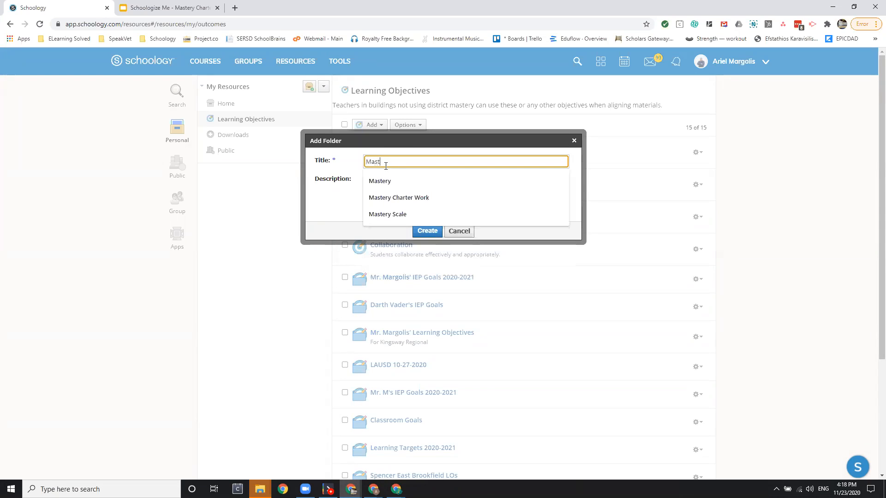
pyautogui.write('ery Charter')
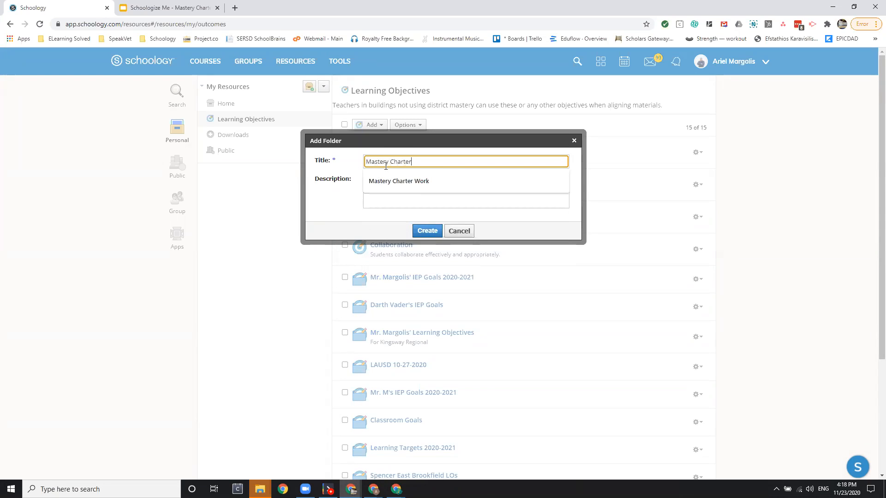
pyautogui.write(' Rubr')
pyautogui.press('BackSpace')
pyautogui.press('BackSpace')
pyautogui.write('L.O.')
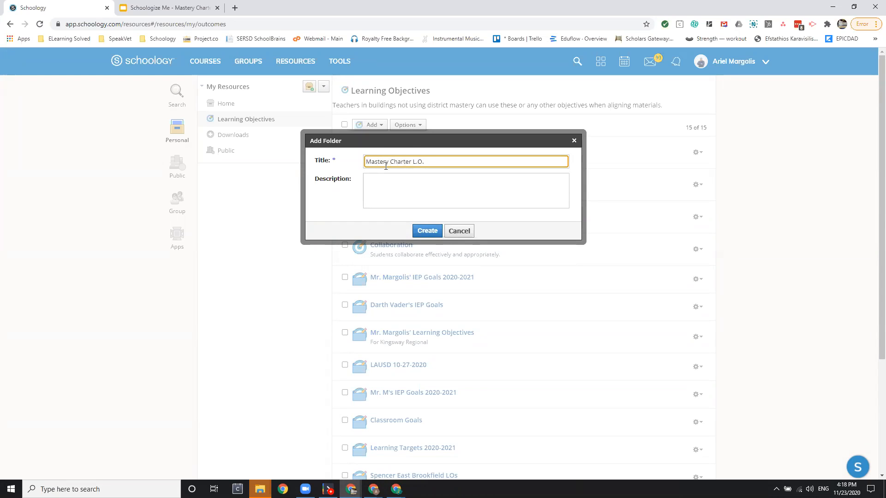
pyautogui.click(428, 230)
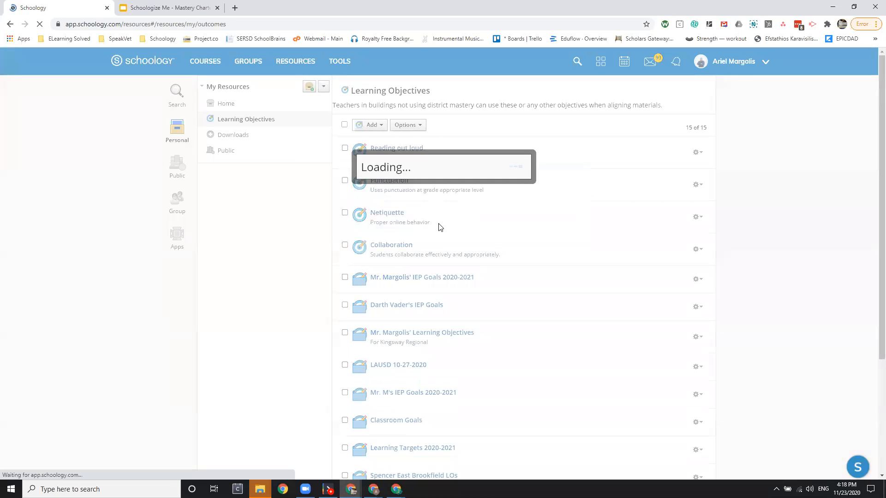
# Step: Open the Mastery Charter L.O. folder and start a custom learning objective titled "Hypothesis"
pyautogui.scroll(-5, 438, 226)
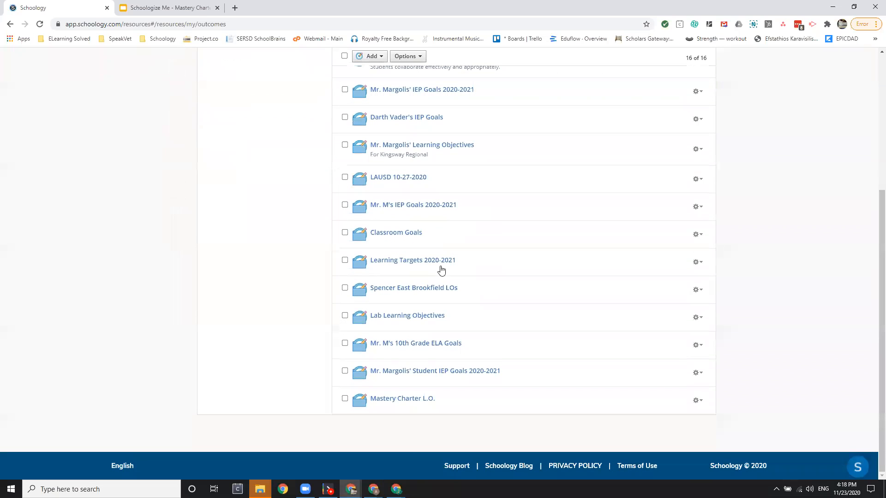
pyautogui.click(402, 398)
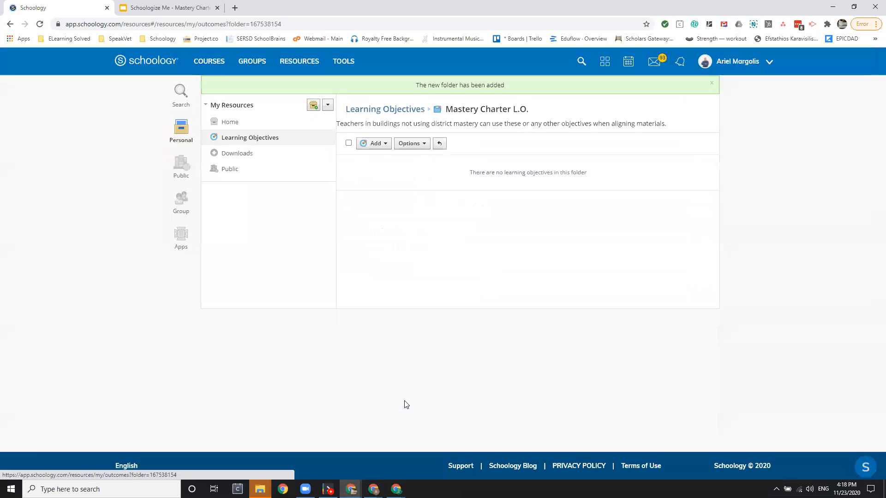
pyautogui.click(378, 147)
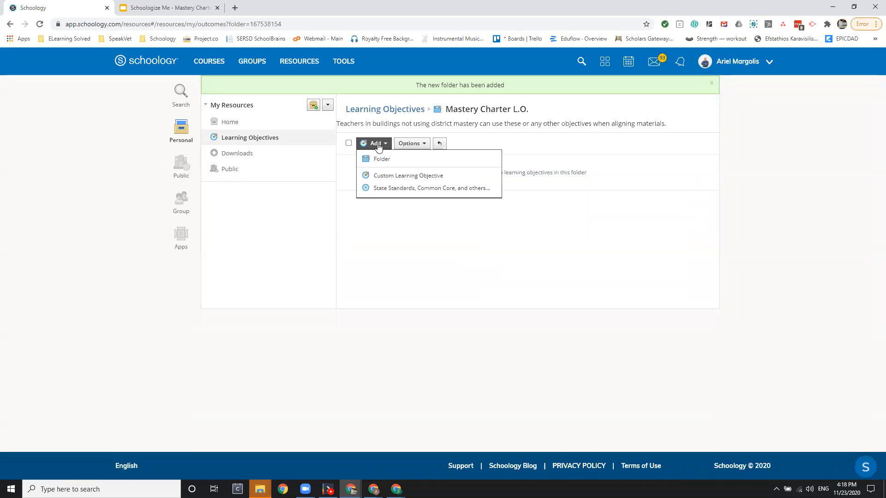
pyautogui.click(398, 179)
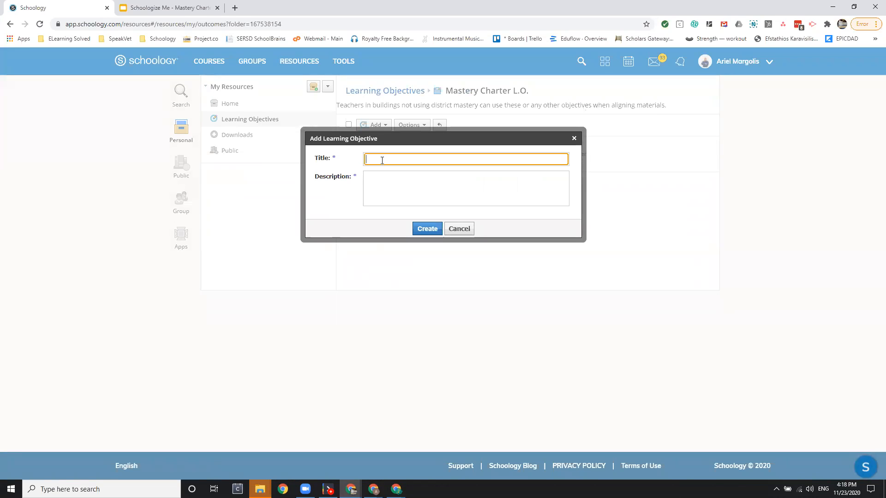
pyautogui.write('Viscosity')
pyautogui.hotkey('ctrl', 'a')
pyautogui.write('Hypothesis')
pyautogui.click(430, 188)
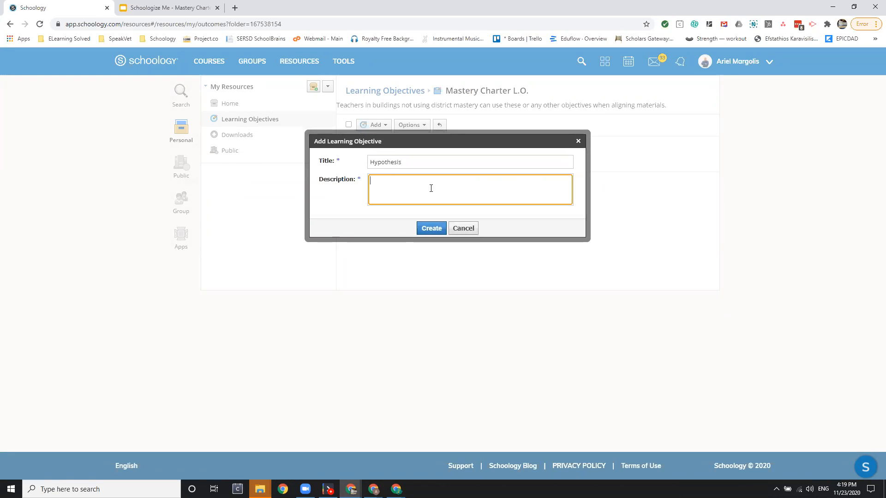
# Step: Describe the objective as "Statement is based on prior information and states the projected outcome of the experiment." and create it
pyautogui.write('SStatement is based on prior information and states the projected outcome of the experemnt')
pyautogui.press('BackSpace')
pyautogui.press('BackSpace')
pyautogui.press('BackSpace')
pyautogui.press('BackSpace')
pyautogui.write('iment.')
pyautogui.click(435, 230)
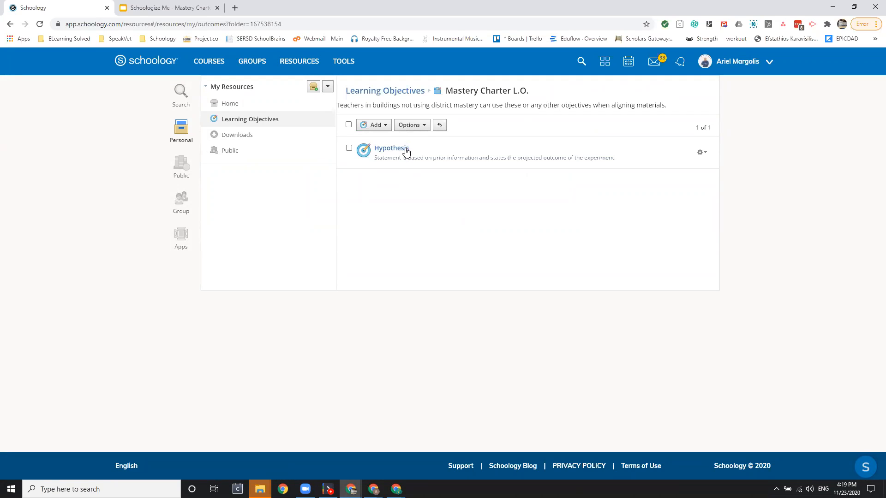
# Step: Switch to Google Sheets in a new browser tab and open the Smores Lab L.O. spreadsheet
pyautogui.click(235, 8)
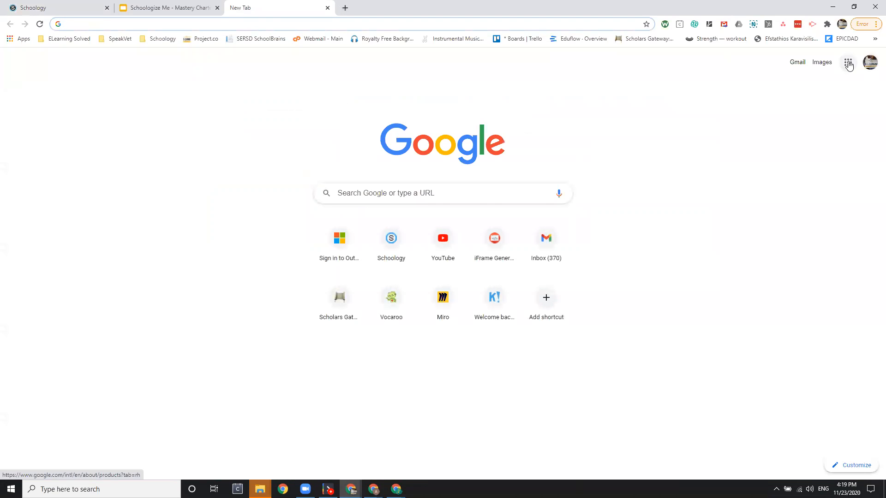
pyautogui.click(848, 64)
pyautogui.click(854, 146)
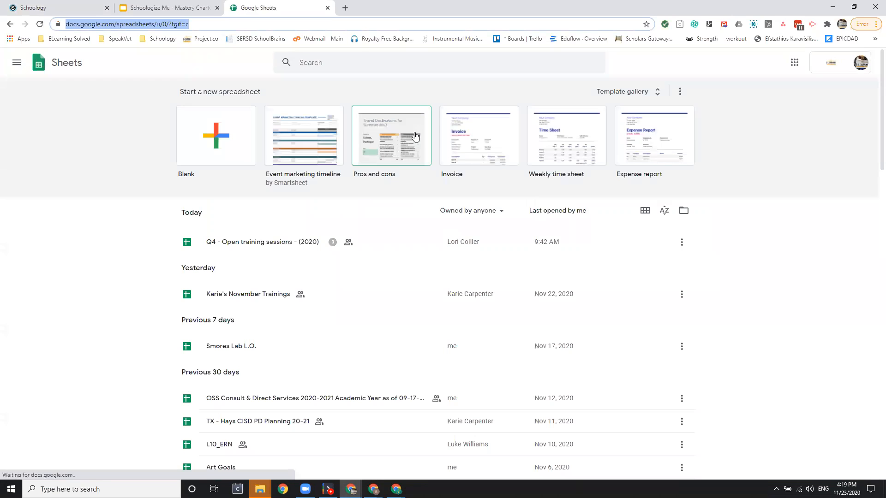
pyautogui.scroll(-2, 312, 279)
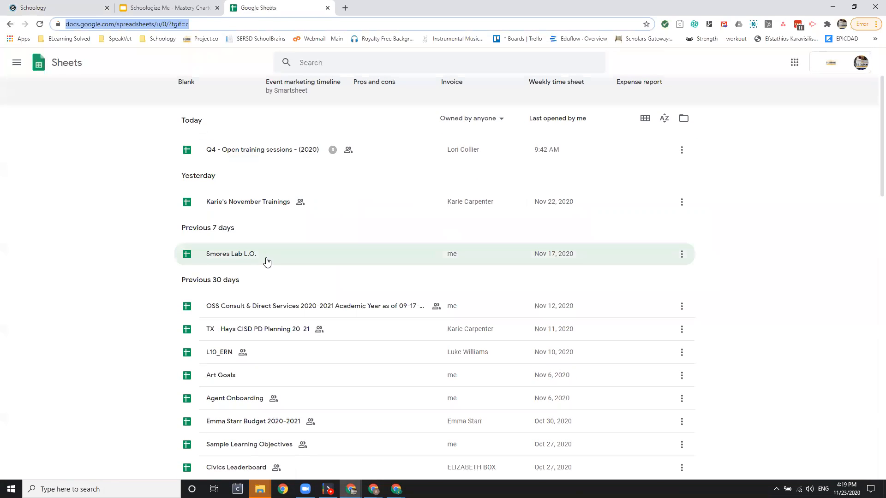
pyautogui.click(267, 262)
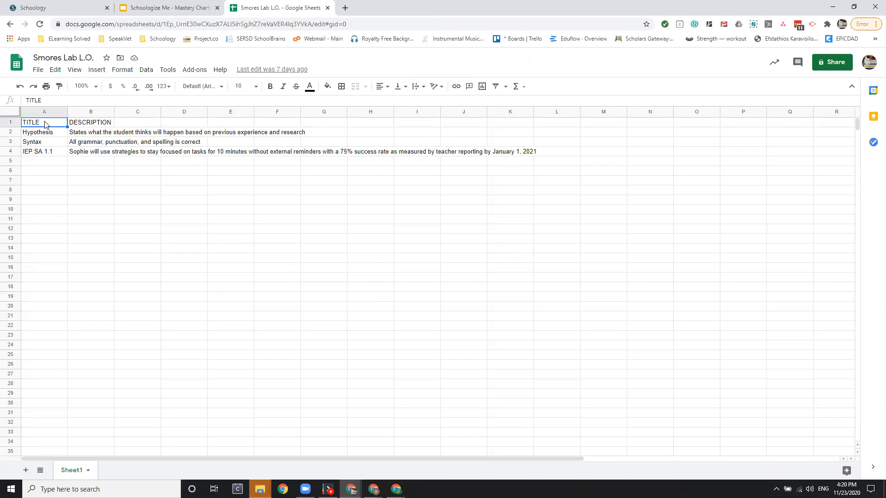
# Step: Replace the Hypothesis entry in the TITLE column with "Question"
pyautogui.click(95, 123)
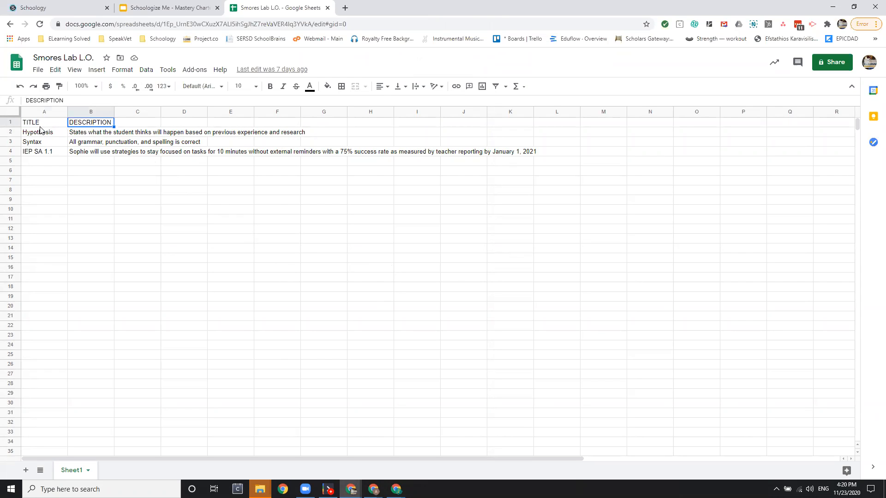
pyautogui.click(41, 127)
pyautogui.click(91, 124)
pyautogui.click(43, 135)
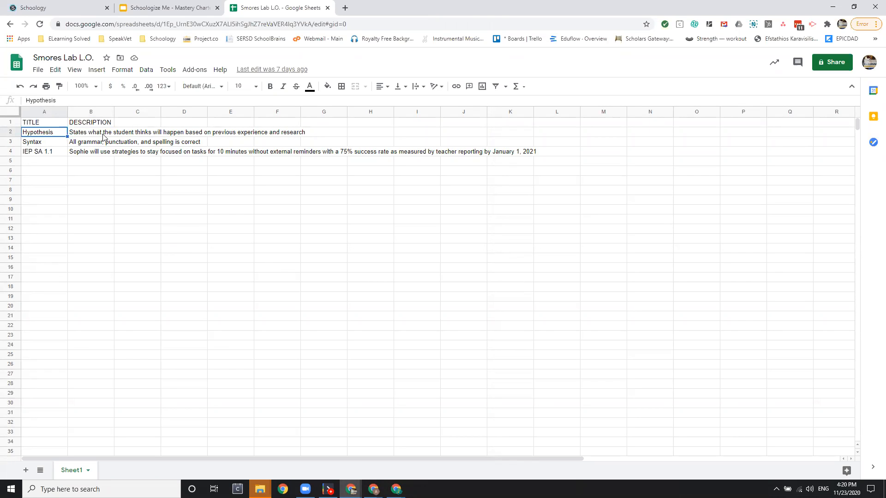
pyautogui.write('Question')
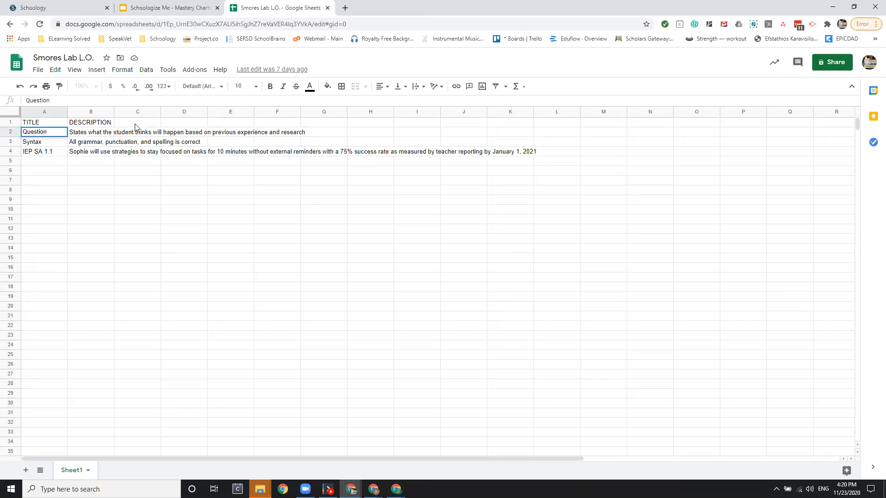
# Step: Replace the Question row's description with "Question is specific, objective, and requires an experiment to study"
pyautogui.click(100, 136)
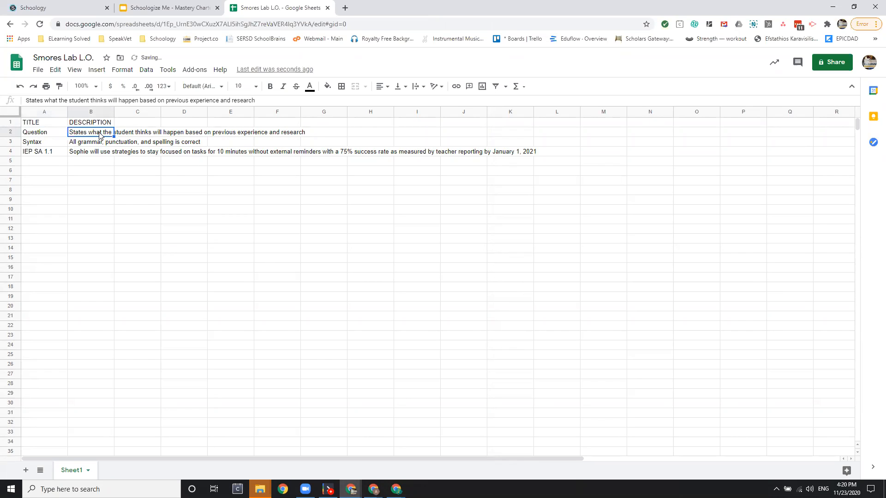
pyautogui.write('Question i')
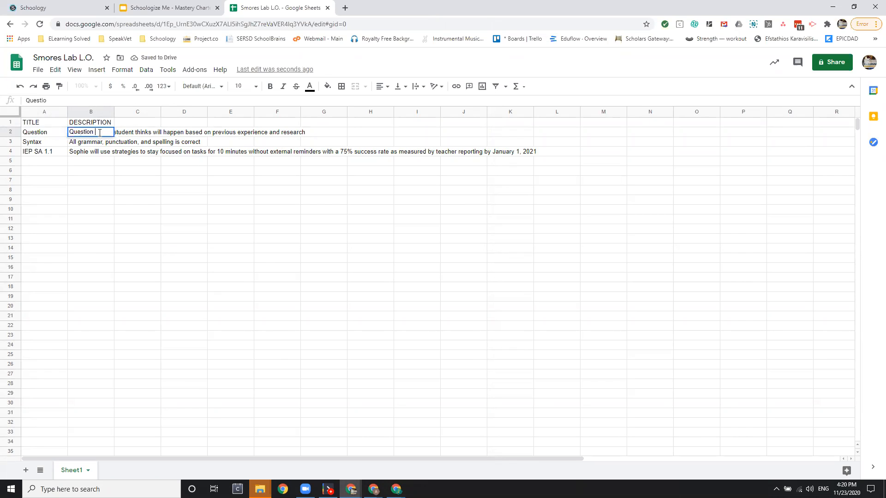
pyautogui.write('s')
pyautogui.press('BackSpace')
pyautogui.write('is specific, objective, and ')
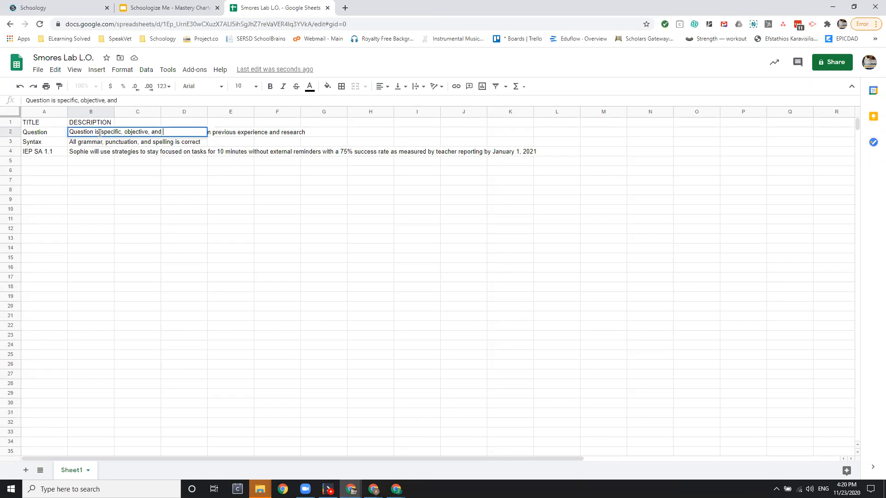
pyautogui.write('reqwuire')
pyautogui.write('es ')
pyautogui.write('an eperiment to')
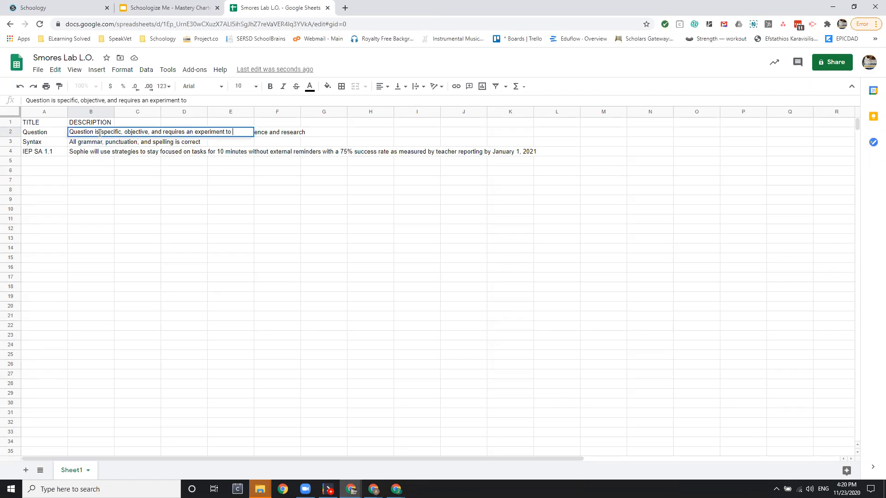
pyautogui.write('study')
pyautogui.press('Return')
pyautogui.click(124, 181)
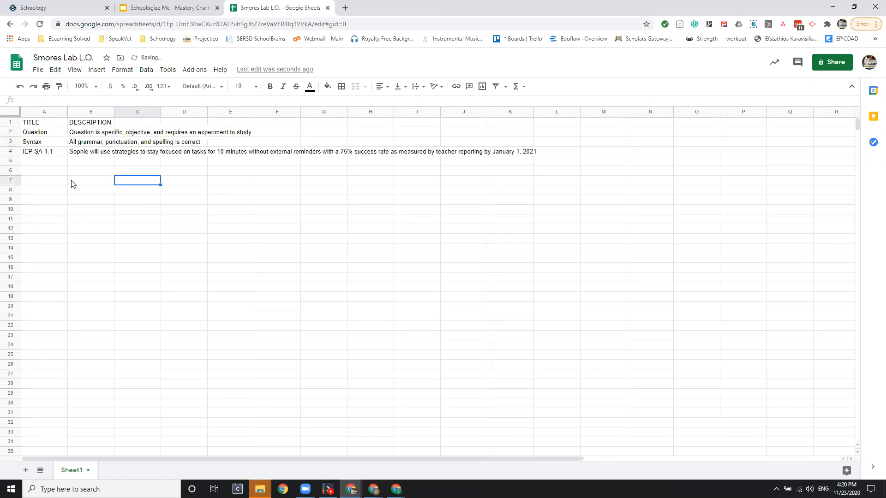
pyautogui.click(48, 156)
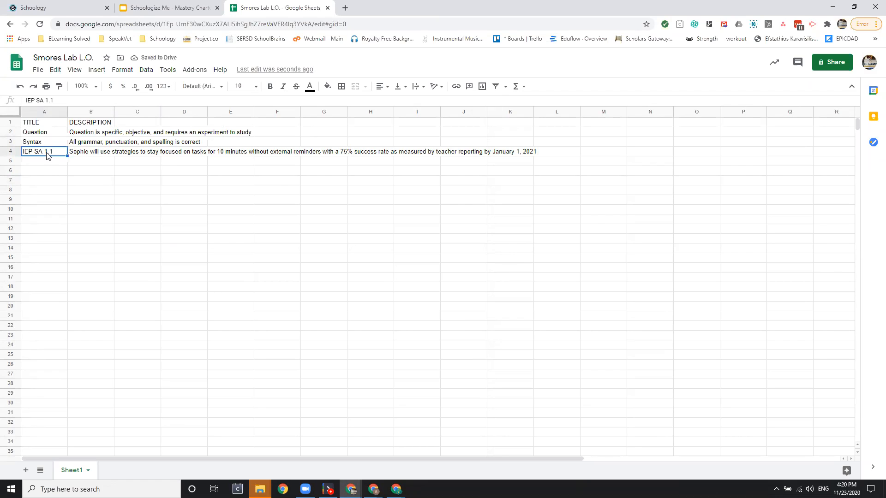
pyautogui.click(87, 152)
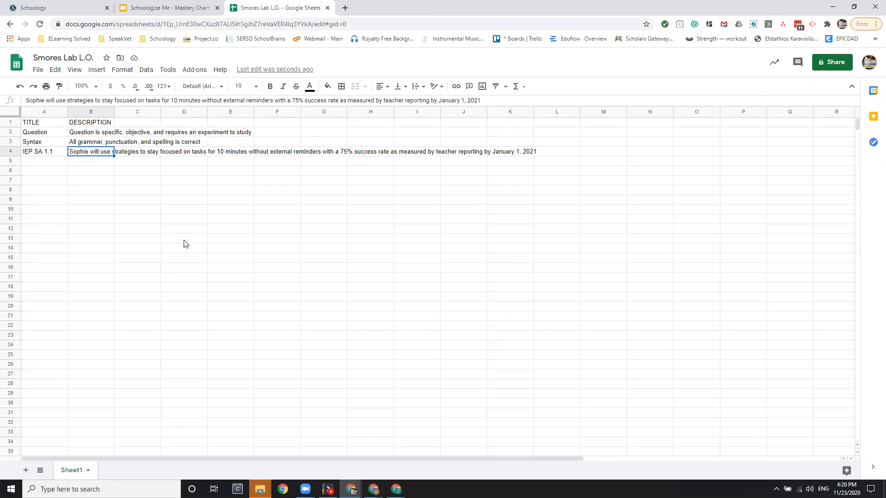
pyautogui.click(40, 153)
pyautogui.click(37, 142)
pyautogui.click(35, 133)
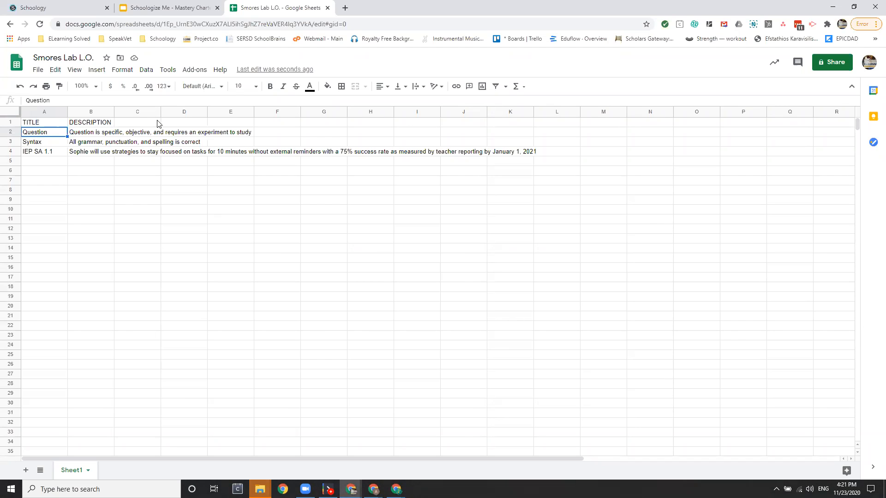
# Step: Download the current Smores Lab L.O. sheet as comma-separated values (.csv)
pyautogui.click(36, 73)
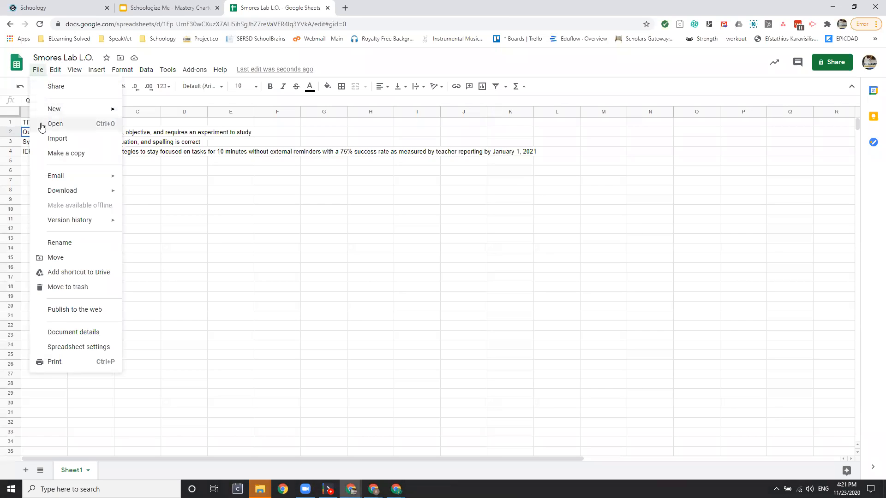
pyautogui.hotkey('alt', '/')
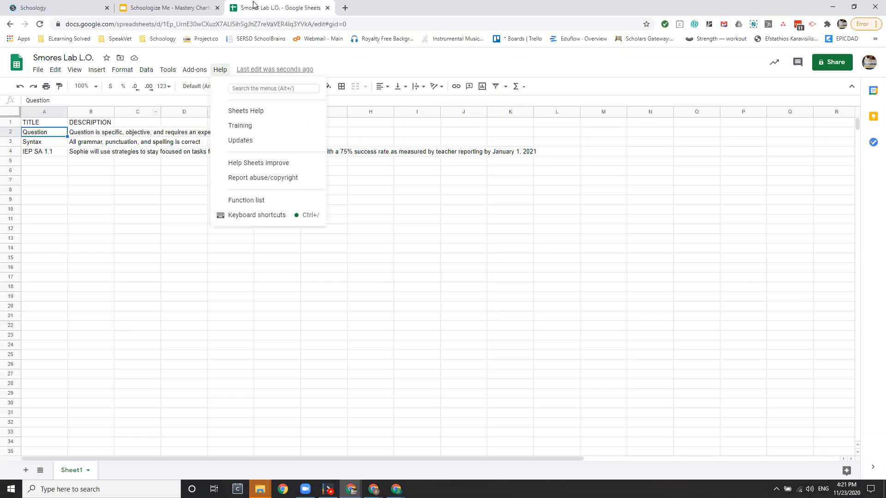
pyautogui.click(38, 75)
pyautogui.click(39, 76)
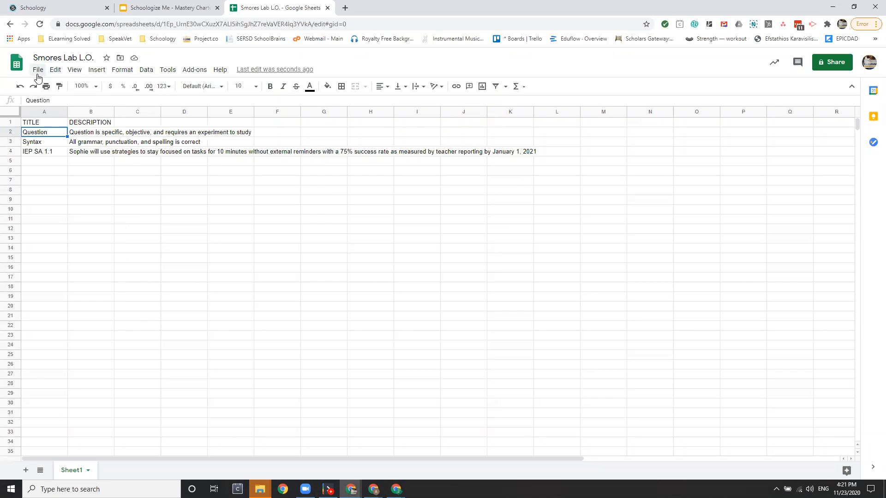
pyautogui.click(38, 74)
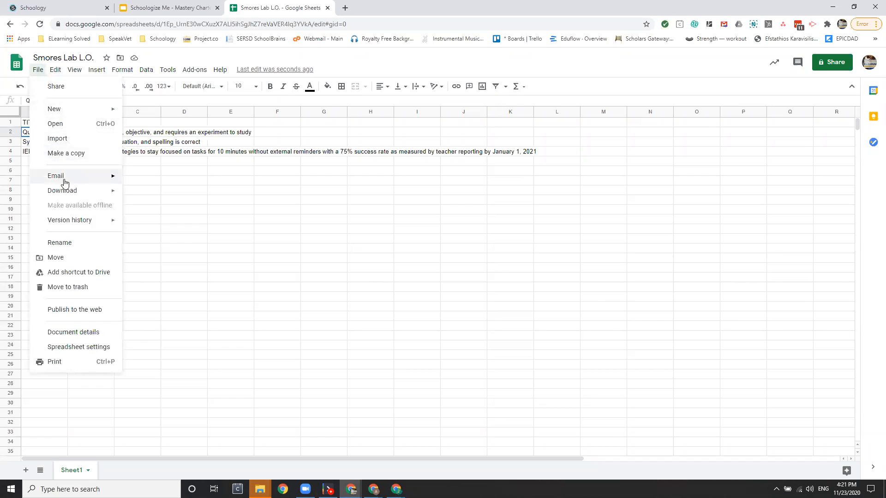
pyautogui.moveTo(75, 198)
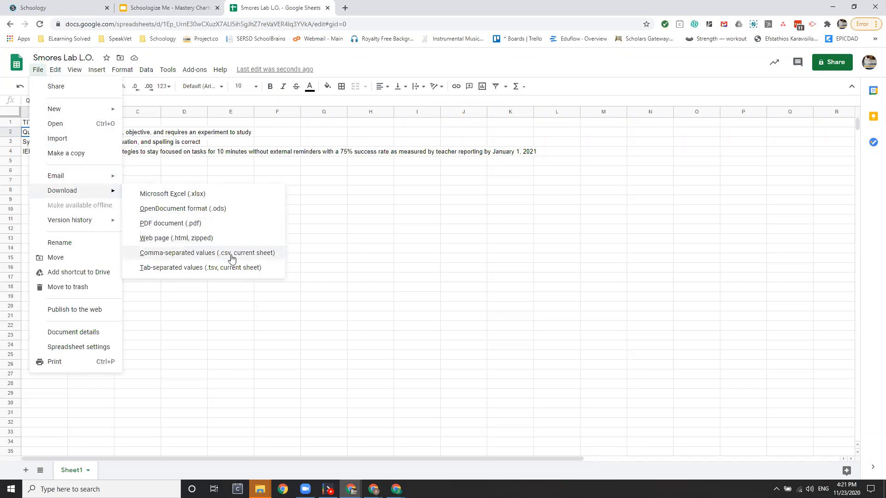
pyautogui.click(265, 253)
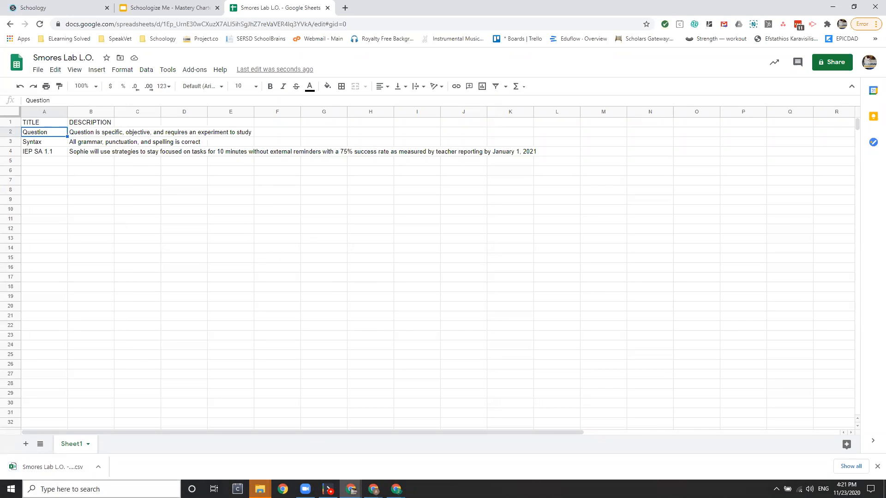
# Step: Switch to Schoology and start a learning objectives import with Mastery Charter L.O. as the destination folder
pyautogui.click(67, 6)
pyautogui.click(419, 127)
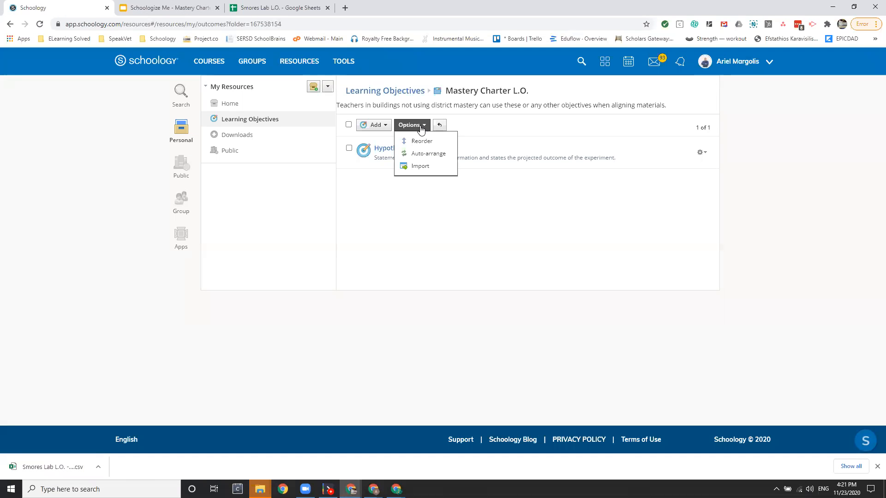
pyautogui.click(420, 167)
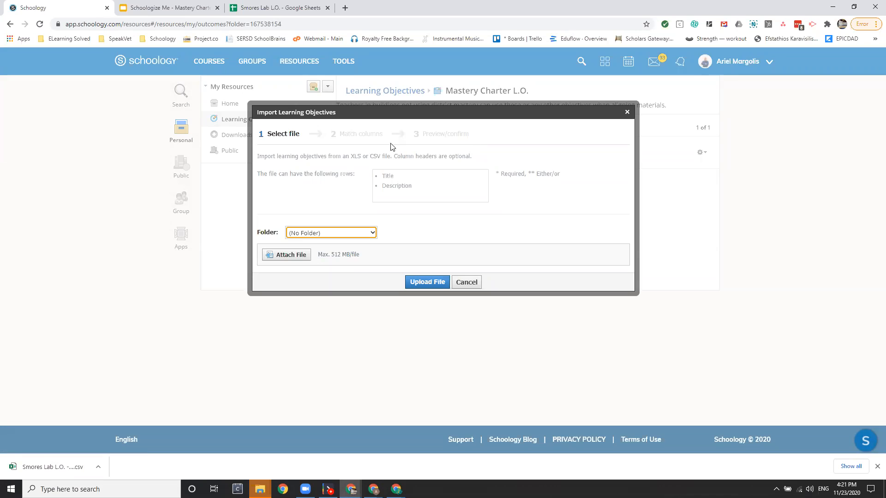
pyautogui.click(340, 233)
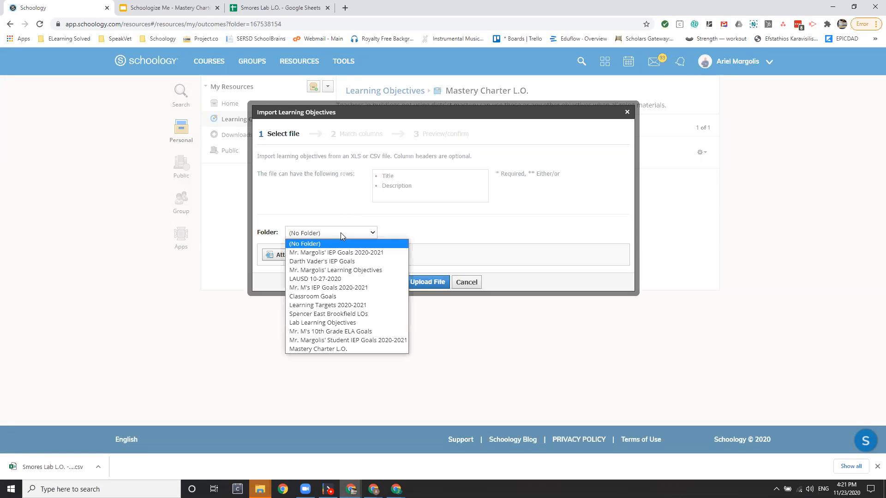
pyautogui.click(357, 348)
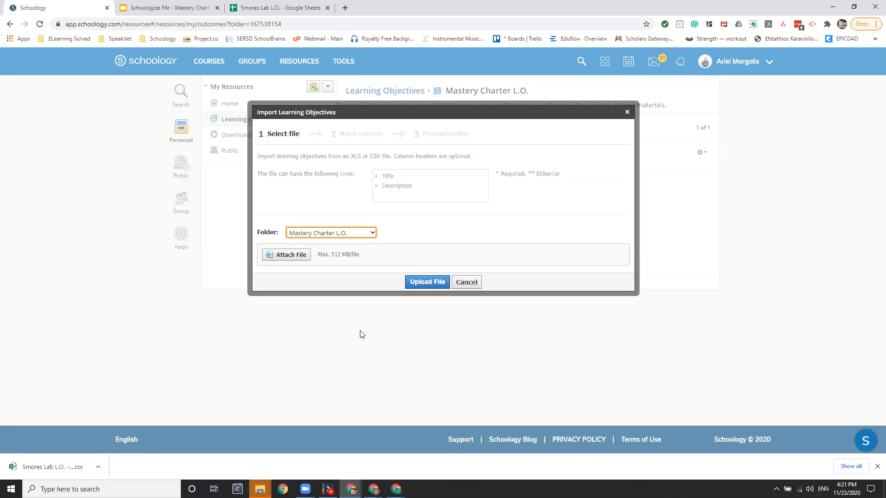
# Step: Attach "Smores Lab L.O. - Sheet1 (3).csv" from the Downloads folder, showing all file types, and upload it
pyautogui.click(290, 255)
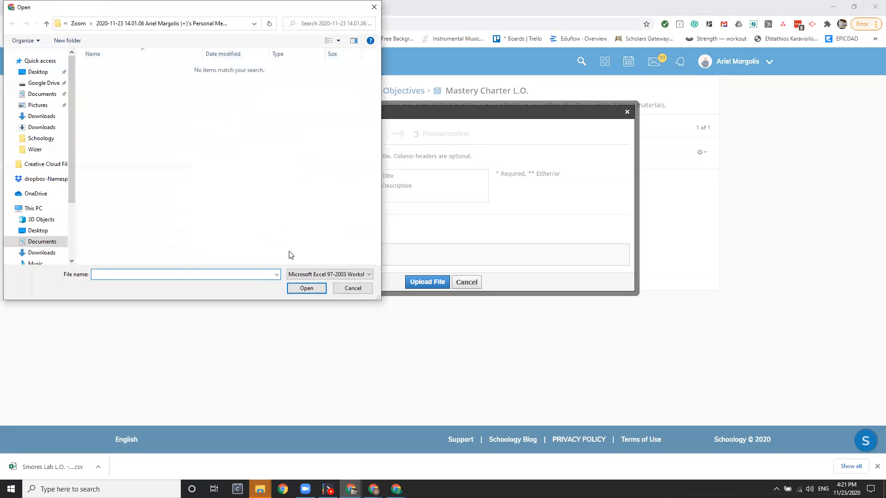
pyautogui.click(332, 275)
pyautogui.click(337, 290)
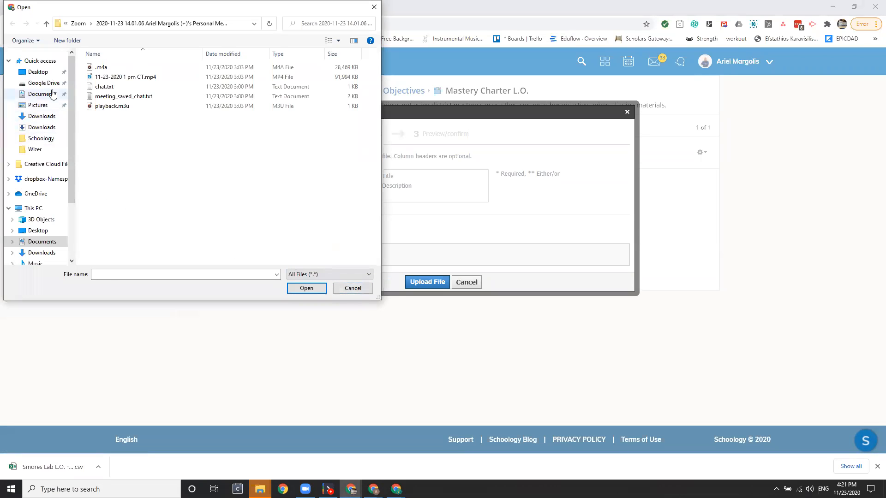
pyautogui.click(38, 105)
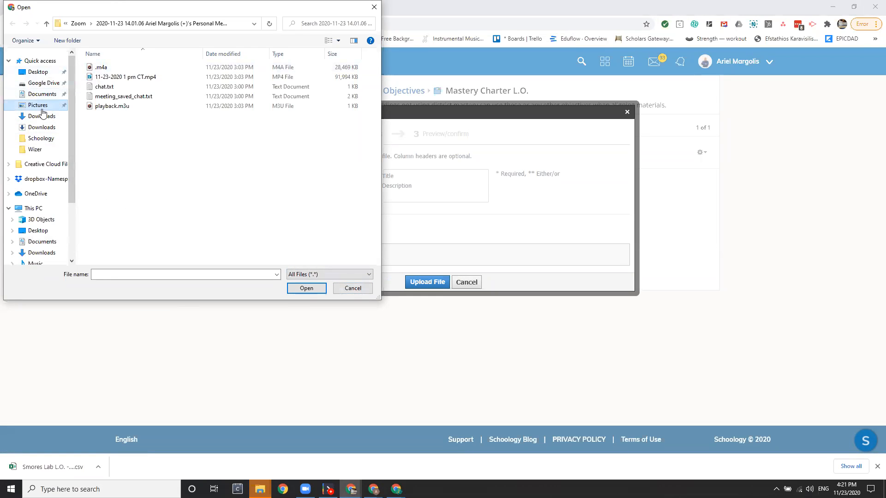
pyautogui.click(41, 117)
pyautogui.click(134, 80)
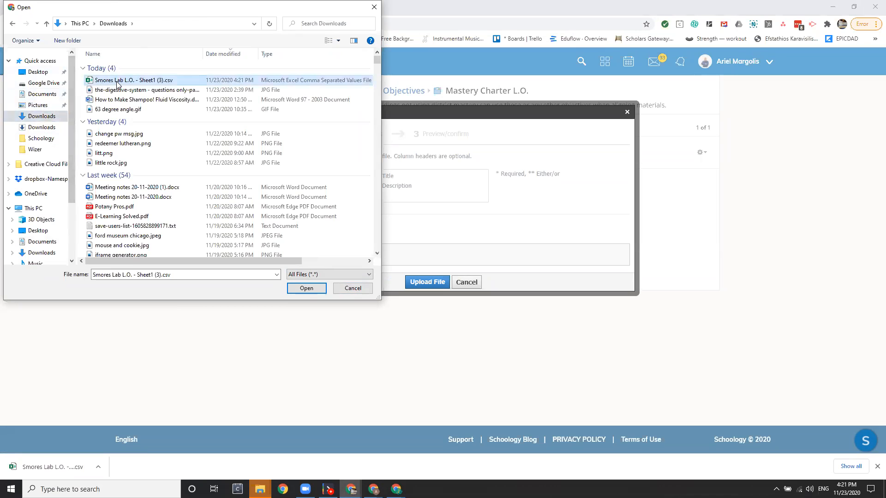
pyautogui.click(309, 289)
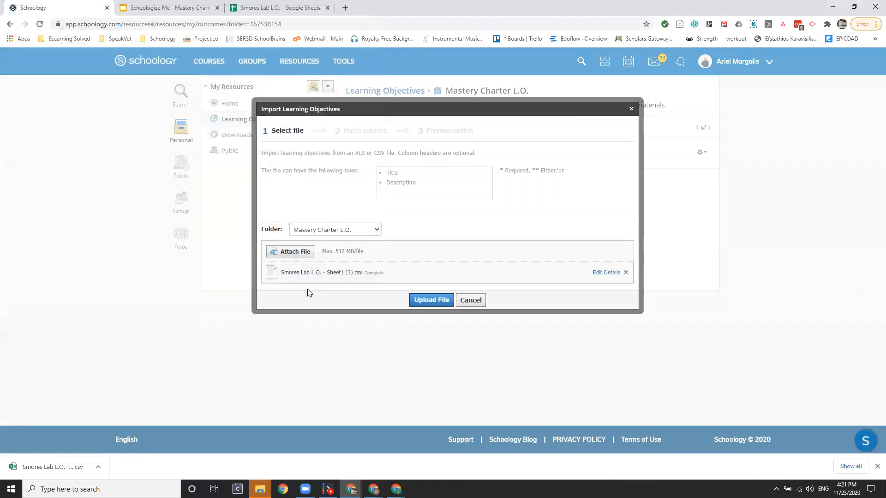
pyautogui.click(432, 301)
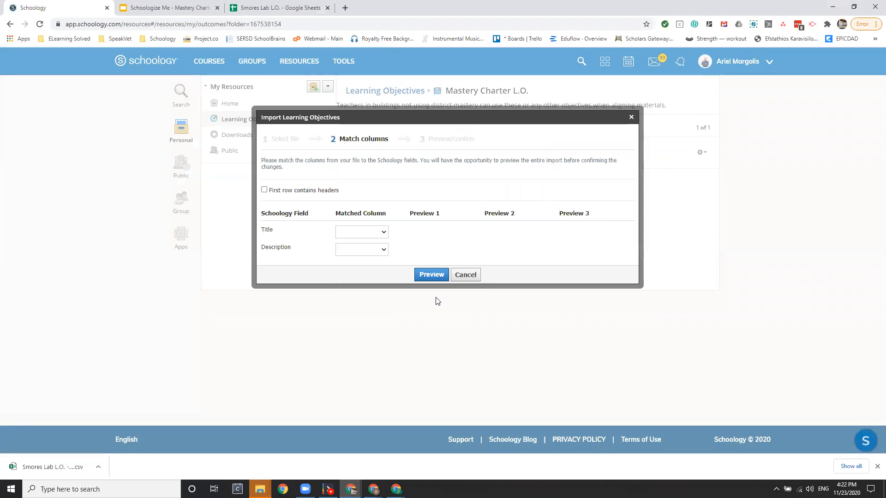
# Step: Treat the file's first row as headers, preview the matched objectives and confirm the import
pyautogui.click(264, 190)
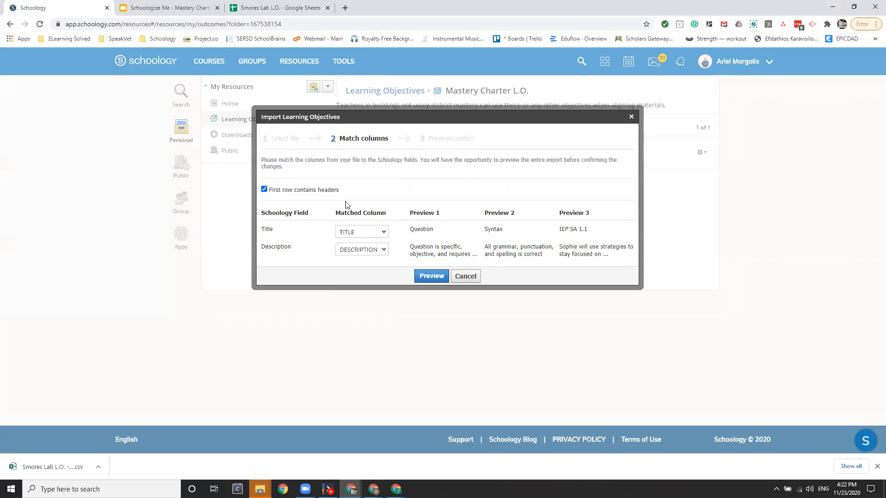
pyautogui.click(436, 276)
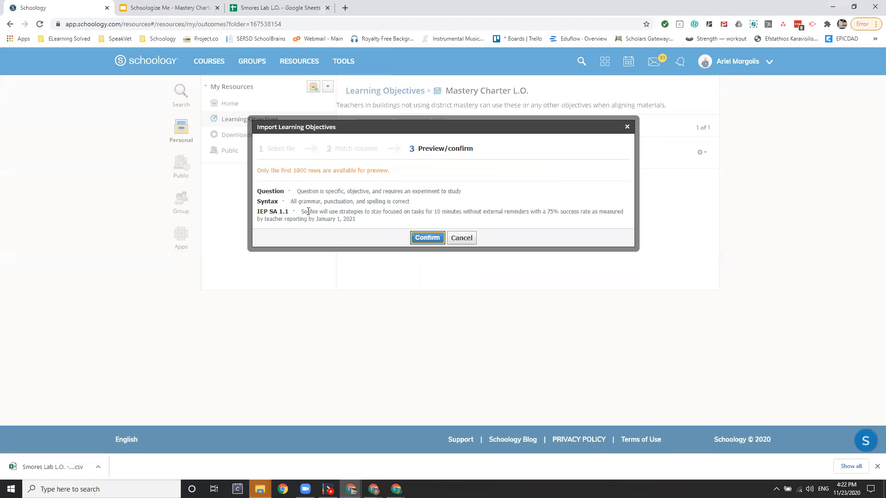
pyautogui.click(428, 238)
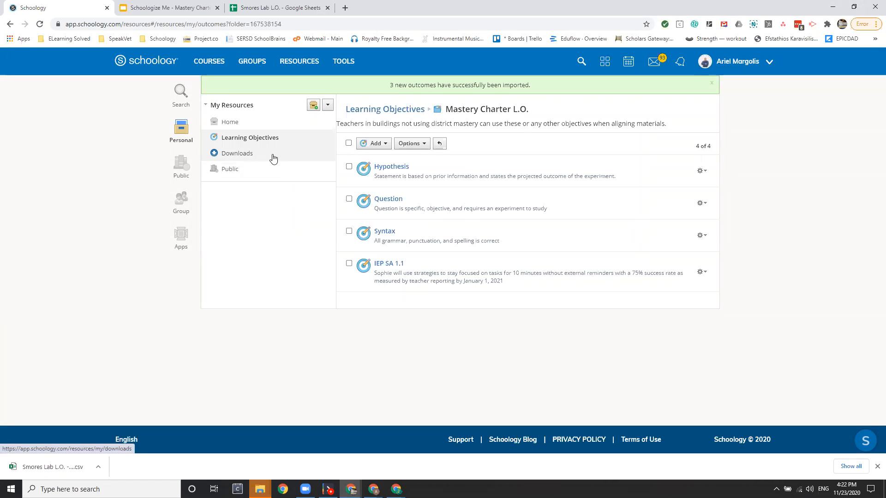
# Step: Examine which group and school collections the Mastery Charter L.O. folder can be copied to, without copying it
pyautogui.click(392, 110)
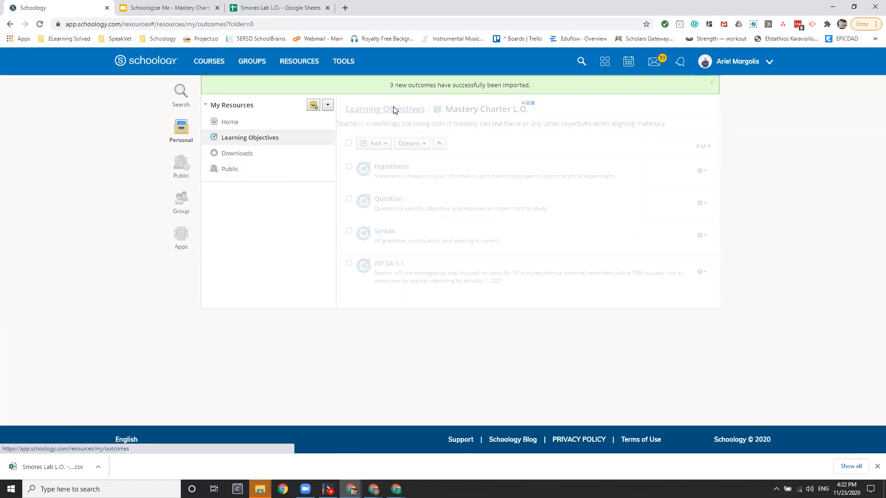
pyautogui.scroll(-5, 431, 272)
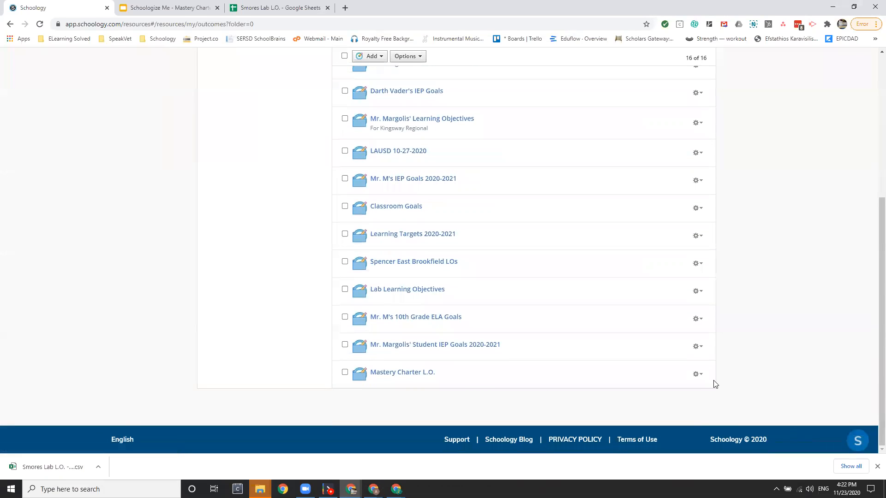
pyautogui.click(697, 375)
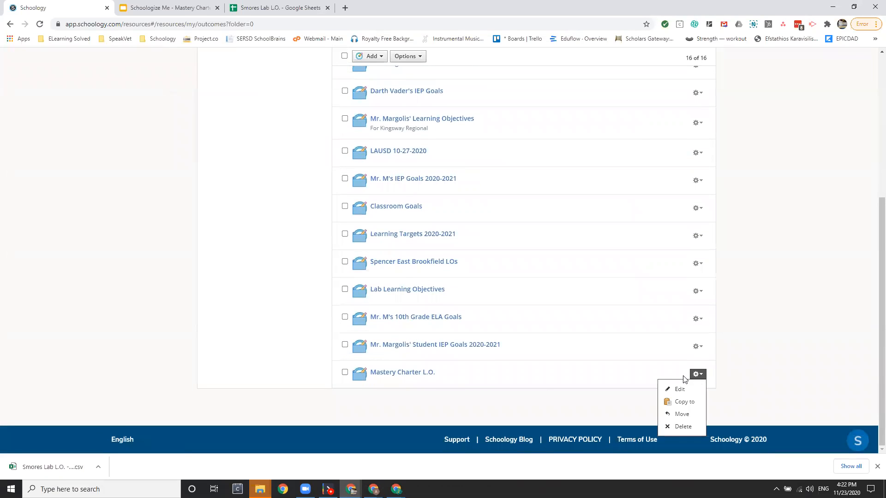
pyautogui.click(686, 402)
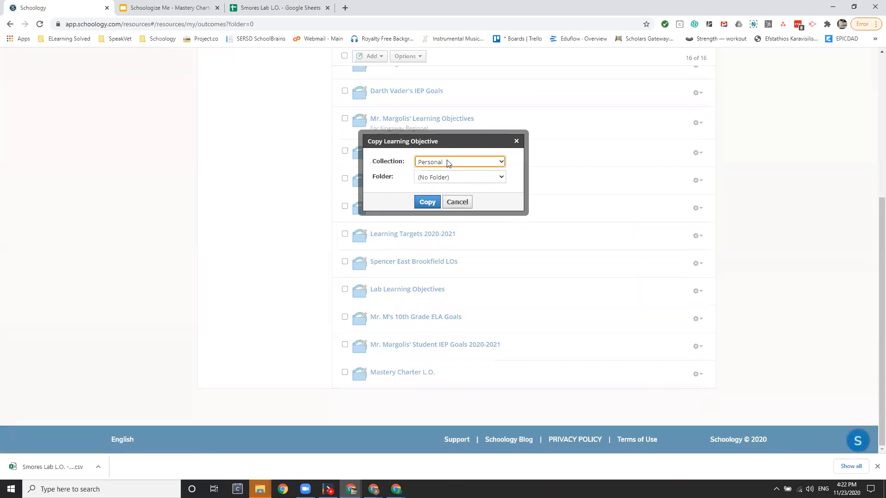
pyautogui.click(448, 162)
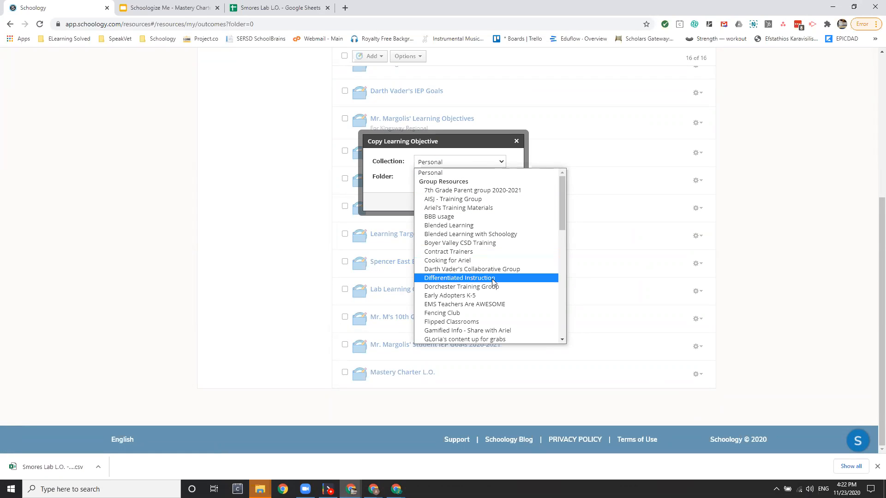
pyautogui.scroll(-2, 493, 316)
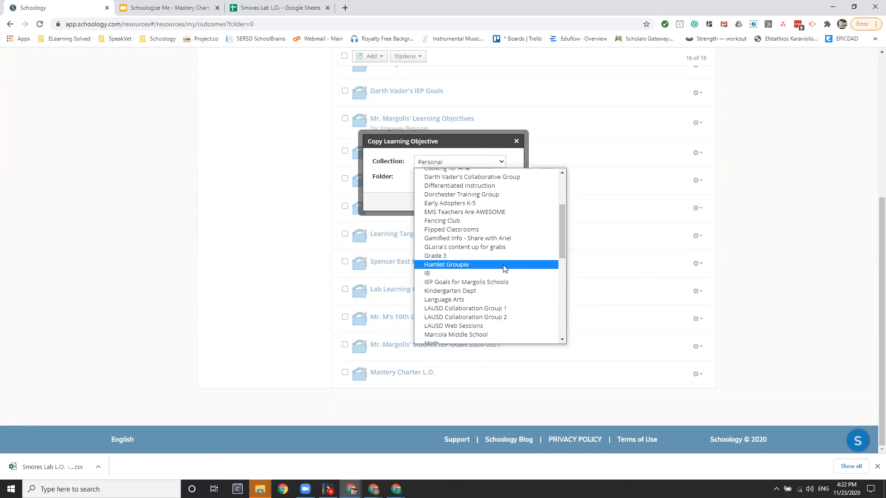
pyautogui.scroll(-2, 496, 293)
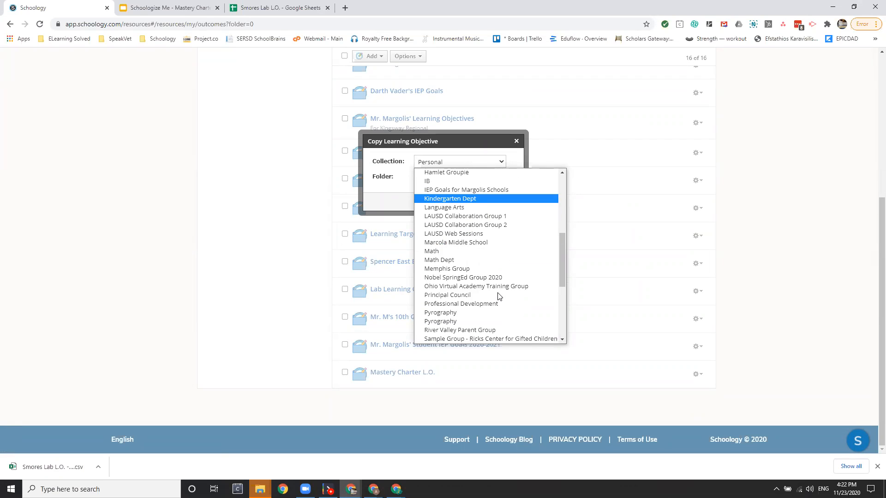
pyautogui.scroll(-2, 491, 257)
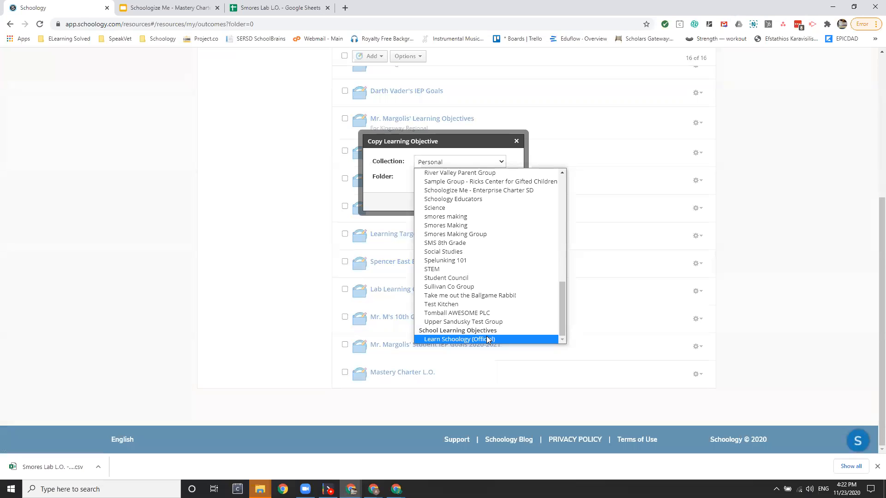
pyautogui.scroll(-1, 490, 341)
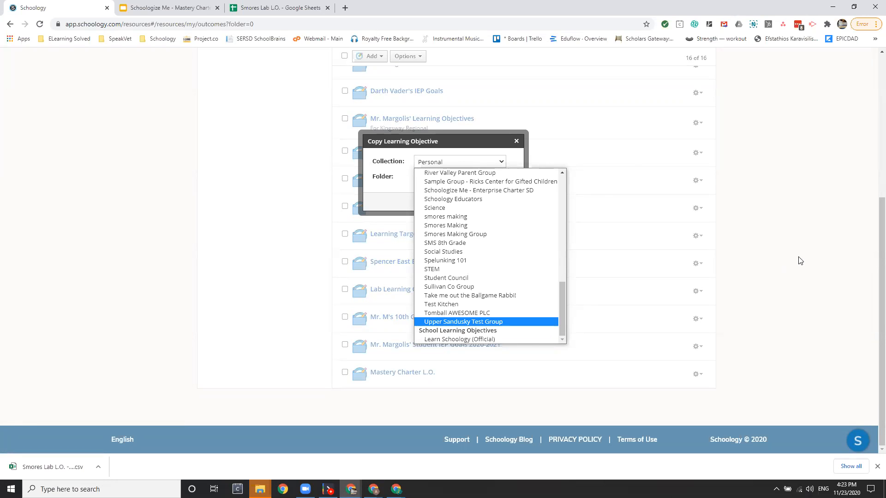
pyautogui.click(801, 261)
pyautogui.click(456, 203)
pyautogui.scroll(5, 484, 236)
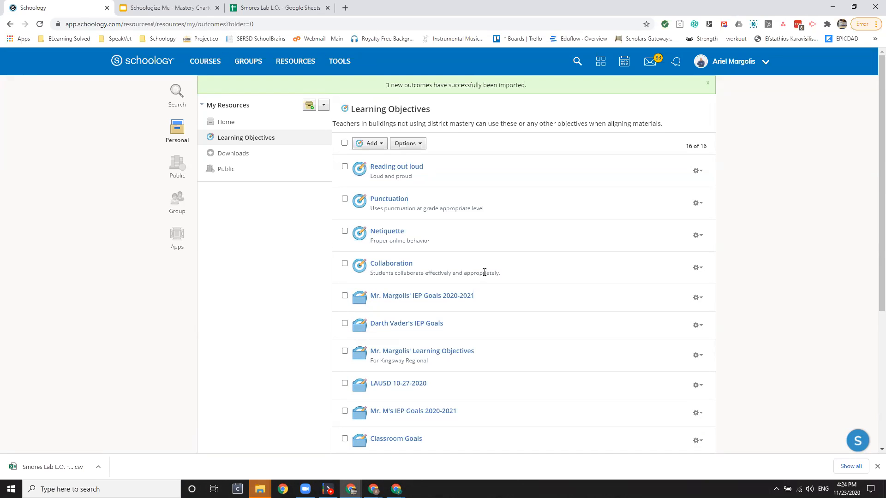
# Step: Start a new rubric in the Grade Setup of the Schoologize Me - Mastery Charter Schools course
pyautogui.click(206, 62)
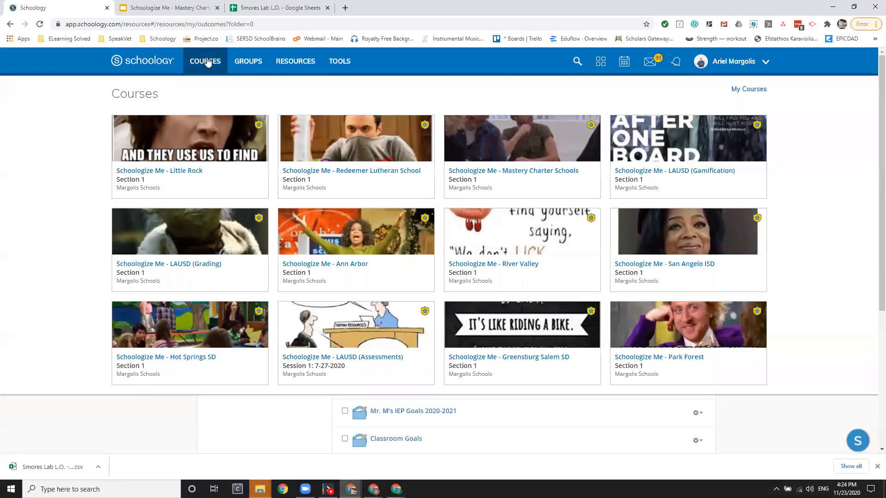
pyautogui.click(512, 170)
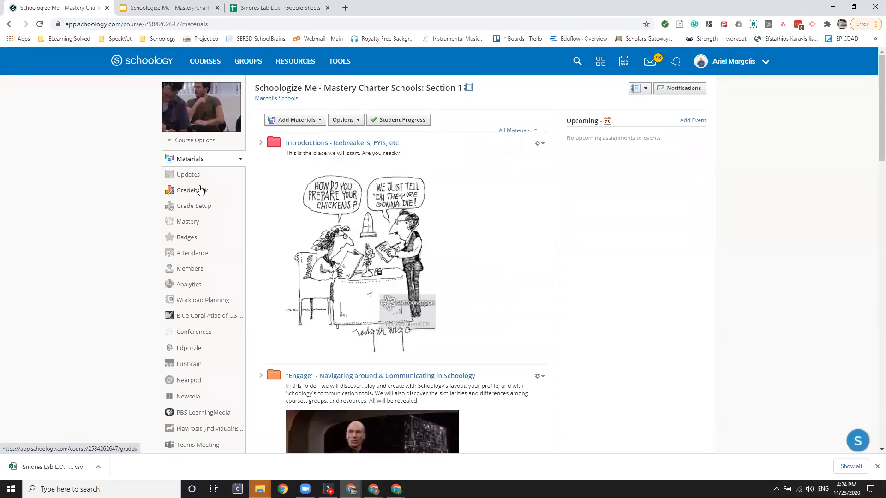
pyautogui.click(204, 210)
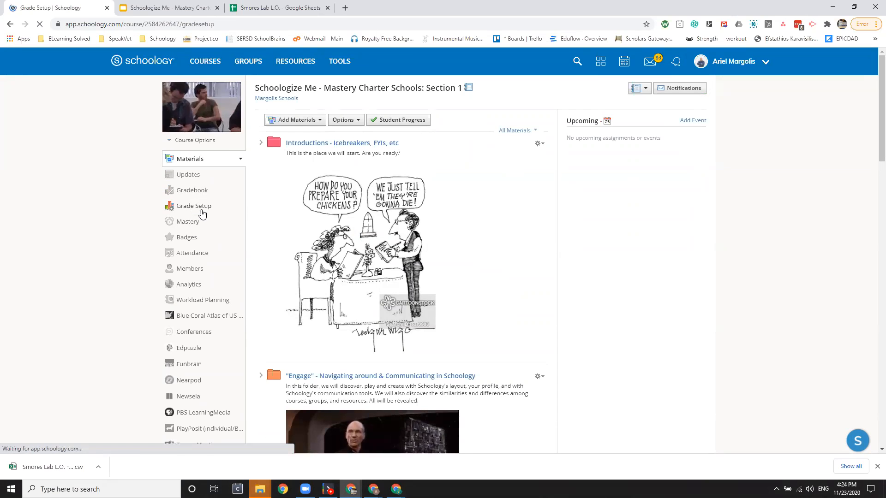
pyautogui.click(600, 111)
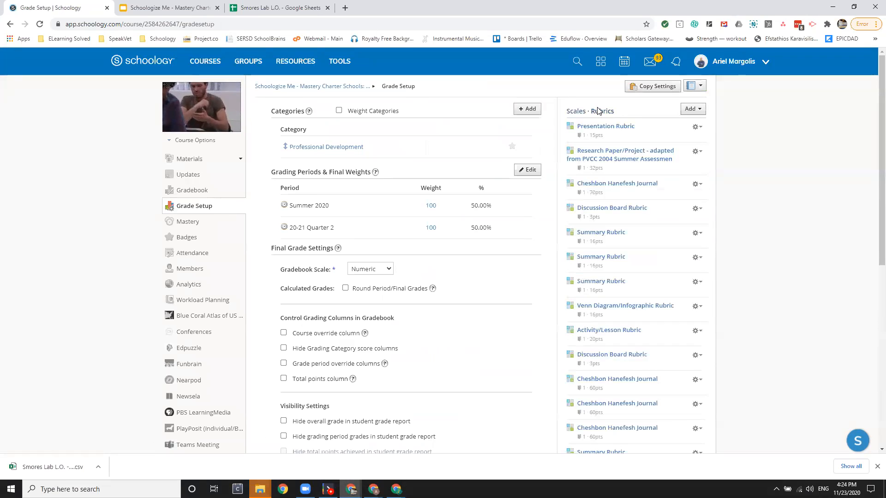
pyautogui.click(695, 113)
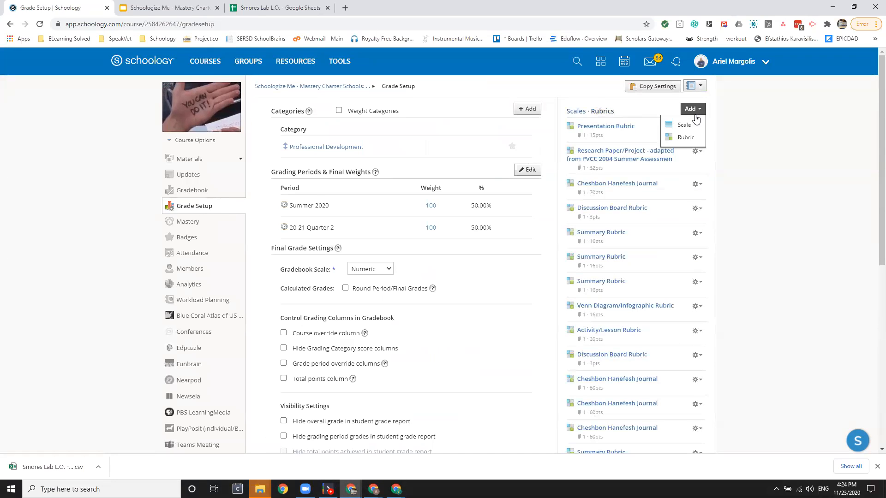
pyautogui.click(686, 138)
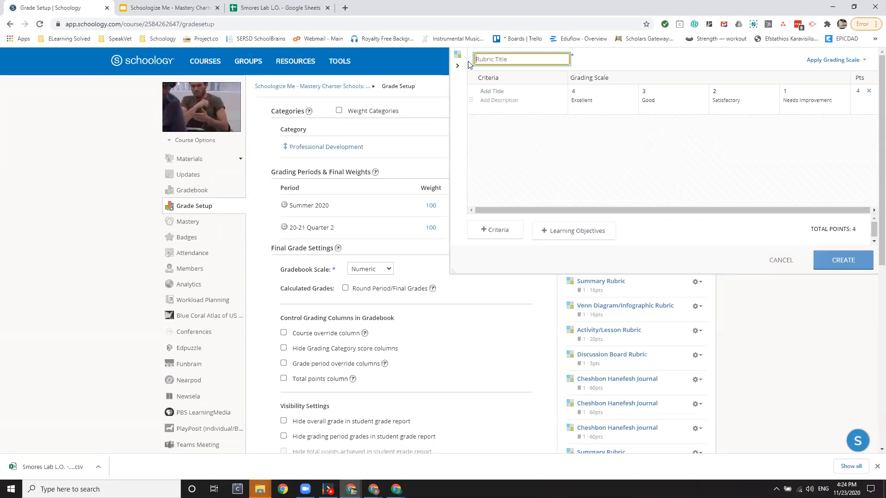
# Step: Title the new course rubric "Science Rubric"
pyautogui.write('Science R')
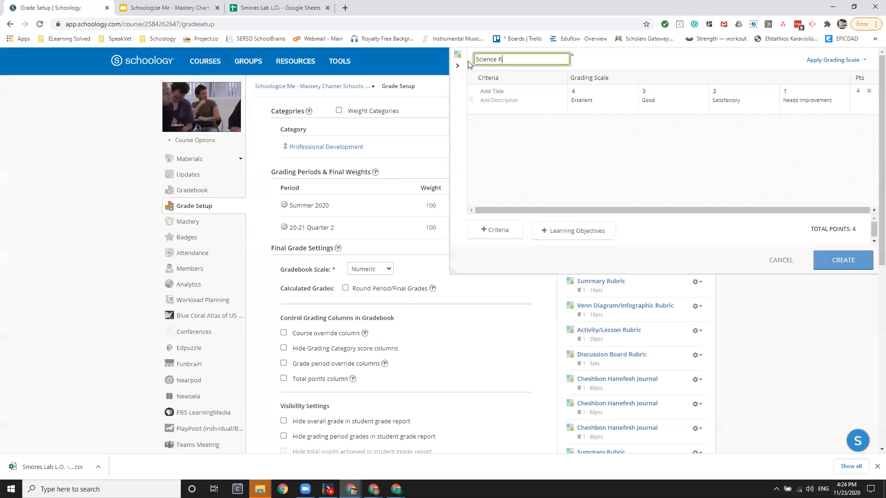
pyautogui.write('b')
pyautogui.press('BackSpace')
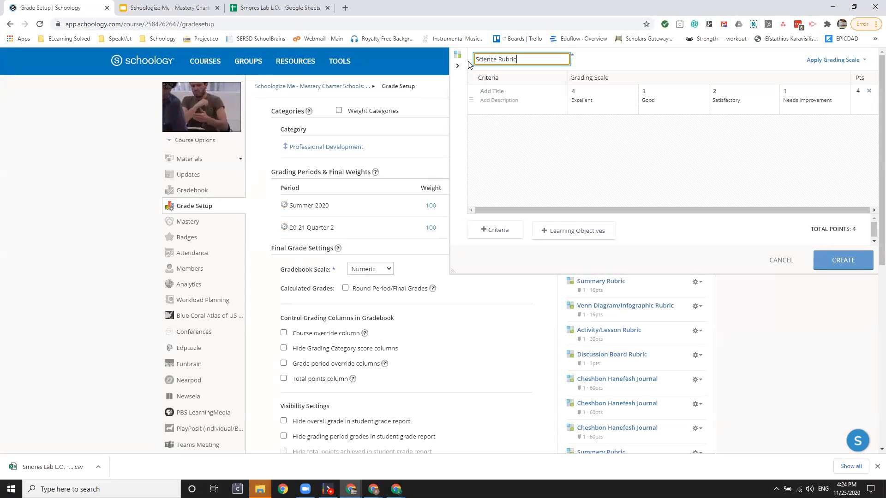
# Step: Add the Hypothesis, Question and Syntax objectives from the personal Mastery Charter L.O. folder to the rubric as criteria
pyautogui.click(562, 234)
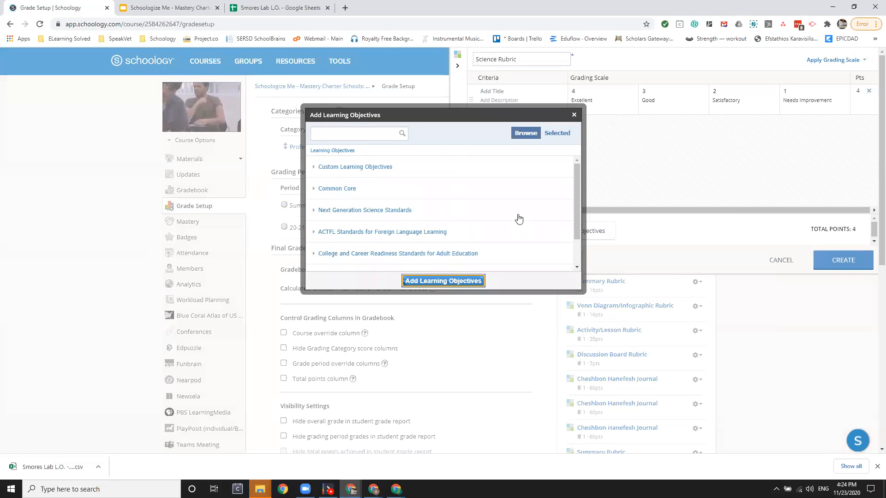
pyautogui.click(352, 168)
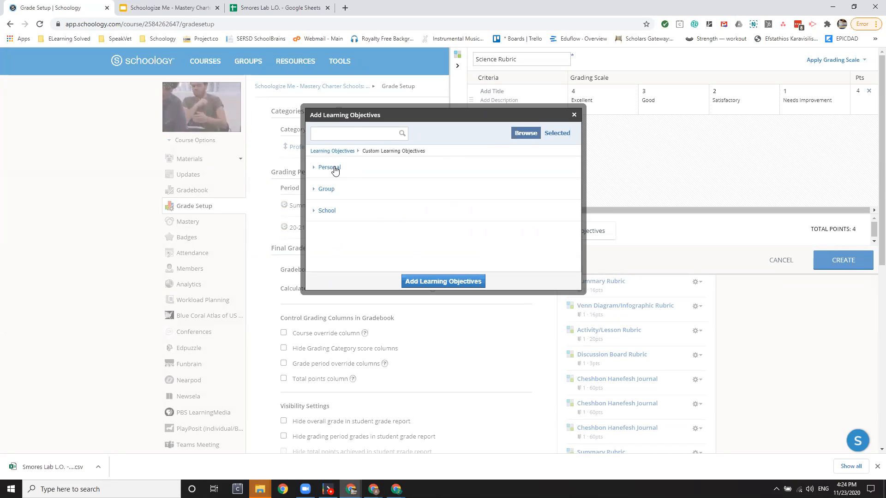
pyautogui.click(330, 167)
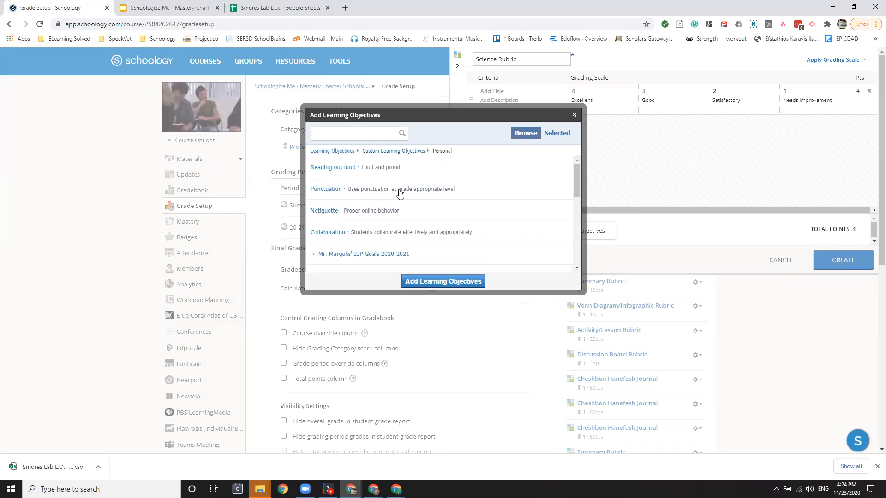
pyautogui.moveTo(575, 182); pyautogui.dragTo(579, 264)
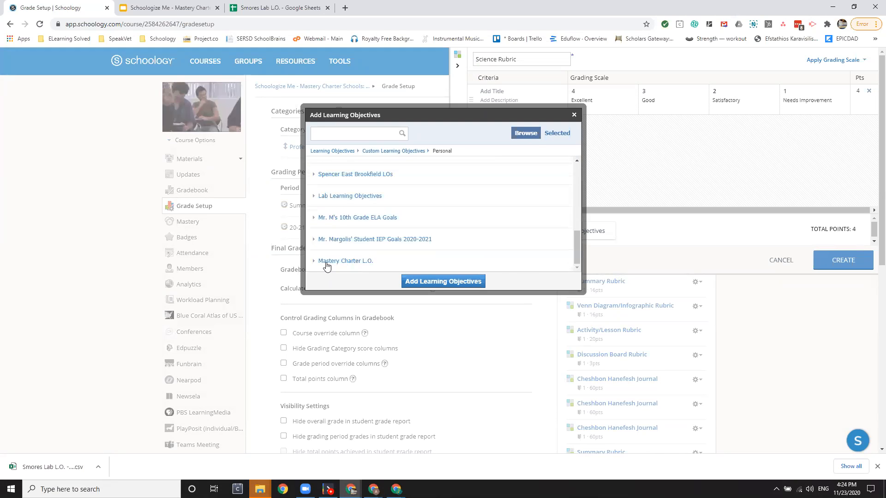
pyautogui.click(344, 261)
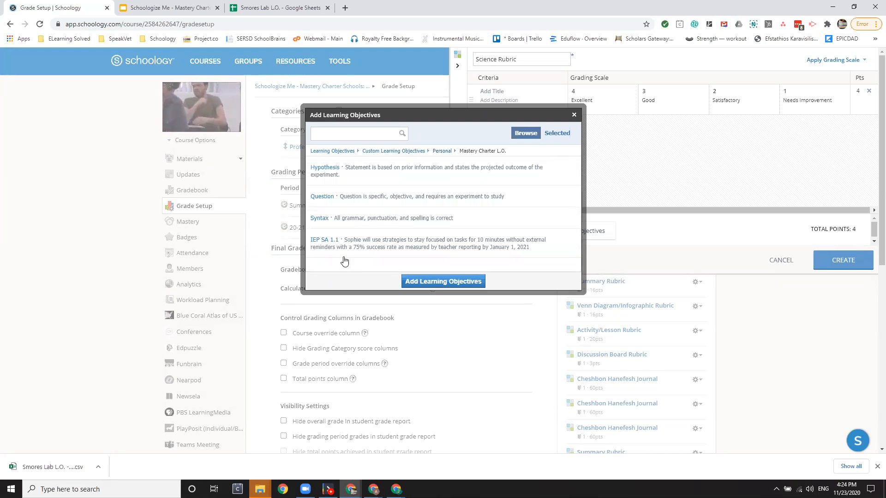
pyautogui.click(326, 171)
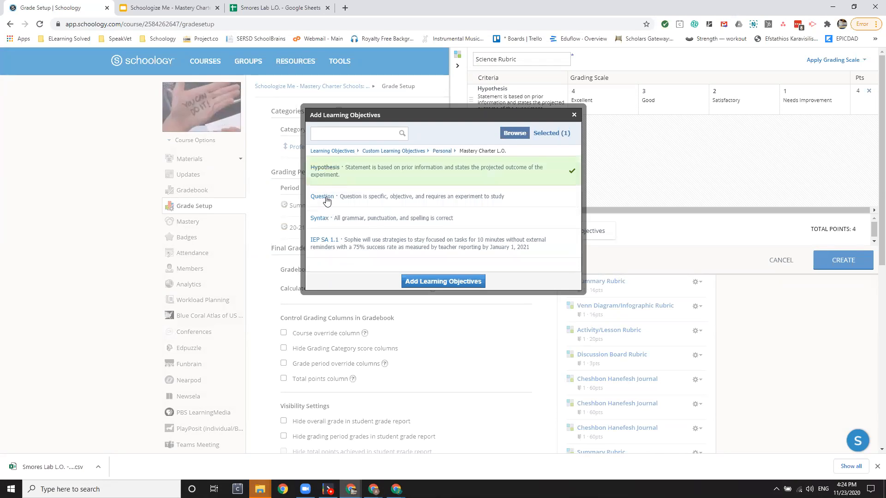
pyautogui.click(327, 199)
pyautogui.click(342, 221)
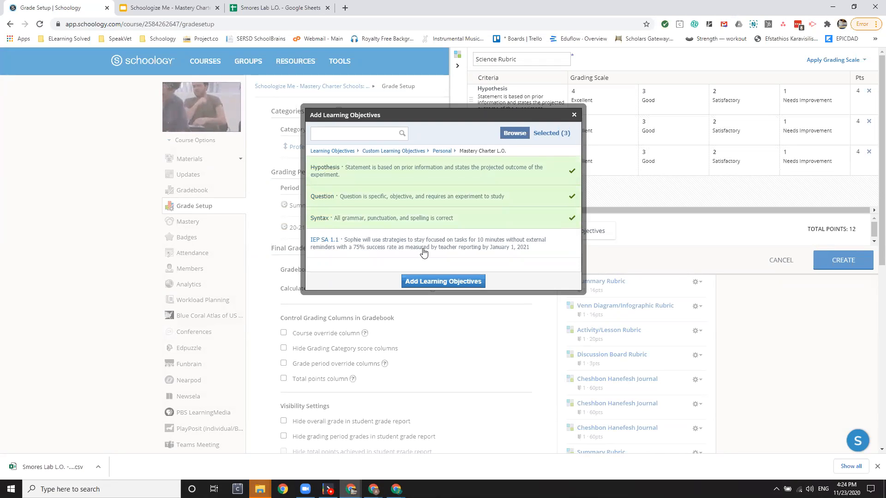
pyautogui.click(464, 282)
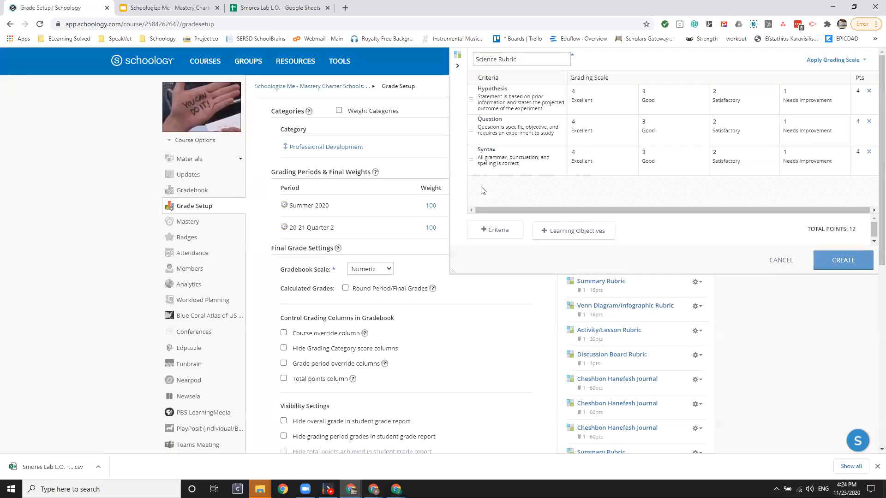
# Step: Move the Question criterion above Hypothesis in Science Rubric and create the rubric
pyautogui.moveTo(470, 130); pyautogui.dragTo(473, 86)
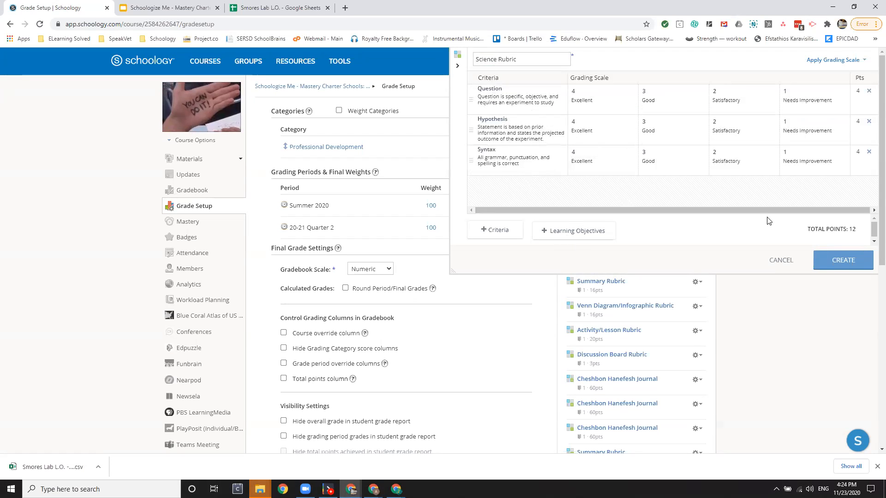
pyautogui.click(835, 260)
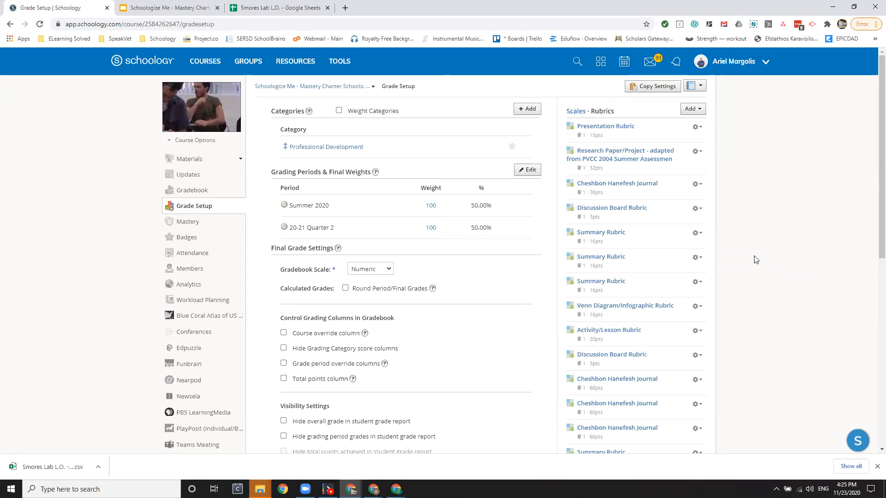
# Step: Start another course rubric and title it "Science Rubric - SA"
pyautogui.click(694, 111)
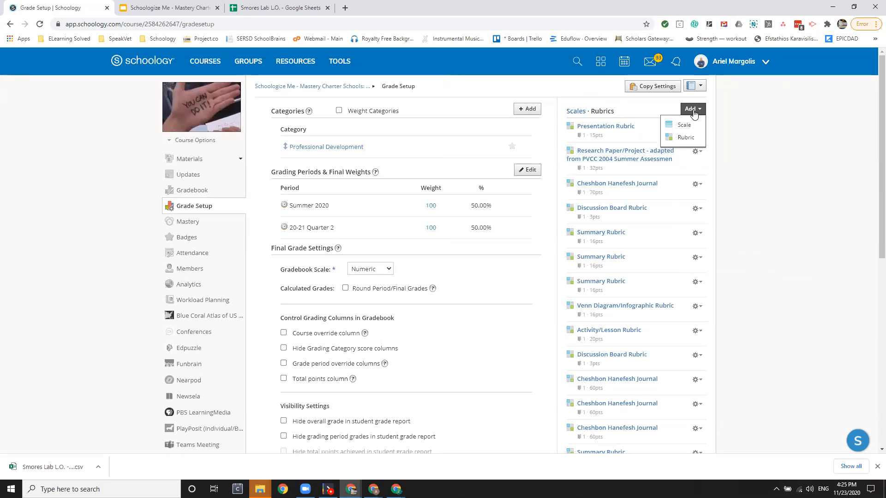
pyautogui.click(685, 137)
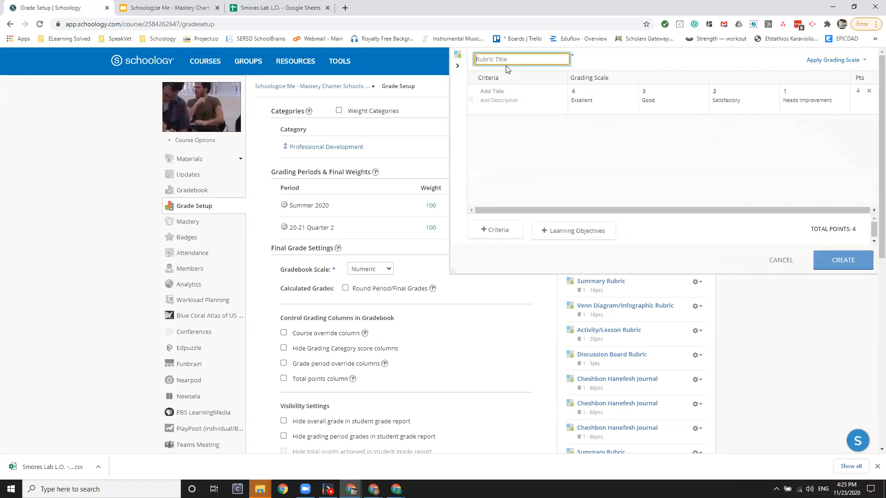
pyautogui.write('Science R')
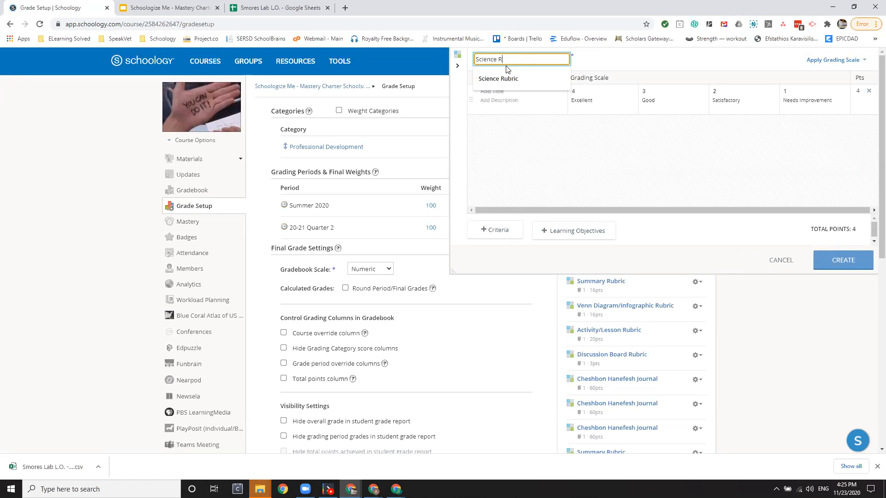
pyautogui.write('ubric - SA')
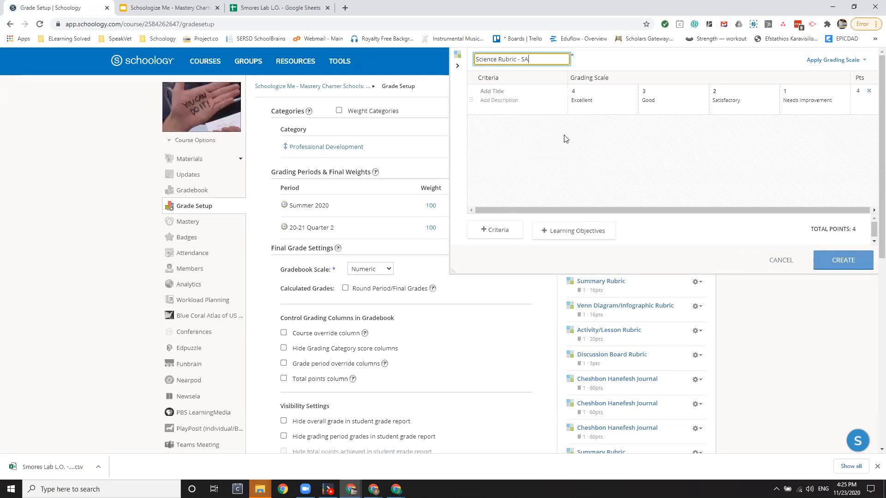
# Step: Add the Hypothesis, Question, Syntax and IEP SA 1.1 objectives from Mastery Charter L.O. to the rubric
pyautogui.click(576, 234)
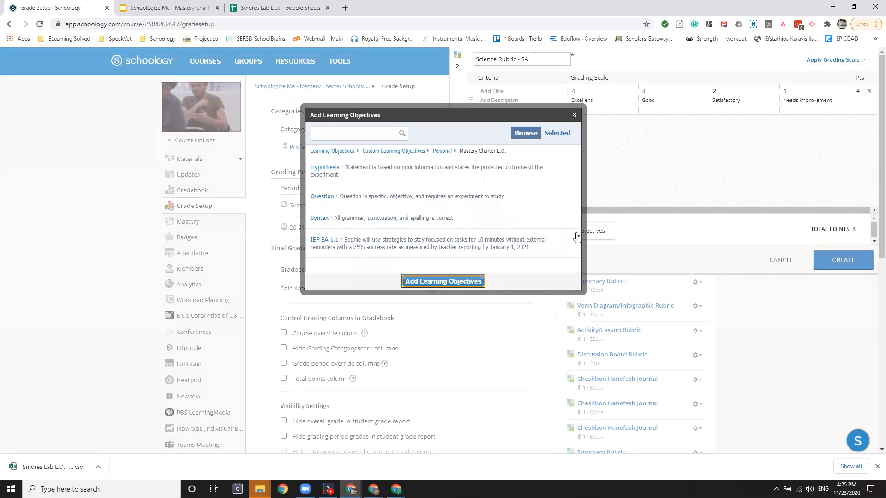
pyautogui.click(329, 169)
pyautogui.click(322, 203)
pyautogui.click(323, 217)
pyautogui.click(340, 243)
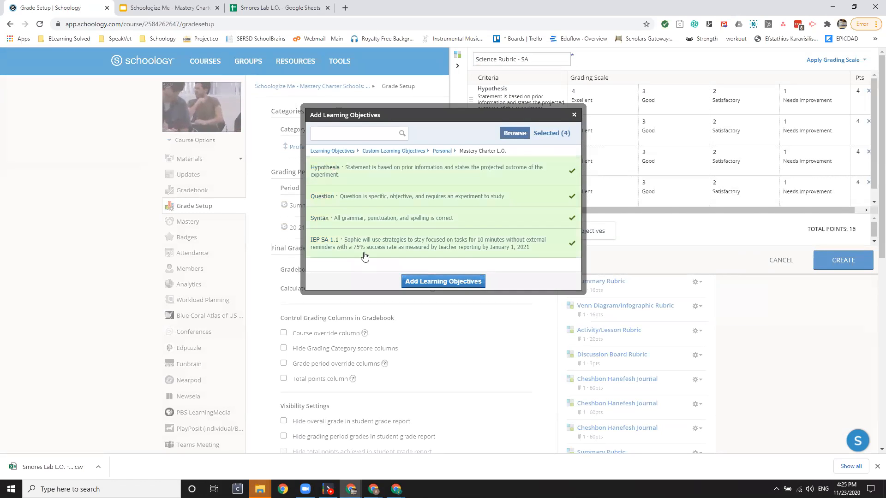
pyautogui.click(442, 282)
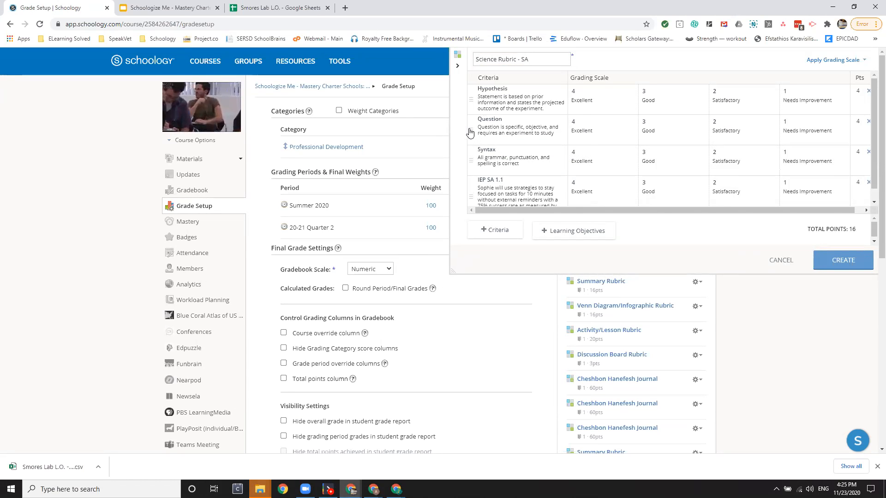
# Step: Place the Question criterion first in Science Rubric - SA, create the rubric and check the course's rubric list
pyautogui.moveTo(470, 133); pyautogui.dragTo(468, 94)
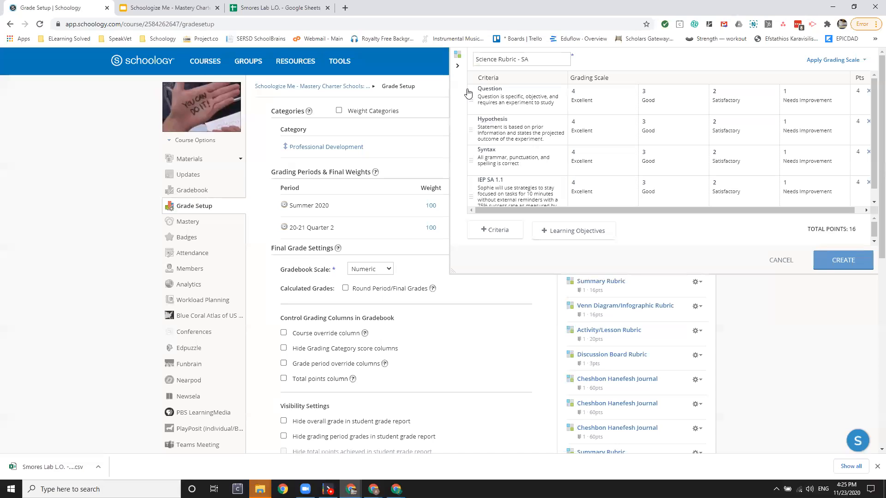
pyautogui.click(843, 261)
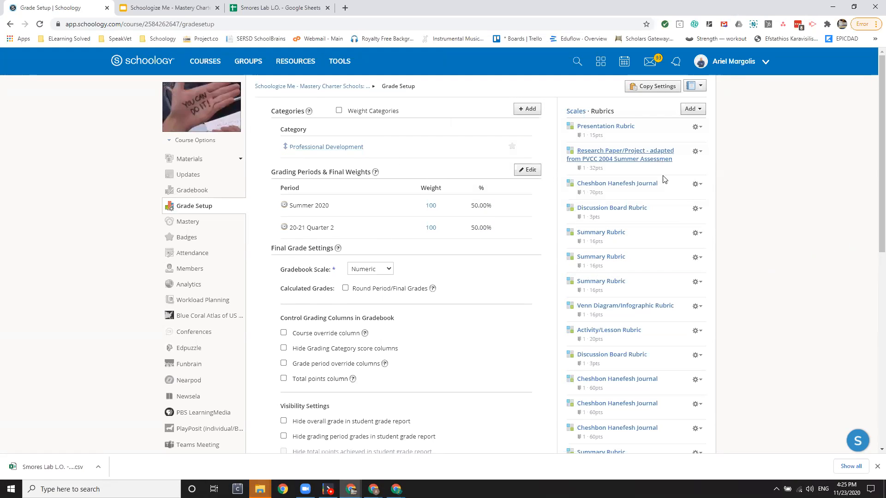
pyautogui.scroll(-9, 652, 366)
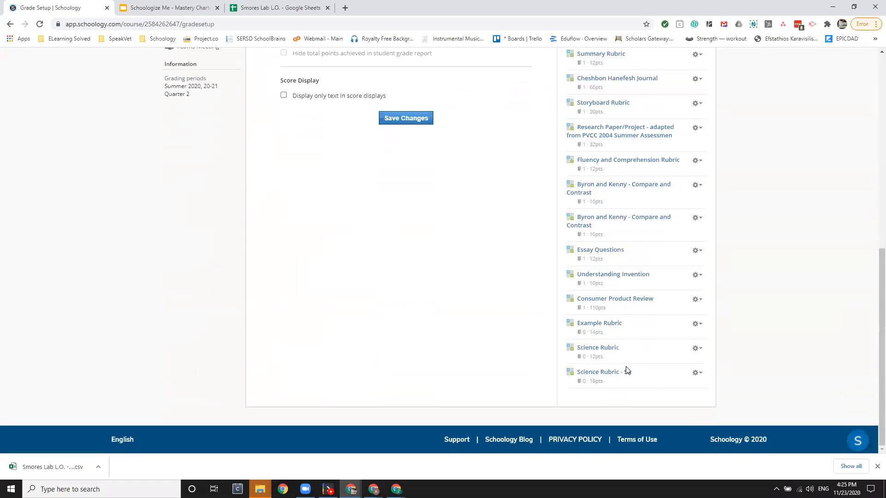
pyautogui.scroll(10, 648, 374)
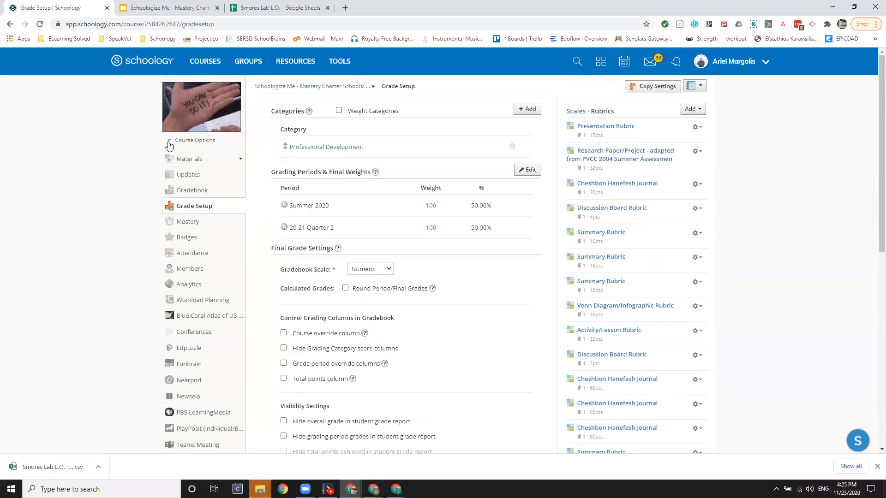
# Step: Browse the course materials to the Science - Subduction Zone Mini Units folder in the Secondary Examples of Items to Explore by Grade Level
pyautogui.click(186, 159)
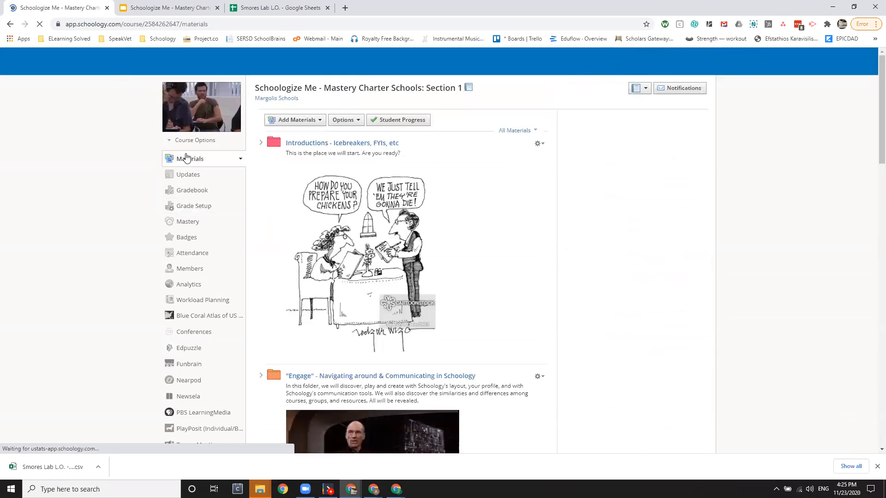
pyautogui.scroll(-1, 417, 161)
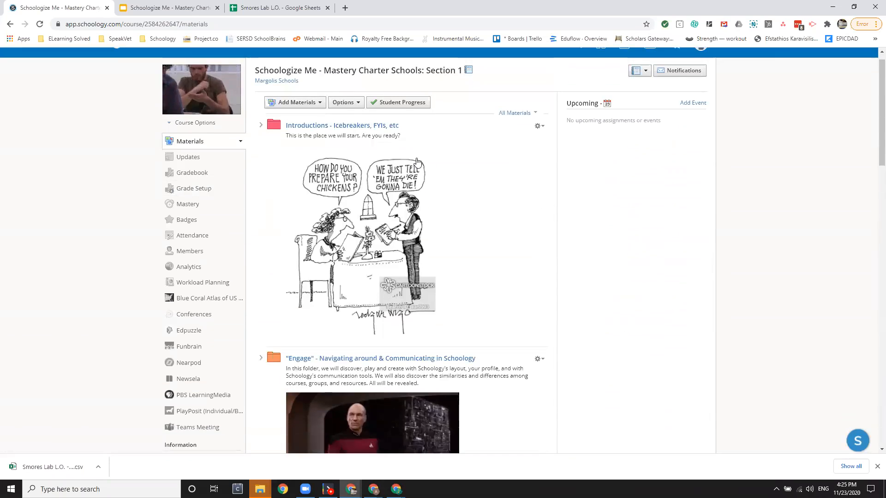
pyautogui.scroll(-10, 416, 162)
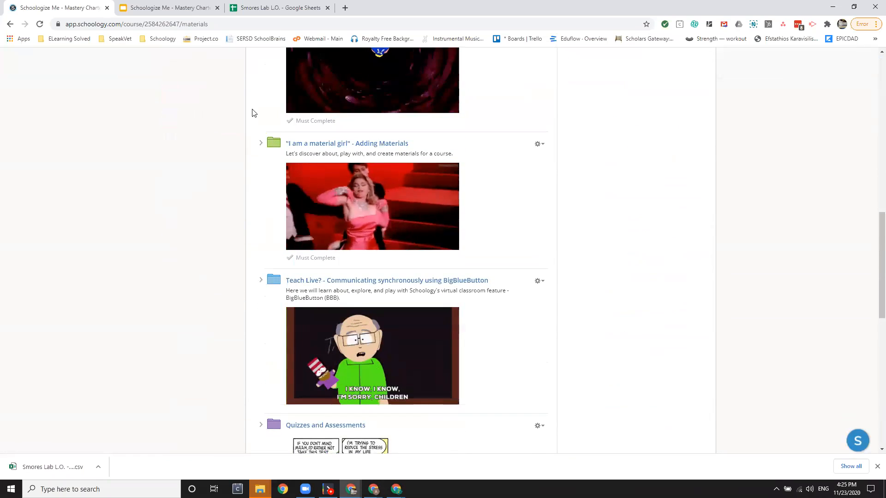
pyautogui.click(261, 143)
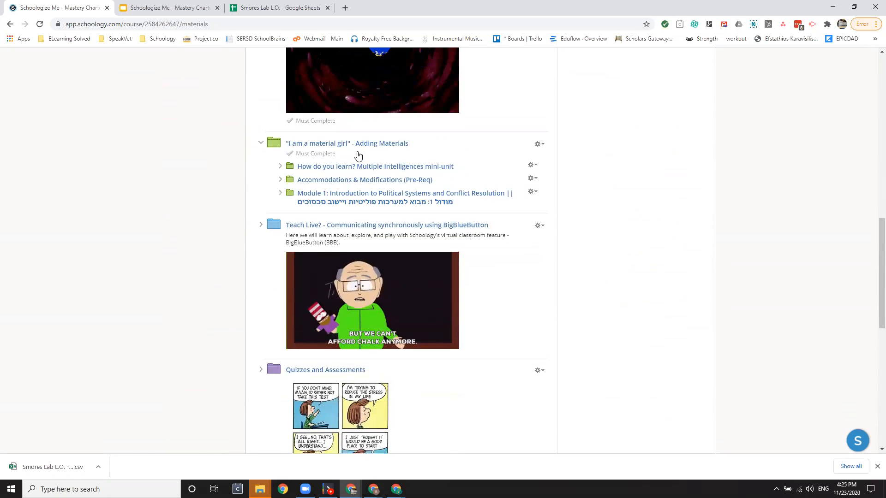
pyautogui.scroll(-7, 358, 155)
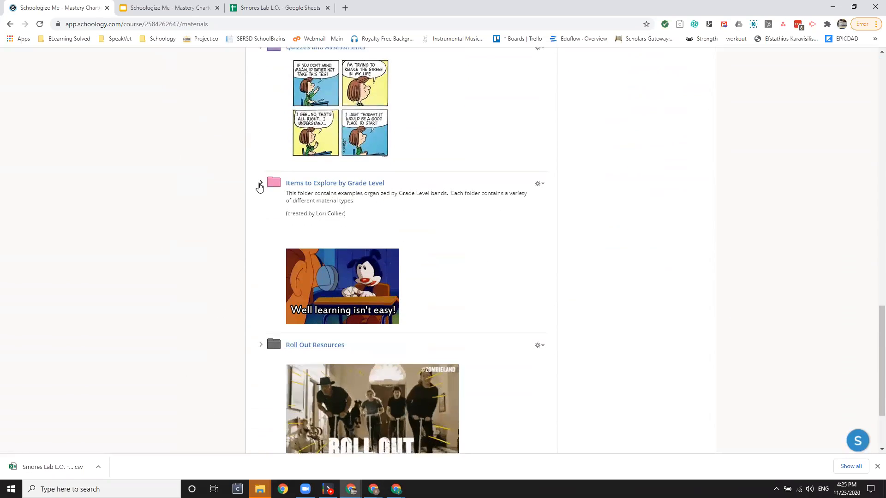
pyautogui.click(260, 185)
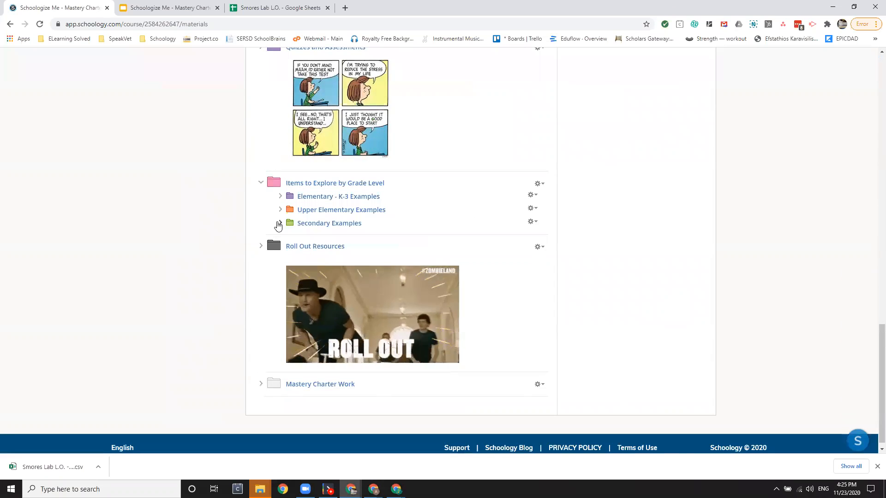
pyautogui.click(279, 223)
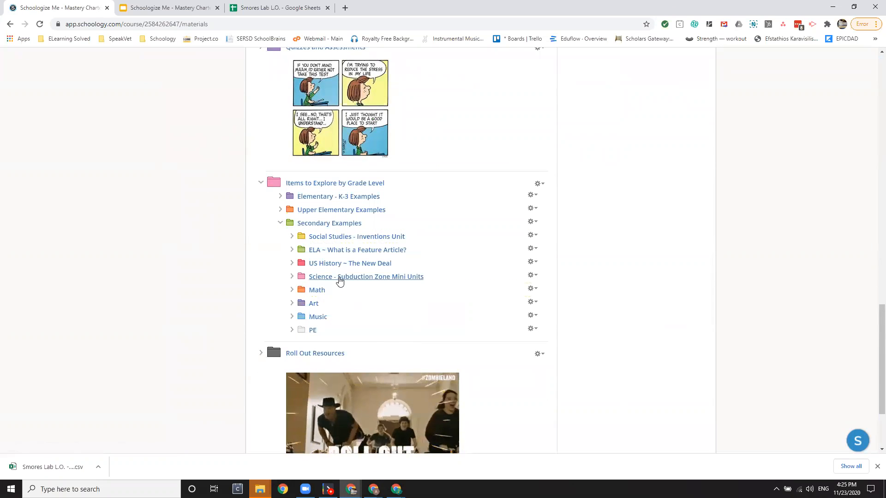
pyautogui.click(340, 278)
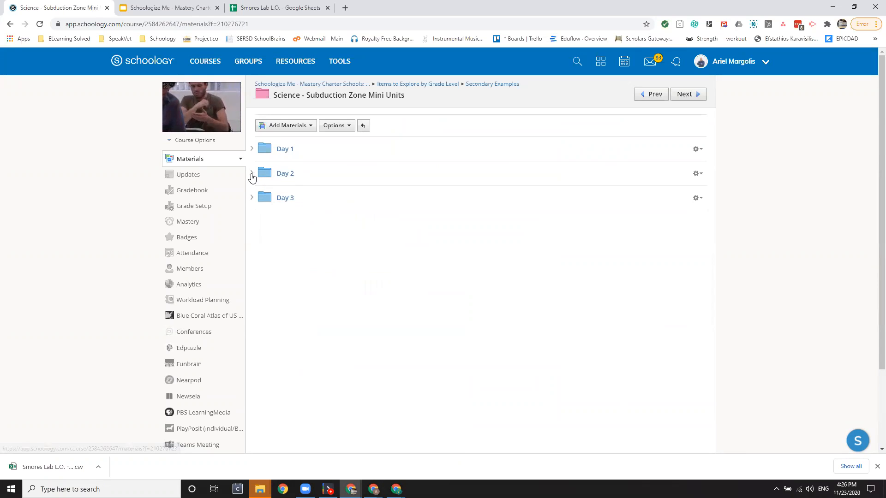
# Step: Examine the contents of the Day 1 and Day 2 folders and the material types that can be added
pyautogui.click(252, 177)
pyautogui.click(253, 150)
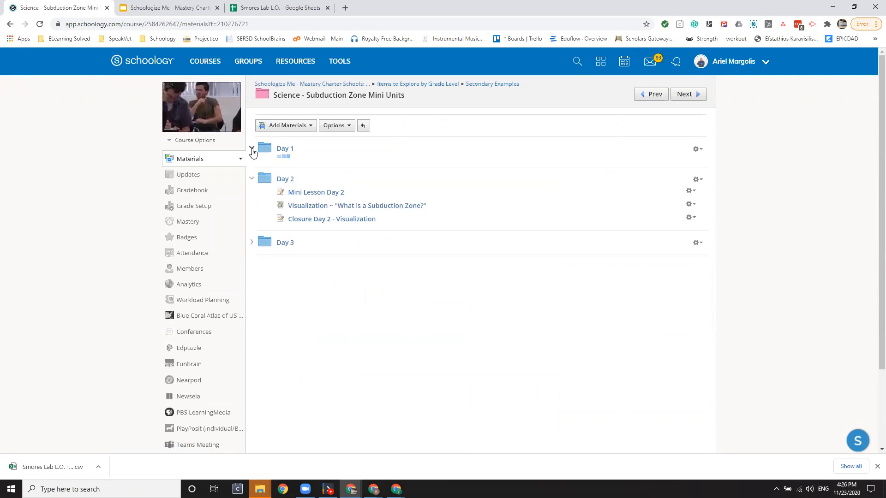
pyautogui.click(282, 129)
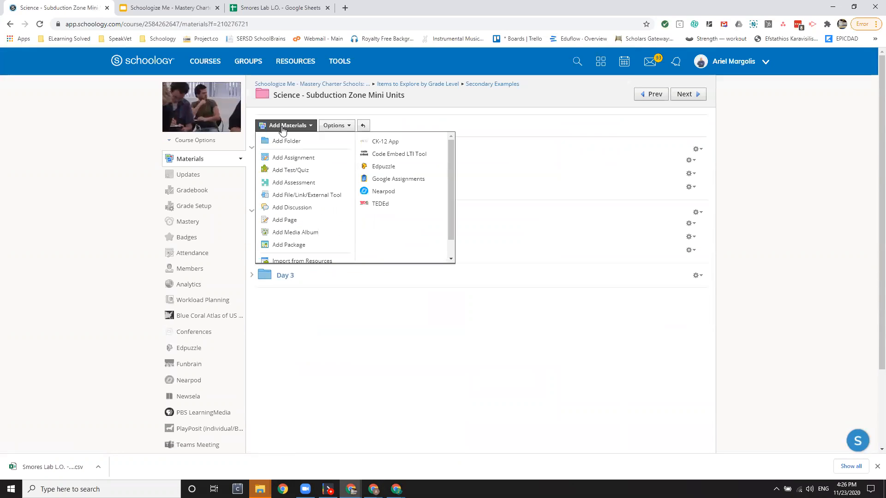
# Step: Save a copy of Extreme Weather Expert Activity from the Extreme Weather Expedition folder in Elementary - K-3 Examples to the Home resource collection
pyautogui.click(444, 85)
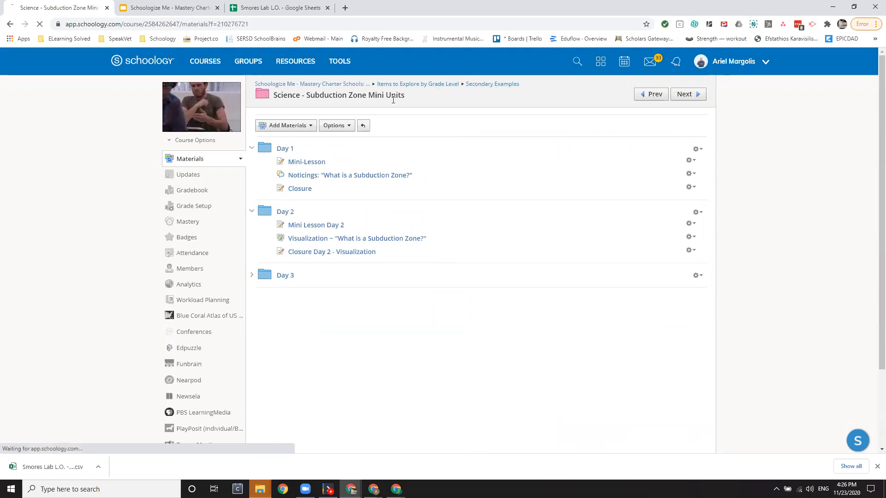
pyautogui.click(252, 148)
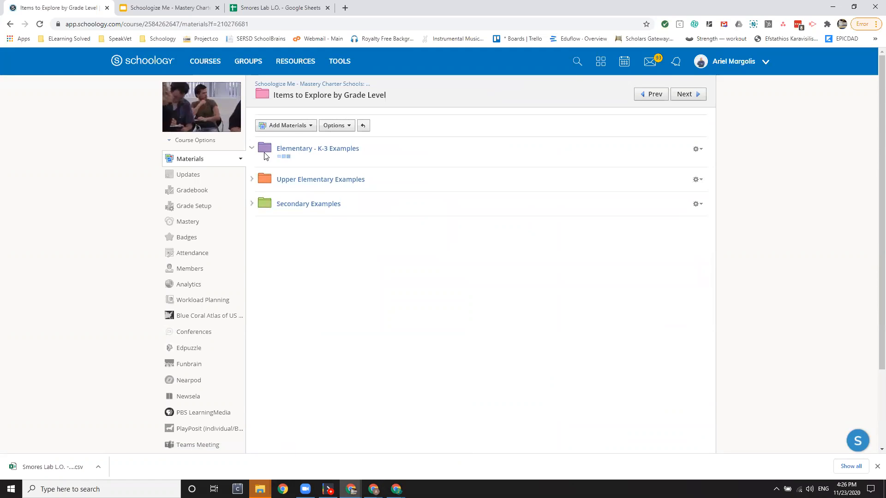
pyautogui.click(337, 189)
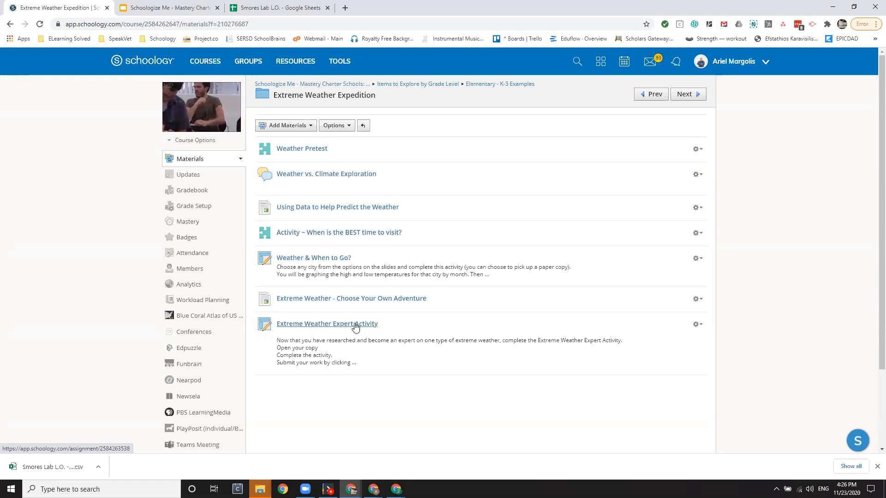
pyautogui.click(699, 327)
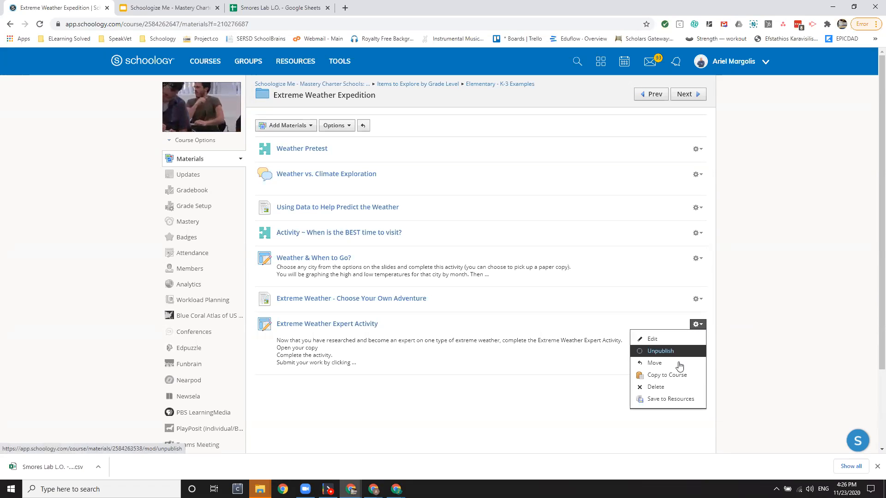
pyautogui.click(681, 400)
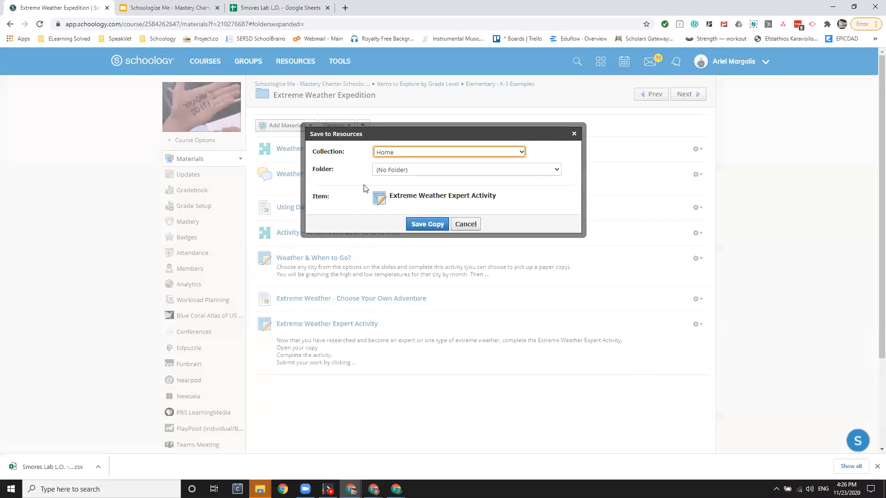
pyautogui.click(440, 226)
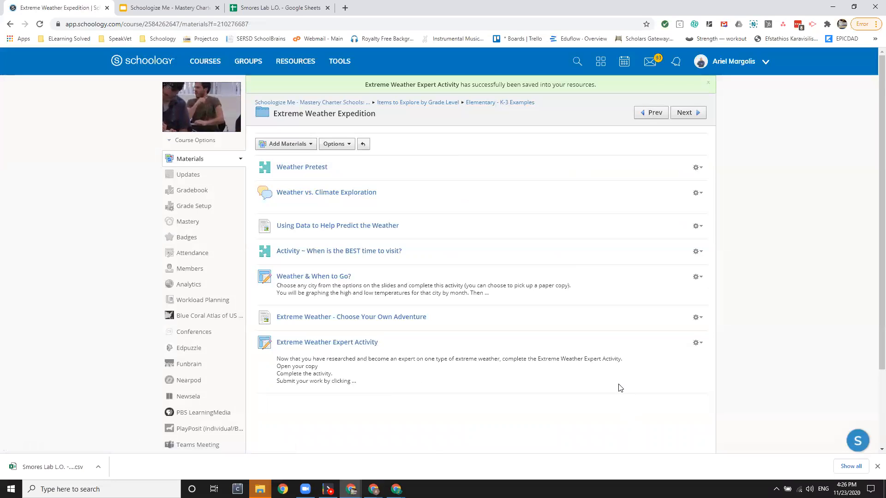
pyautogui.scroll(-3, 595, 374)
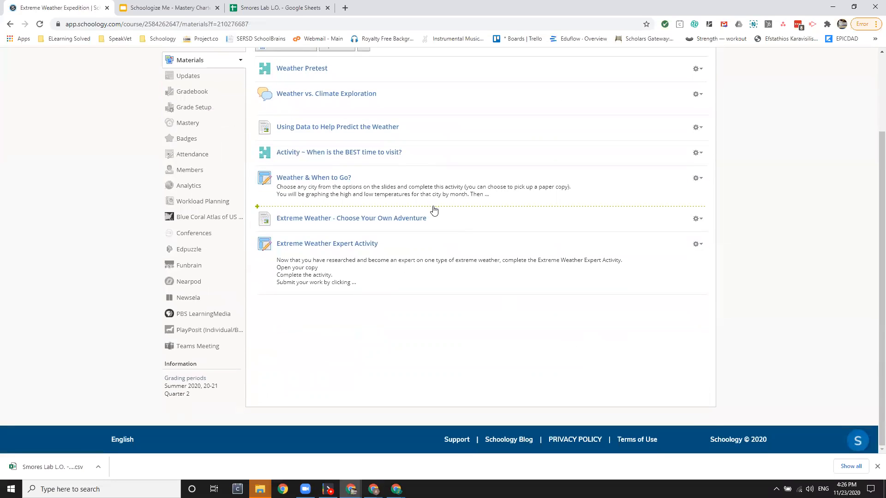
pyautogui.scroll(3, 431, 210)
pyautogui.click(293, 140)
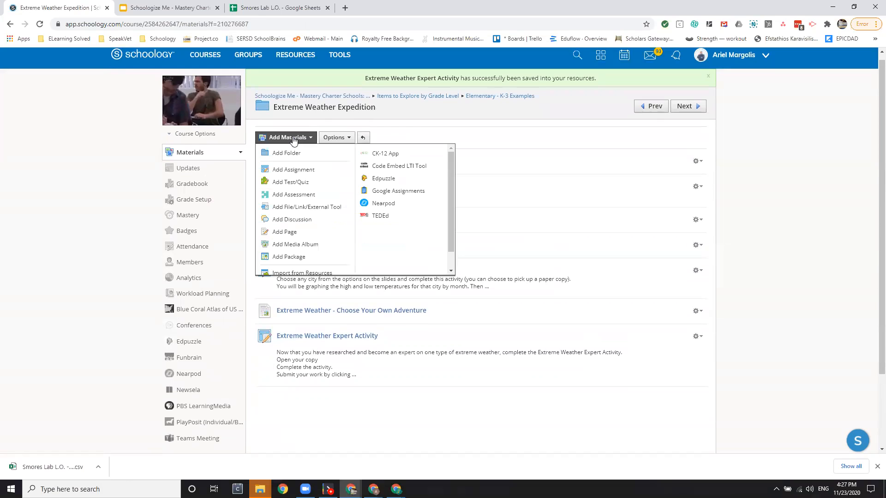
pyautogui.click(320, 273)
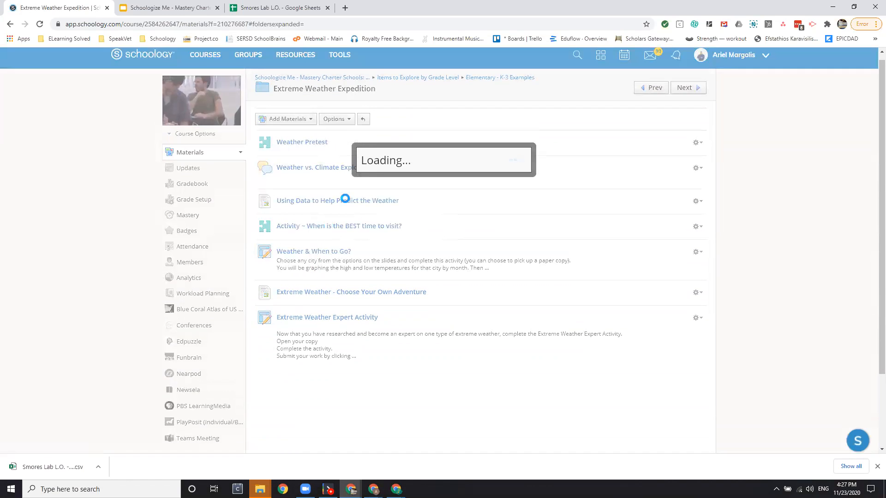
pyautogui.click(475, 155)
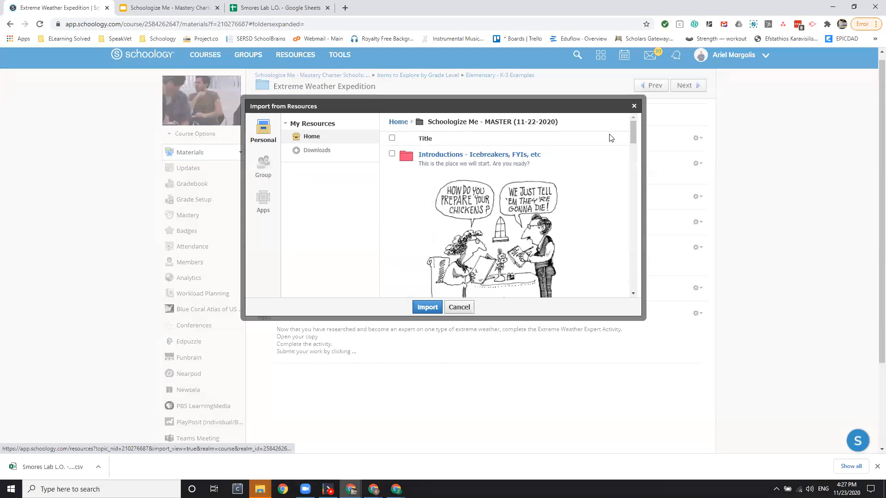
pyautogui.scroll(-6, 635, 193)
pyautogui.scroll(-5, 635, 194)
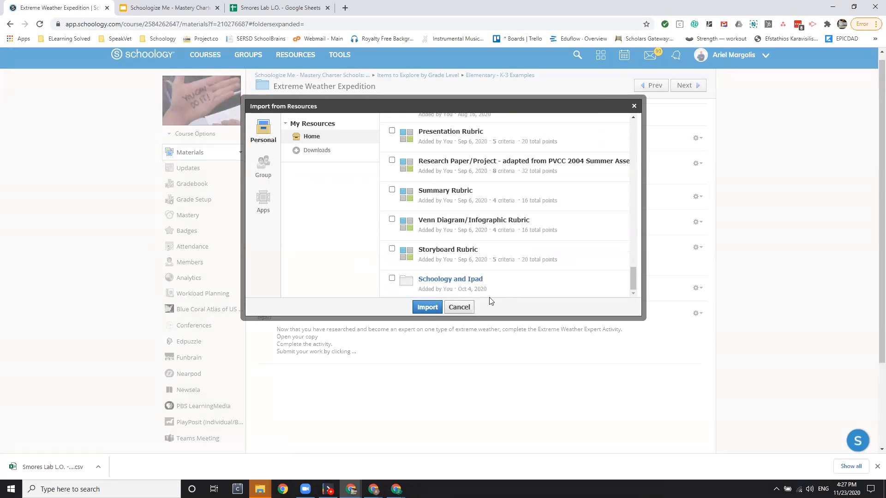
pyautogui.scroll(1, 490, 262)
pyautogui.scroll(10, 491, 262)
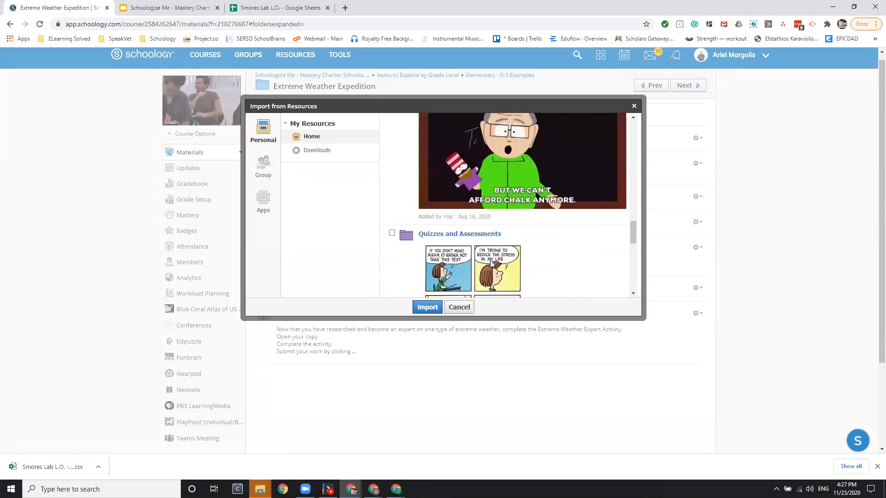
pyautogui.scroll(10, 491, 260)
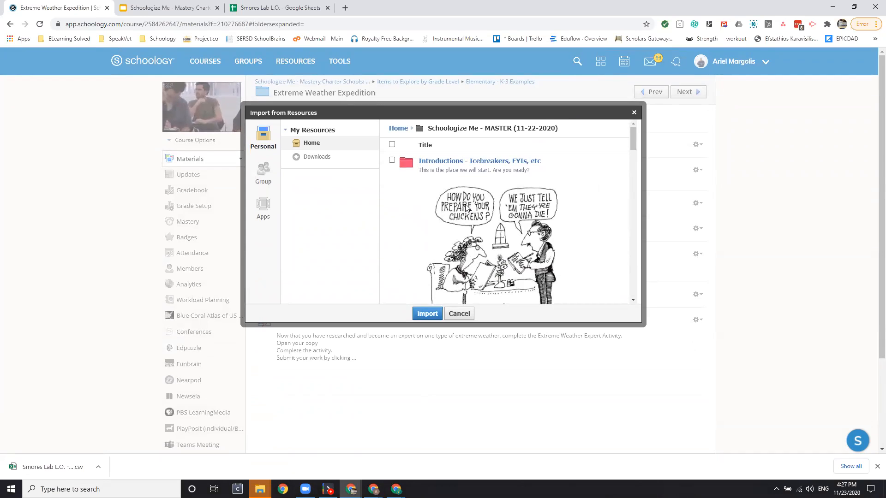
pyautogui.scroll(-15, 467, 208)
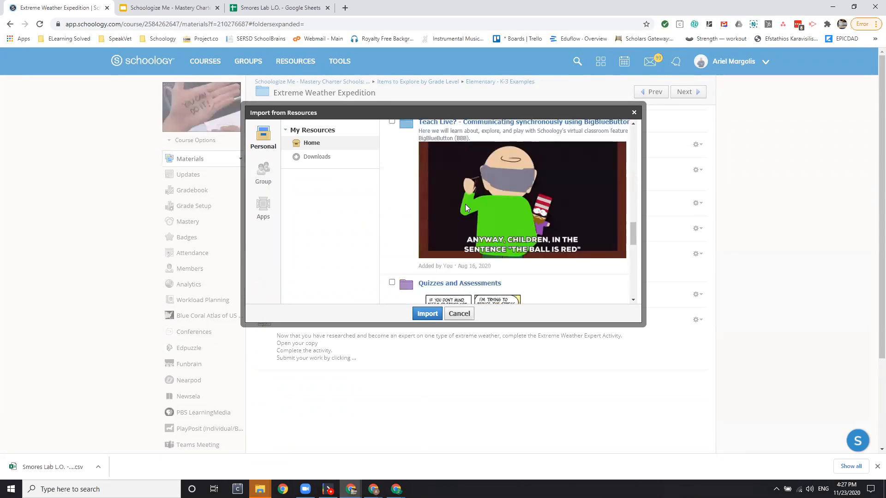
pyautogui.scroll(-5, 465, 204)
pyautogui.scroll(-2, 466, 204)
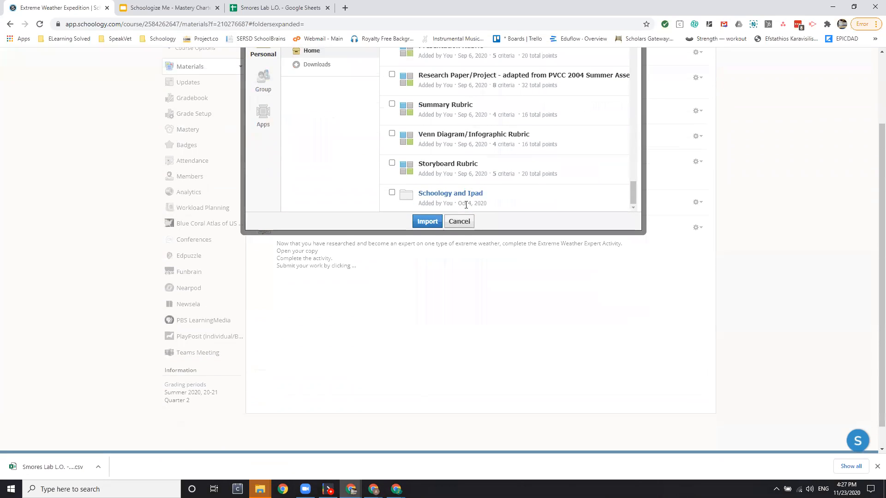
pyautogui.click(465, 223)
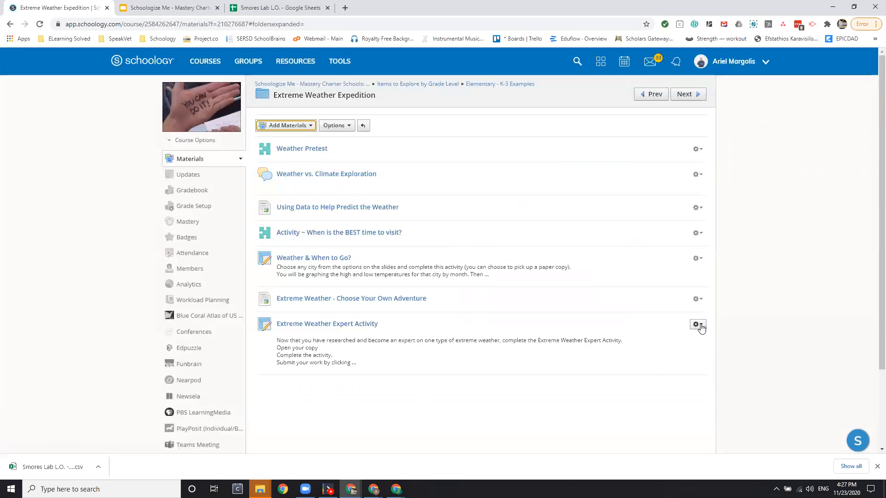
# Step: Import Extreme Weather Expert Activity from the personal Home resources into the Extreme Weather Expedition folder
pyautogui.click(301, 126)
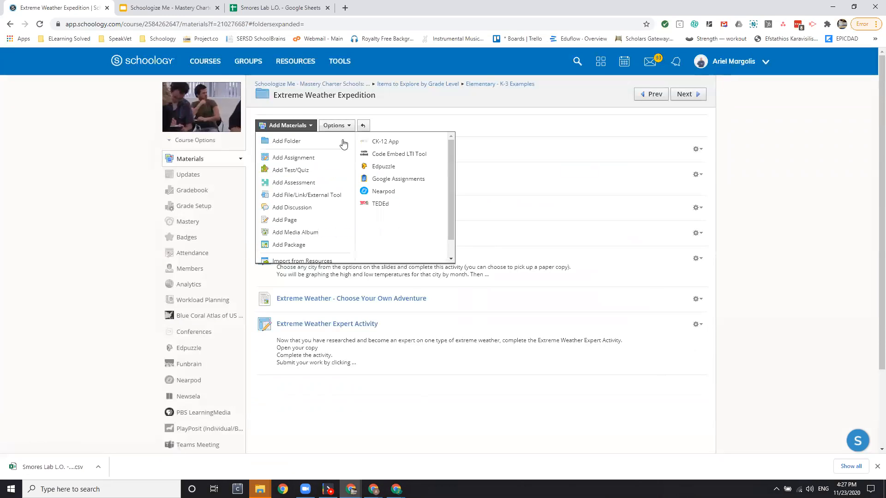
pyautogui.click(299, 262)
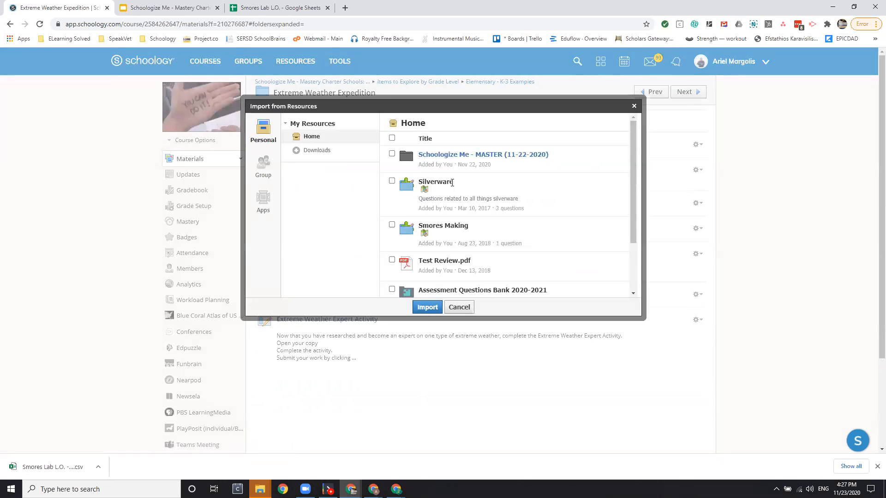
pyautogui.scroll(-2, 478, 183)
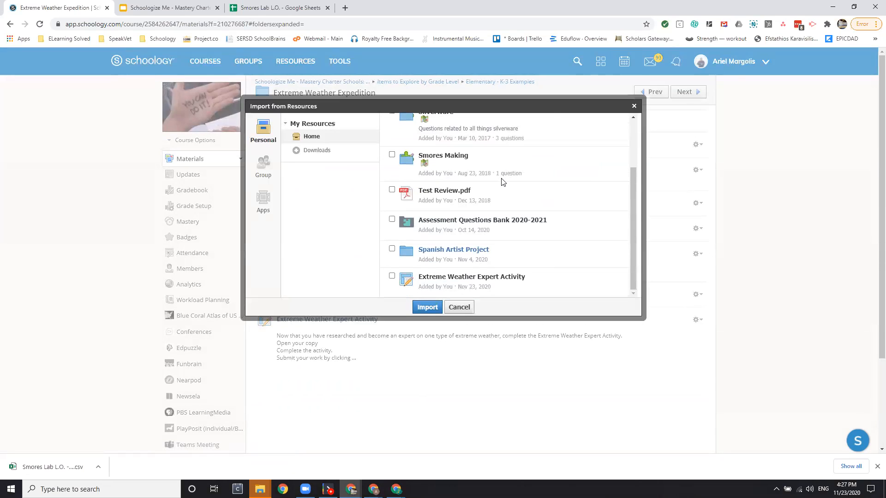
pyautogui.click(392, 276)
pyautogui.click(427, 308)
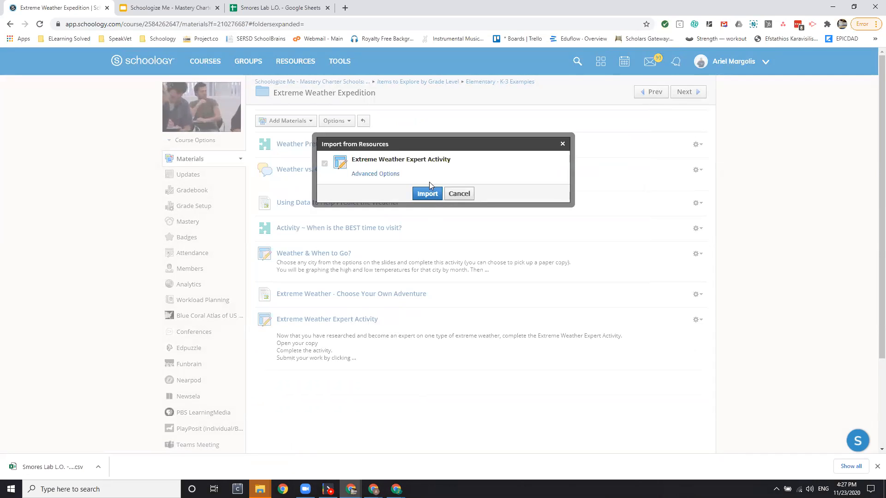
pyautogui.click(420, 196)
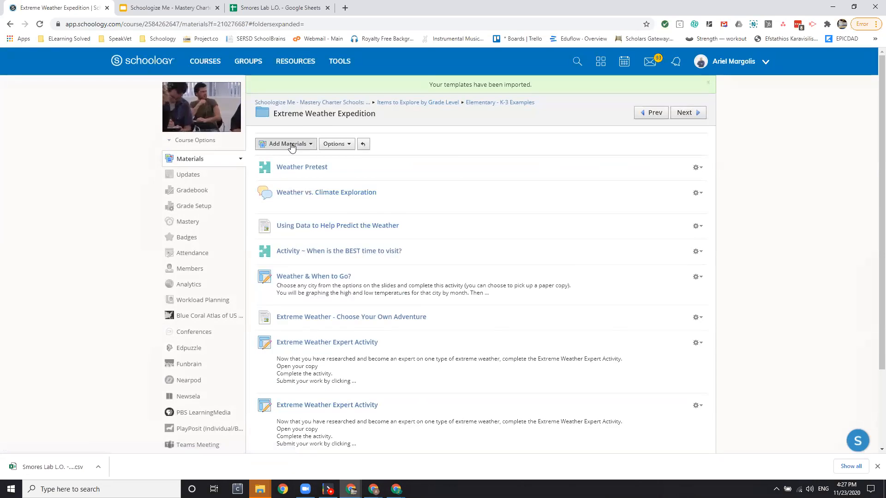
# Step: Import a second copy of Extreme Weather Expert Activity from the Home resources into the same folder
pyautogui.click(291, 147)
pyautogui.click(278, 276)
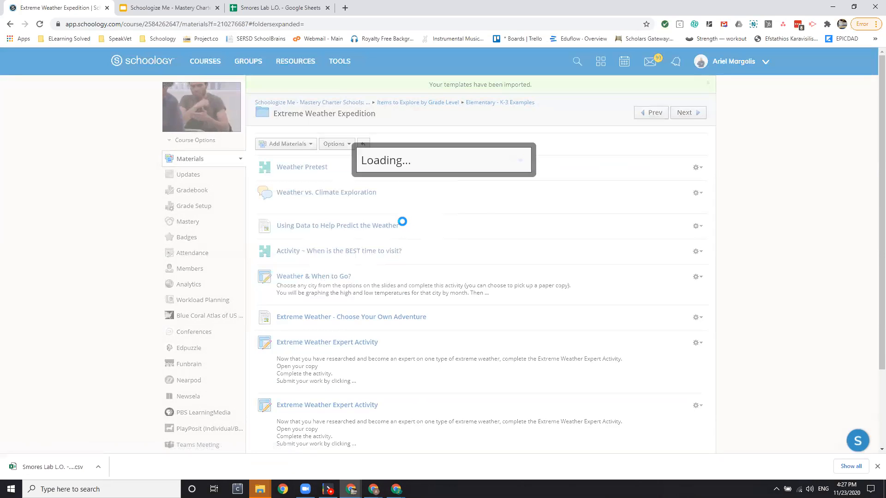
pyautogui.scroll(-2, 474, 206)
pyautogui.click(392, 276)
pyautogui.click(422, 308)
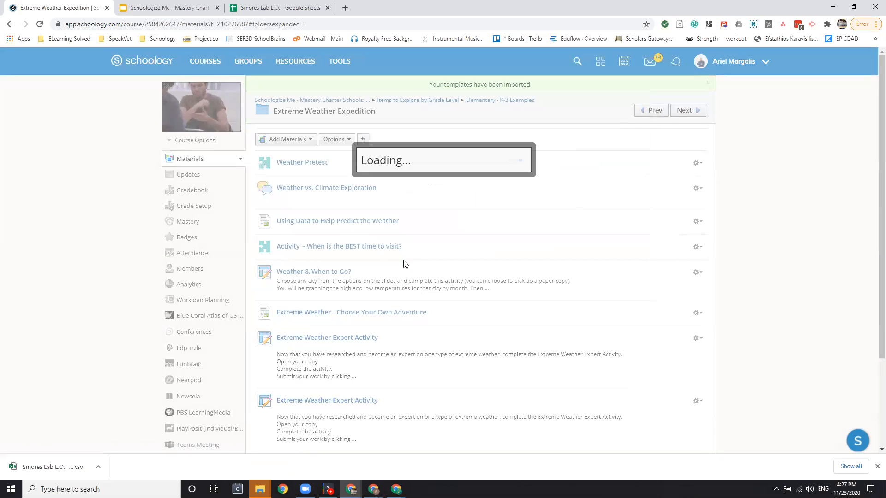
pyautogui.click(430, 191)
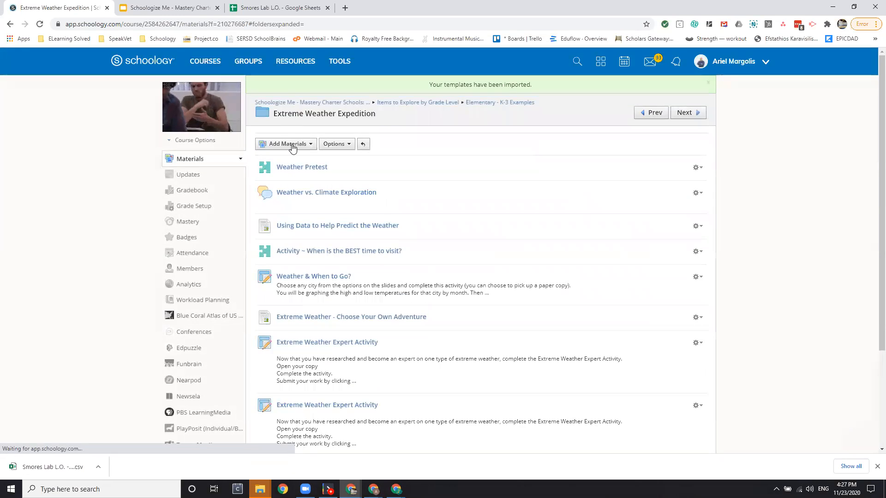
# Step: Import a third copy of Extreme Weather Expert Activity from the Home resources into Extreme Weather Expedition
pyautogui.click(292, 143)
pyautogui.click(327, 277)
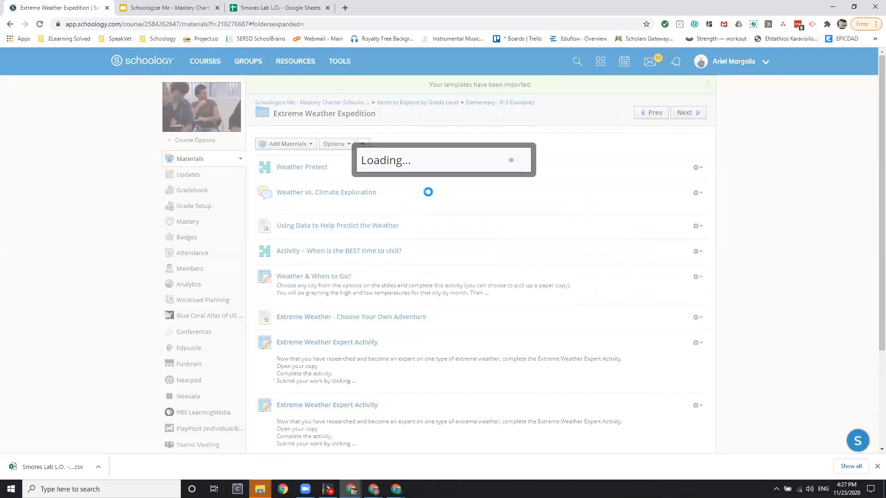
pyautogui.scroll(-3, 438, 217)
pyautogui.click(391, 277)
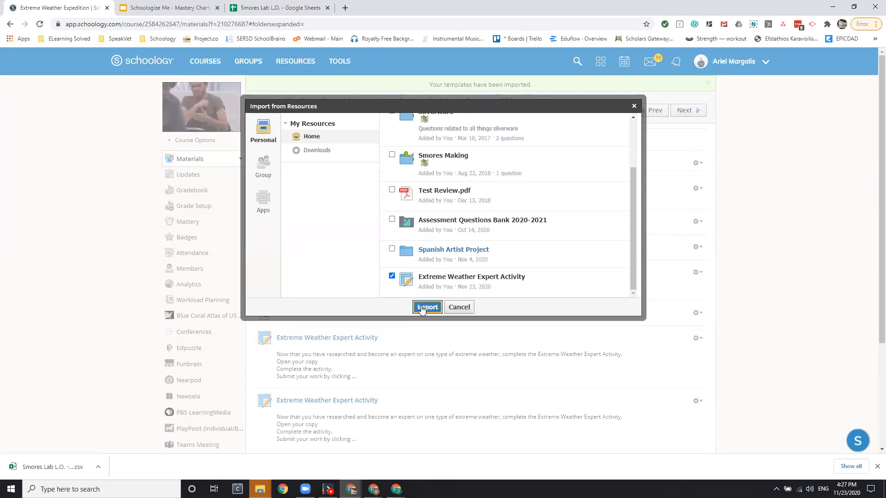
pyautogui.click(427, 307)
pyautogui.click(434, 195)
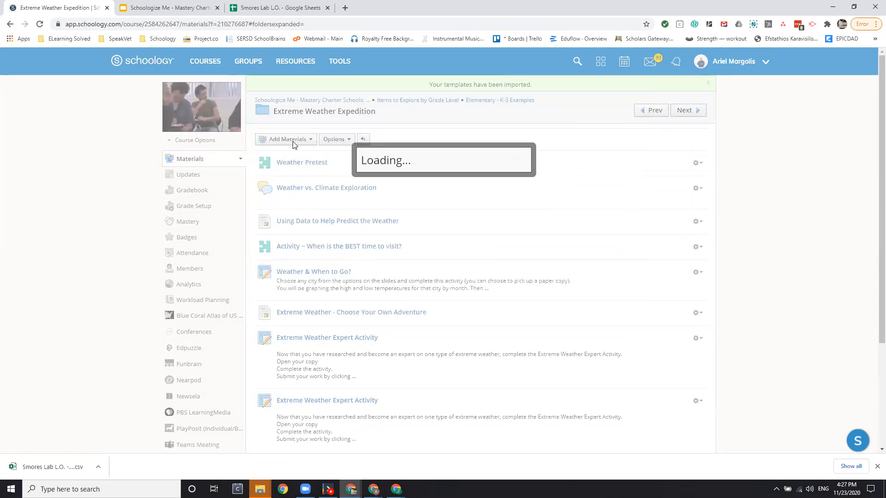
# Step: Import a fourth copy of Extreme Weather Expert Activity from the personal resources into the folder
pyautogui.click(295, 143)
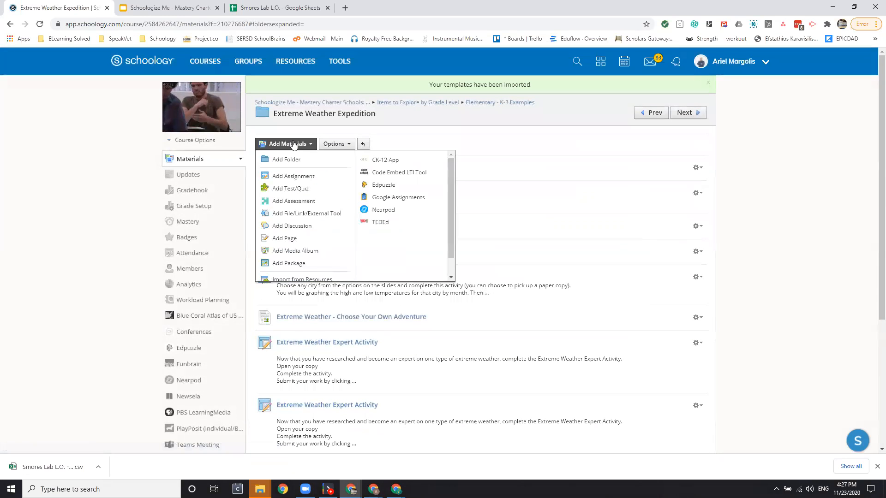
pyautogui.click(323, 279)
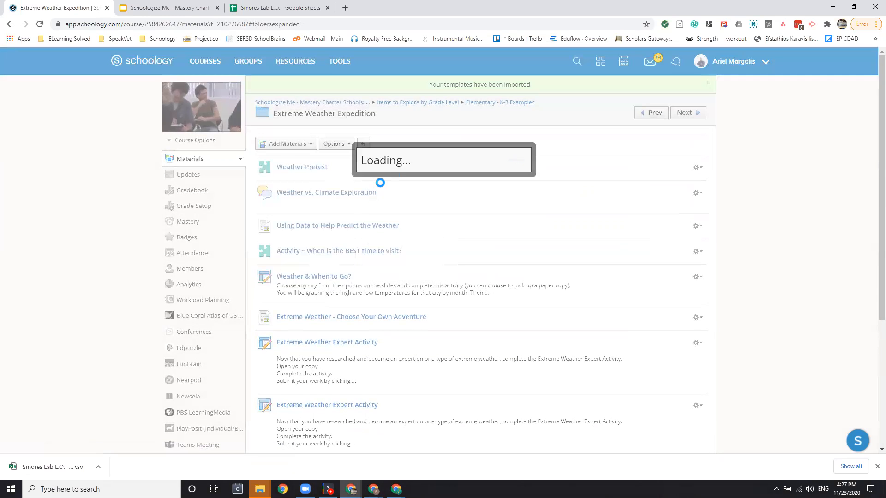
pyautogui.scroll(-3, 464, 175)
pyautogui.click(392, 276)
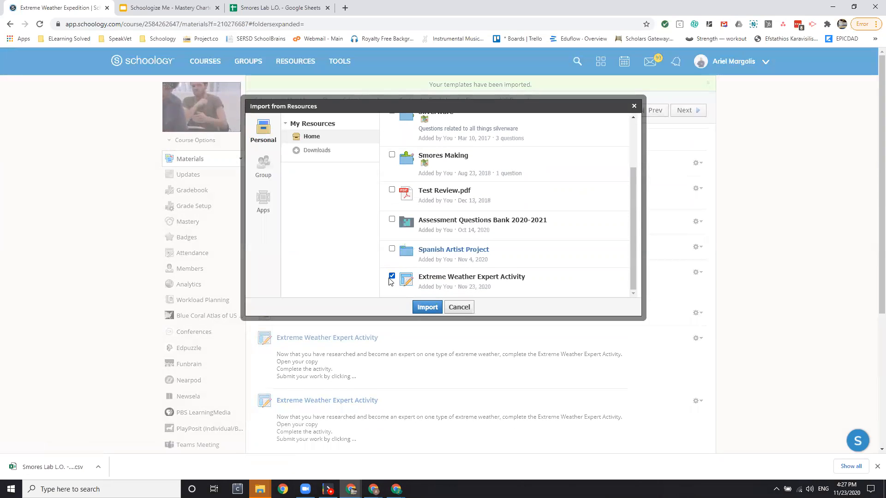
pyautogui.click(421, 313)
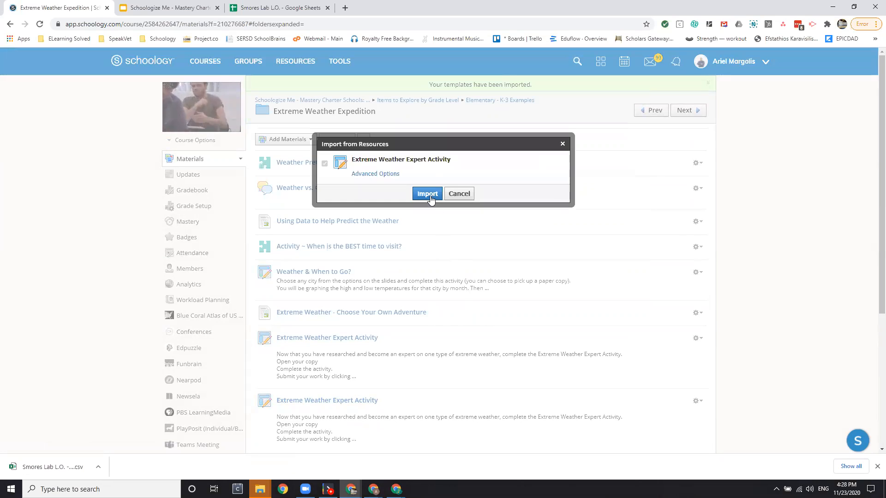
pyautogui.click(432, 195)
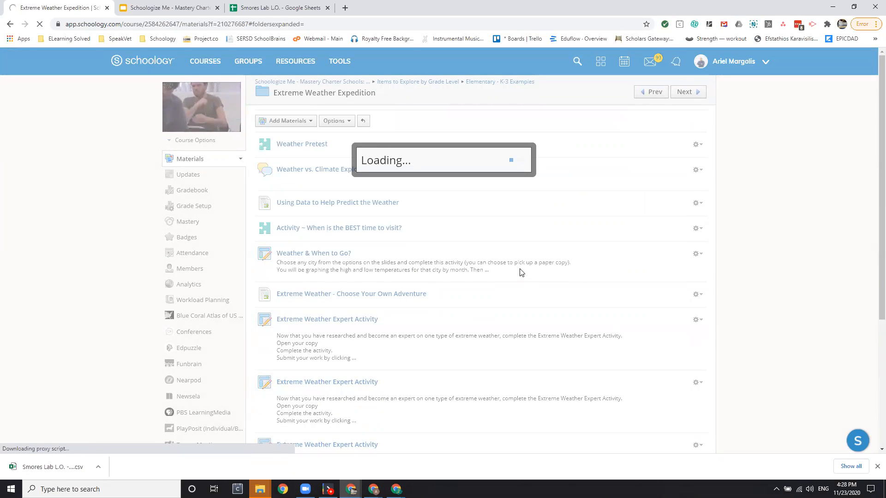
# Step: Rename the first Extreme Weather Expert Activity copy to "Extreme Weather Expert Activity - NO LO OR RUBRIC"
pyautogui.scroll(-5, 521, 273)
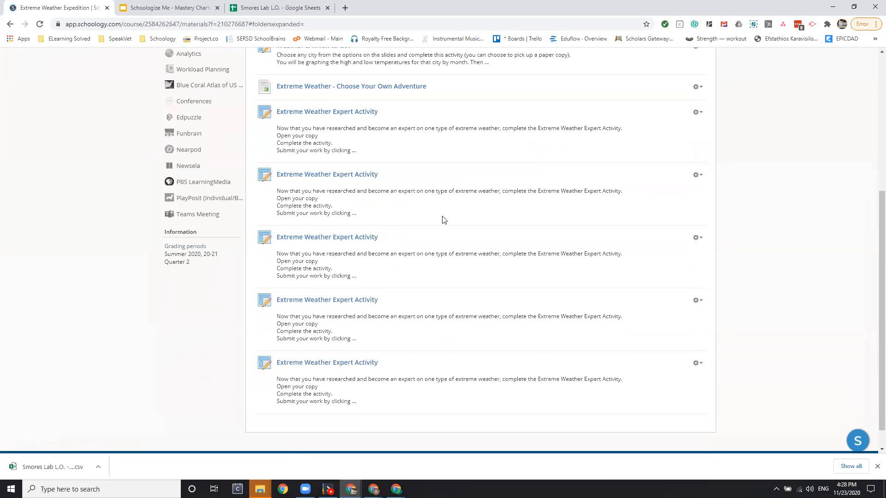
pyautogui.click(697, 112)
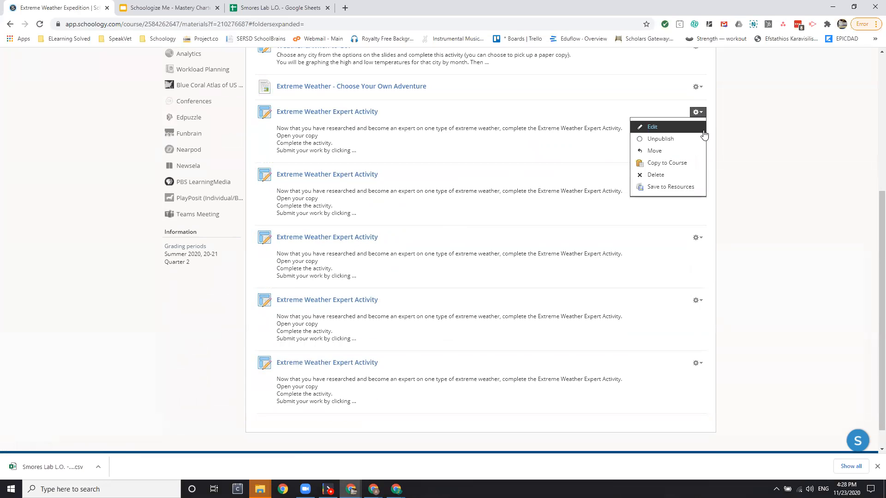
pyautogui.click(701, 129)
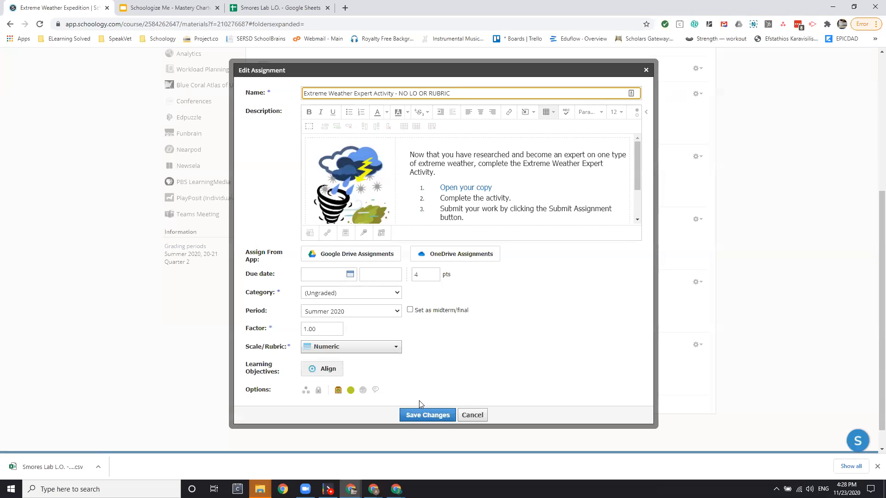
# Step: Set the assignment's category to Professional Development and its grading period to 20-21 Quarter 2
pyautogui.click(331, 295)
pyautogui.click(335, 323)
pyautogui.click(352, 314)
pyautogui.click(345, 336)
# Step: Set the due date to November 25, 2020 at 8:00 AM and save the assignment changes
pyautogui.click(350, 275)
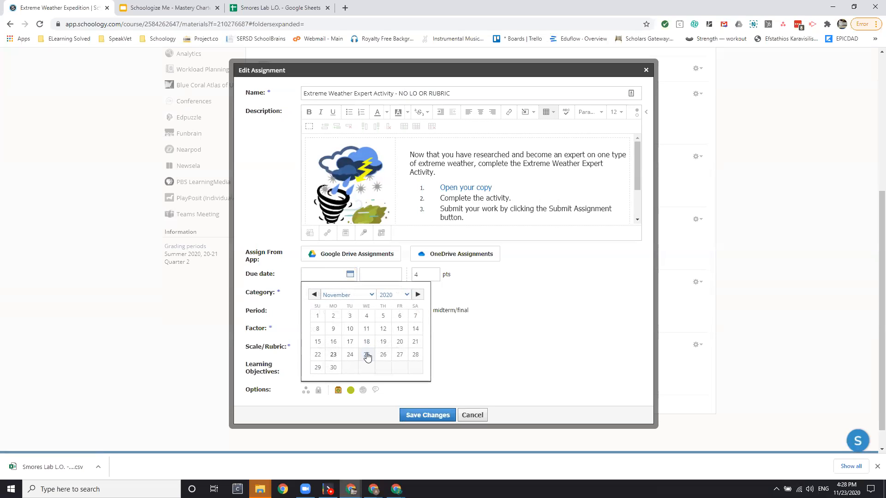
pyautogui.click(364, 355)
pyautogui.doubleClick(366, 276)
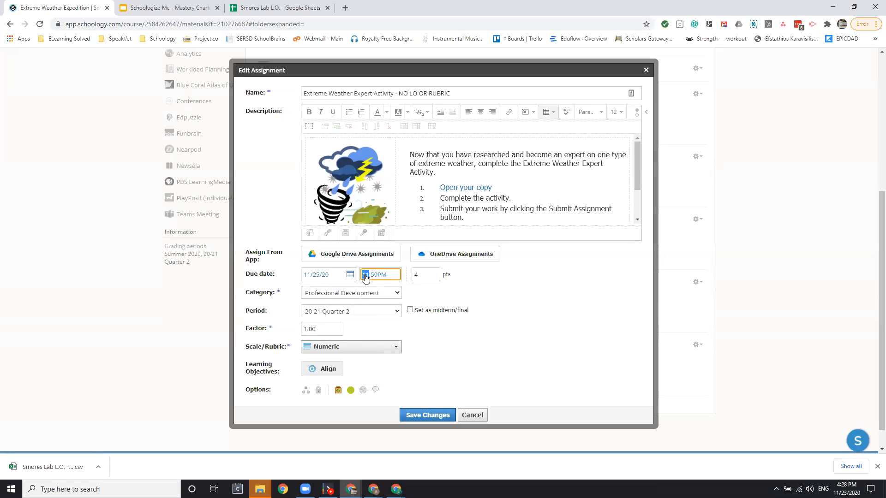
pyautogui.press('Tab')
pyautogui.click(426, 415)
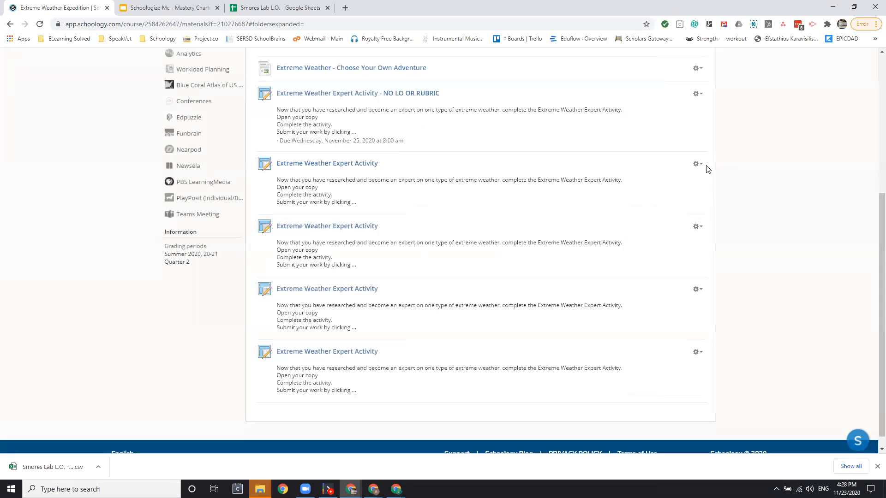
# Step: Open the next unrenamed Extreme Weather Expert Activity copy for editing and rename it "Extreme Weather Expert Activity - LO"
pyautogui.click(699, 164)
pyautogui.click(687, 180)
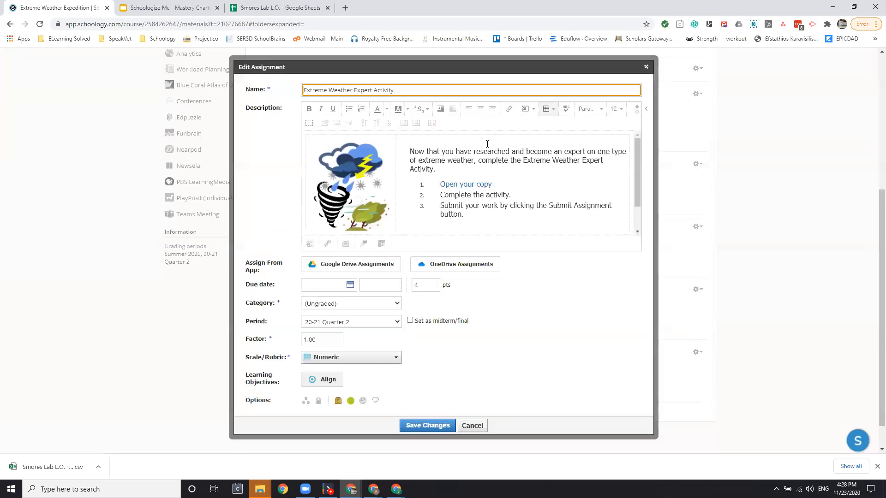
pyautogui.click(439, 90)
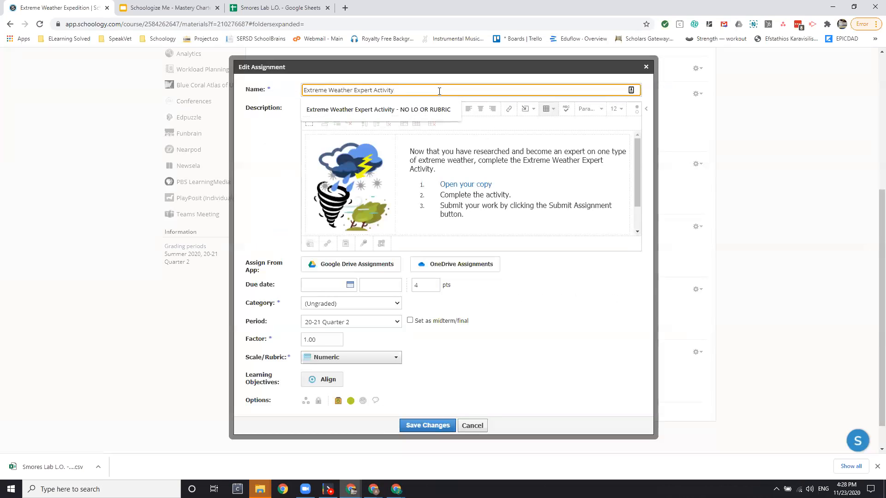
pyautogui.write('LO')
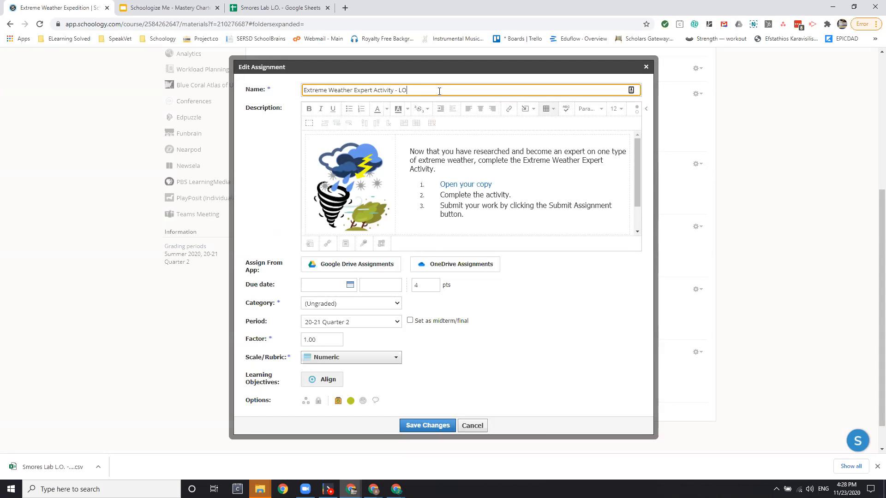
# Step: Set the LO assignment's due date to 11/25/20 at 08:15AM and its category to Professional Development
pyautogui.click(350, 285)
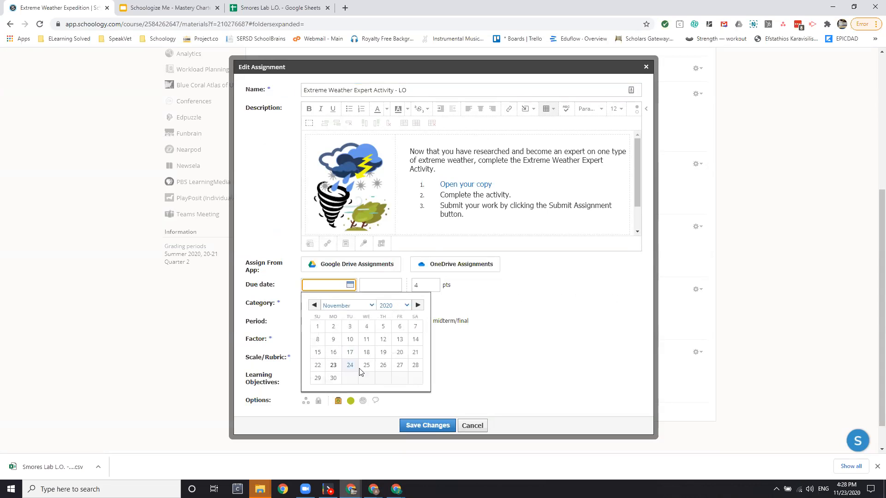
pyautogui.click(363, 367)
pyautogui.click(366, 289)
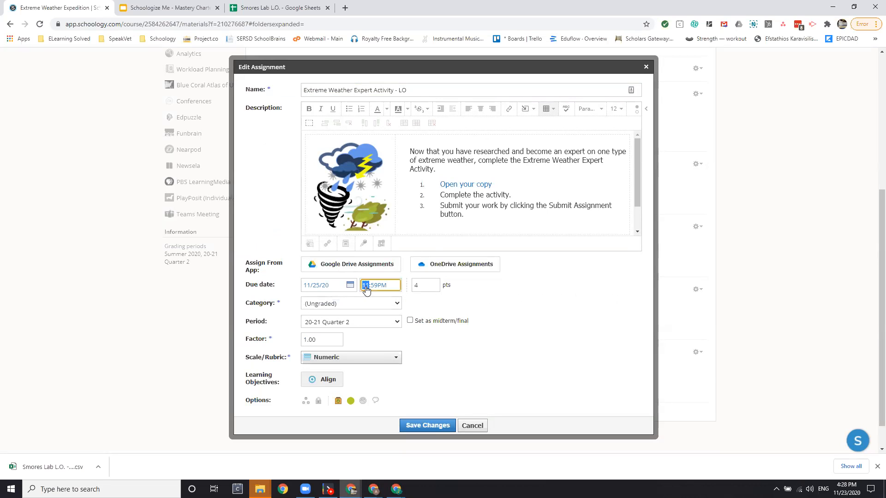
pyautogui.press('Tab')
pyautogui.click(356, 307)
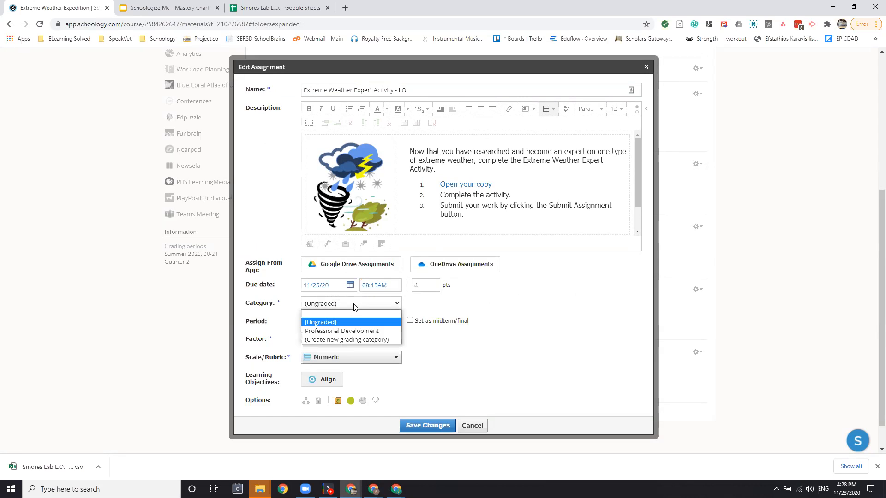
pyautogui.click(348, 330)
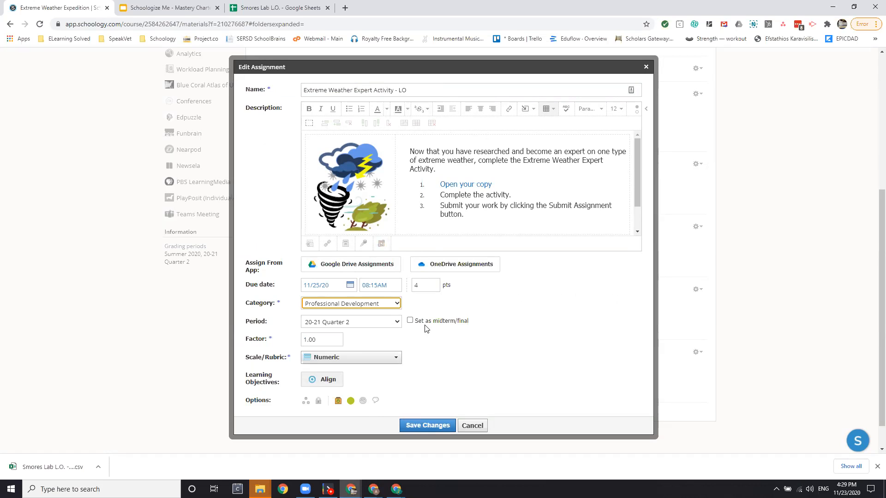
# Step: Align the assignment with the Hypothesis, Question and Syntax objectives from the personal custom learning objectives folder Mastery Charter L.O
pyautogui.click(327, 381)
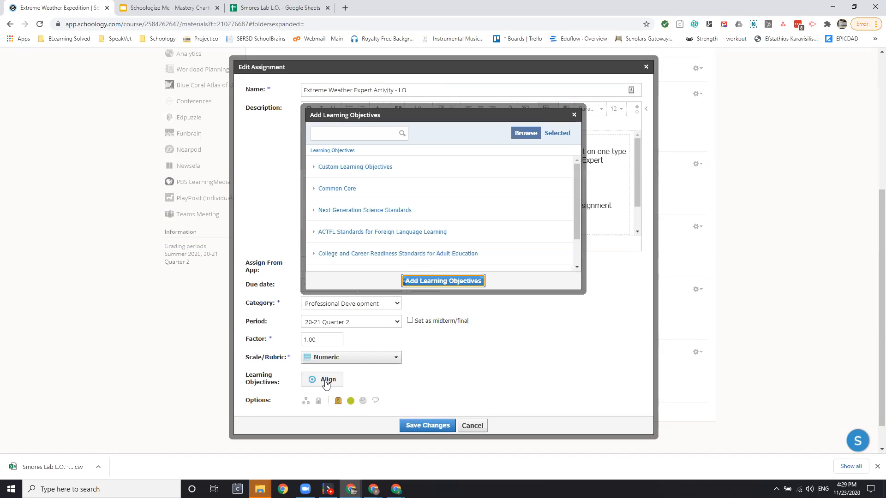
pyautogui.click(369, 168)
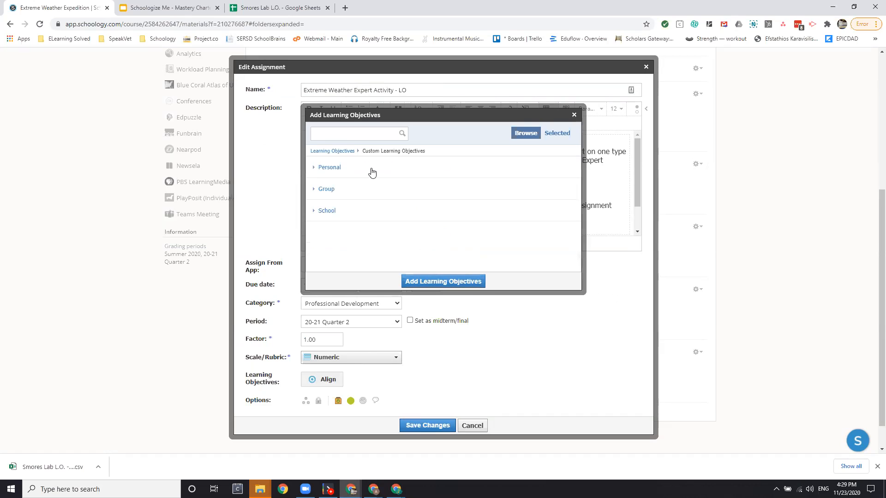
pyautogui.click(329, 167)
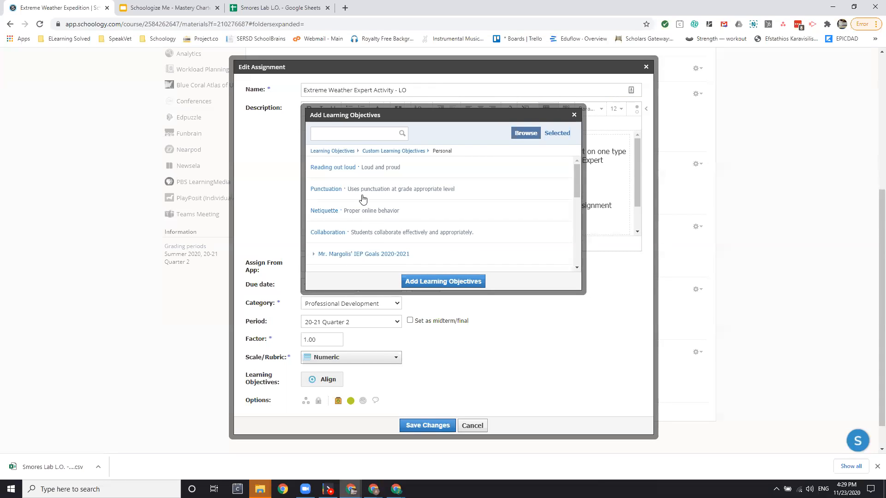
pyautogui.scroll(-5, 389, 231)
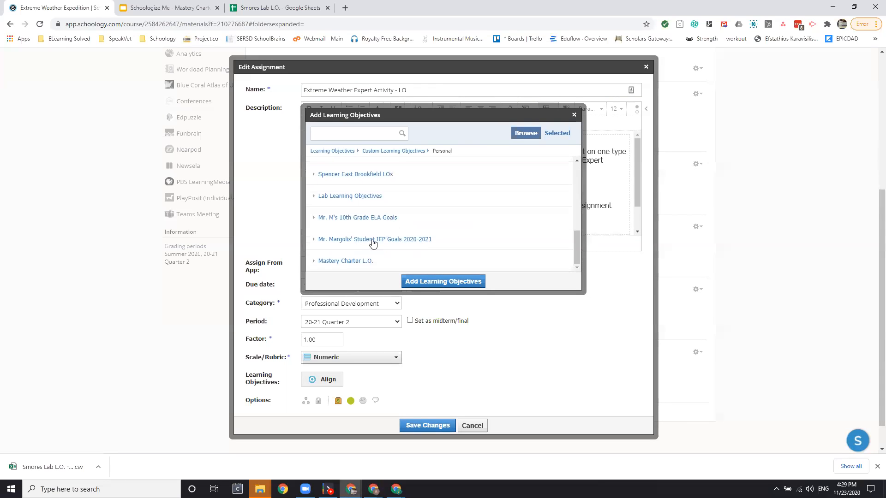
pyautogui.click(342, 262)
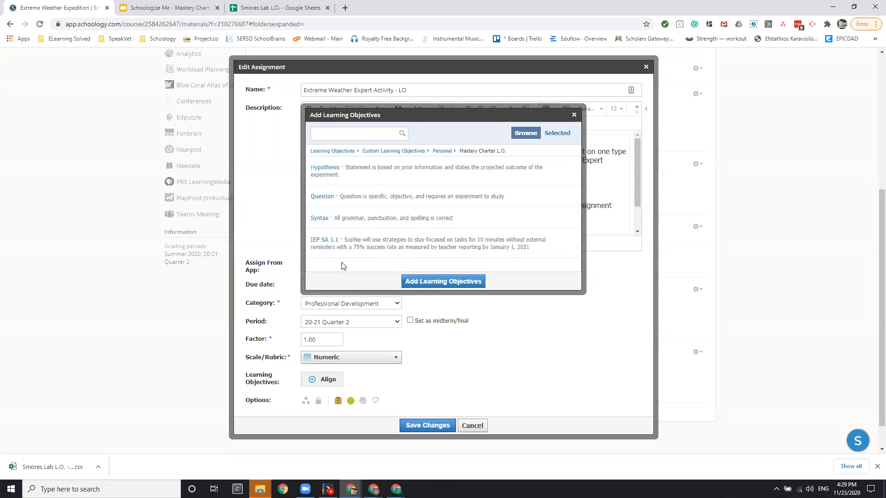
pyautogui.click(335, 172)
pyautogui.click(323, 198)
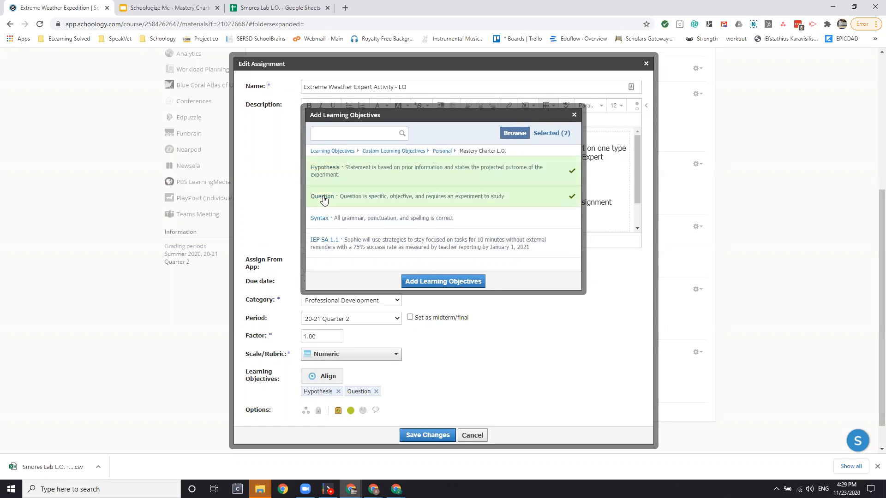
pyautogui.click(330, 227)
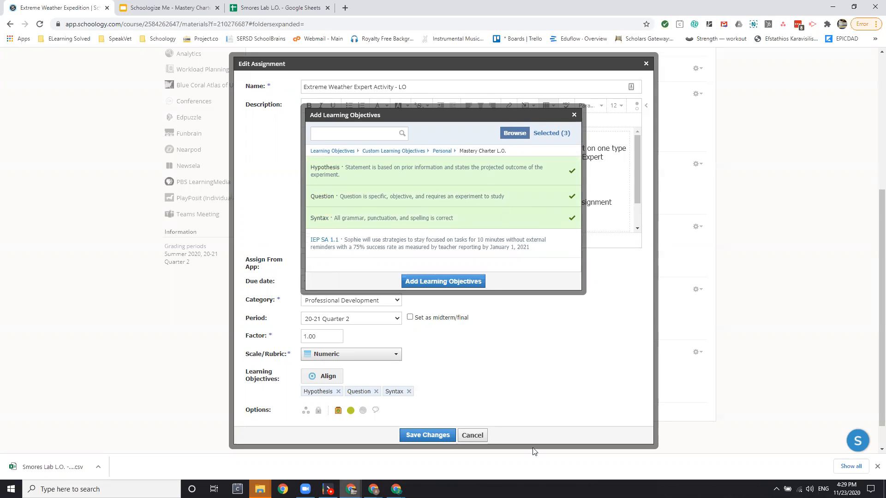
# Step: Save the LO assignment and rename the first unlabelled activity copy below it "Extreme Weather Expert Activity - RUBRIC"
pyautogui.click(428, 436)
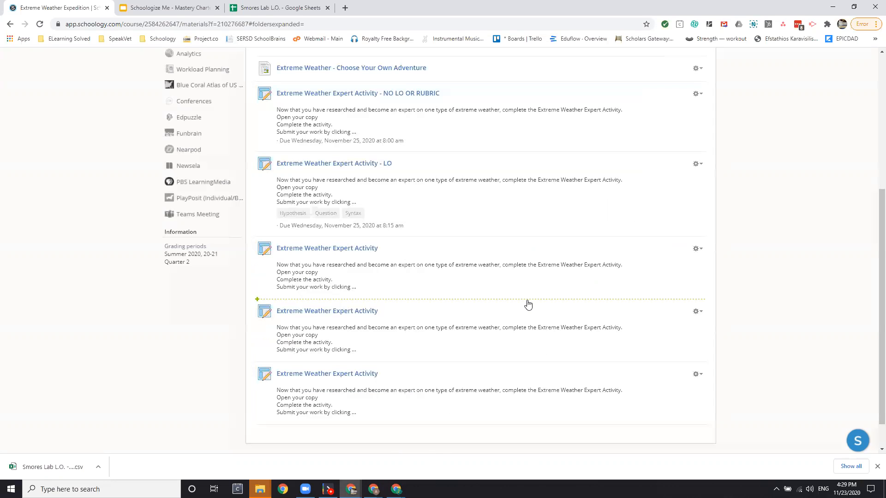
pyautogui.click(697, 251)
pyautogui.click(685, 264)
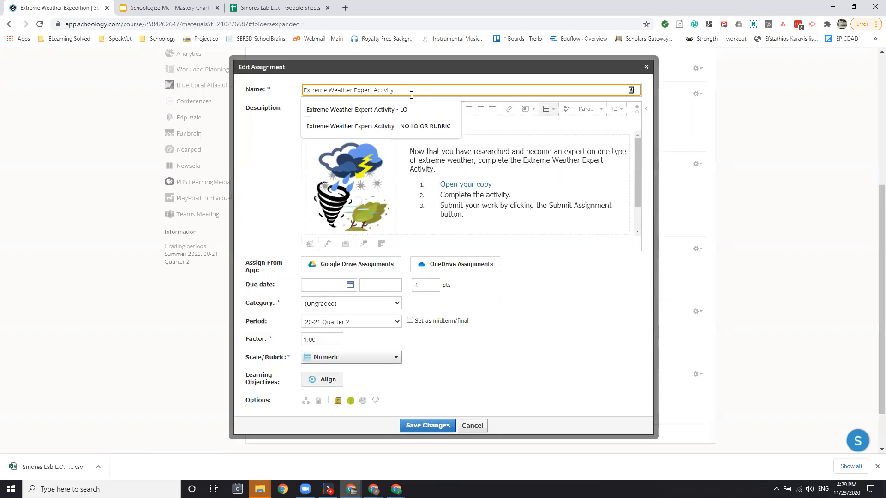
pyautogui.write('RUBRIC')
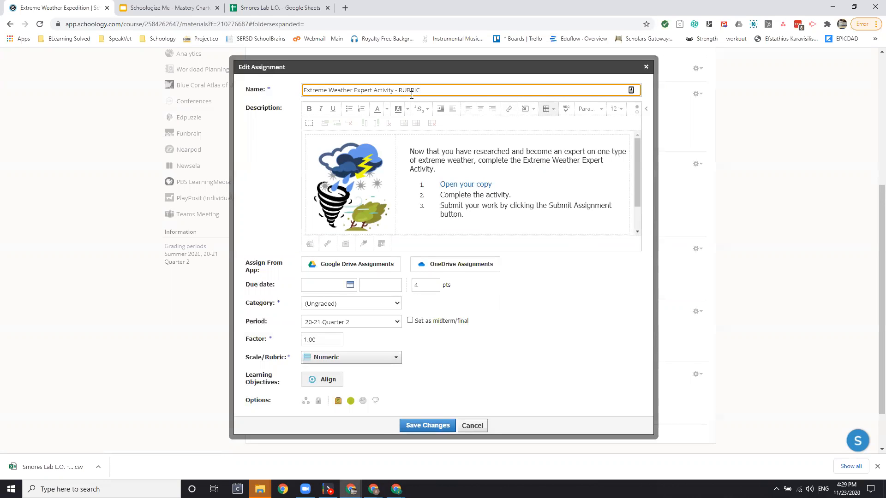
# Step: Set the RUBRIC assignment's due date to 11/25/20 at 08:20AM and its category to Professional Development
pyautogui.click(349, 285)
pyautogui.click(367, 365)
pyautogui.click(367, 285)
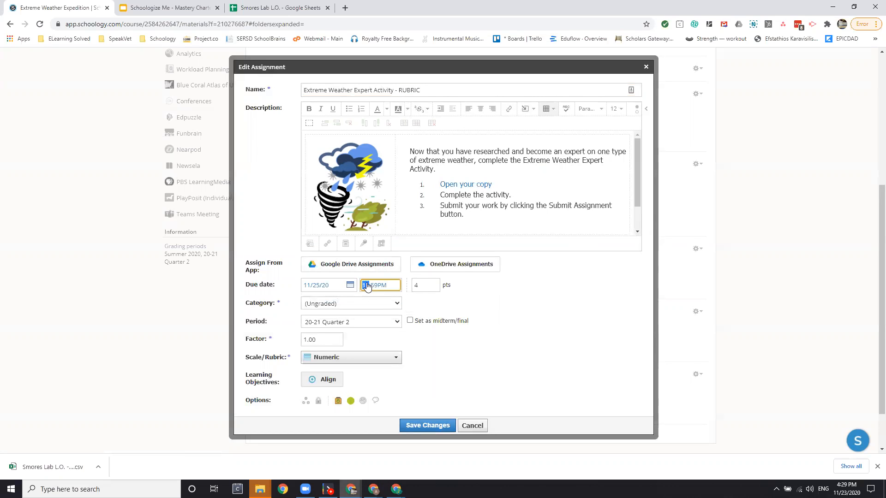
pyautogui.press('Tab')
pyautogui.click(360, 313)
pyautogui.click(353, 306)
pyautogui.click(347, 329)
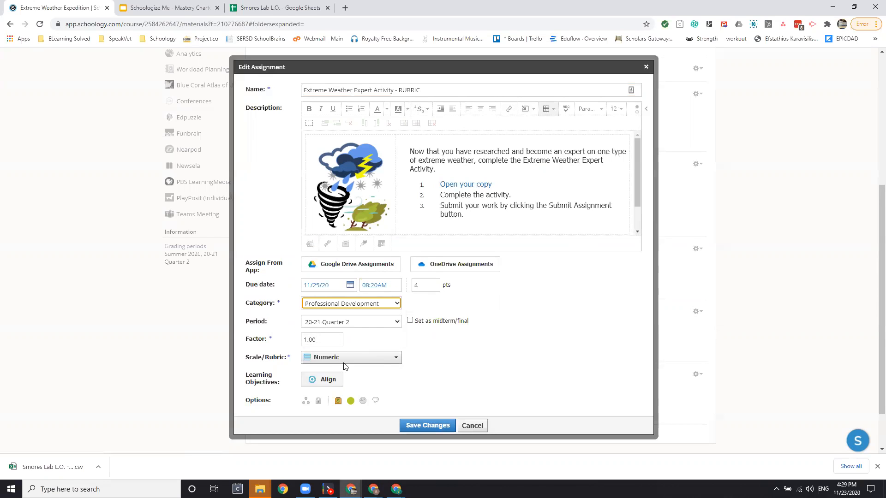
# Step: Apply the Science Rubric as the RUBRIC assignment's scale and save the changes
pyautogui.click(367, 360)
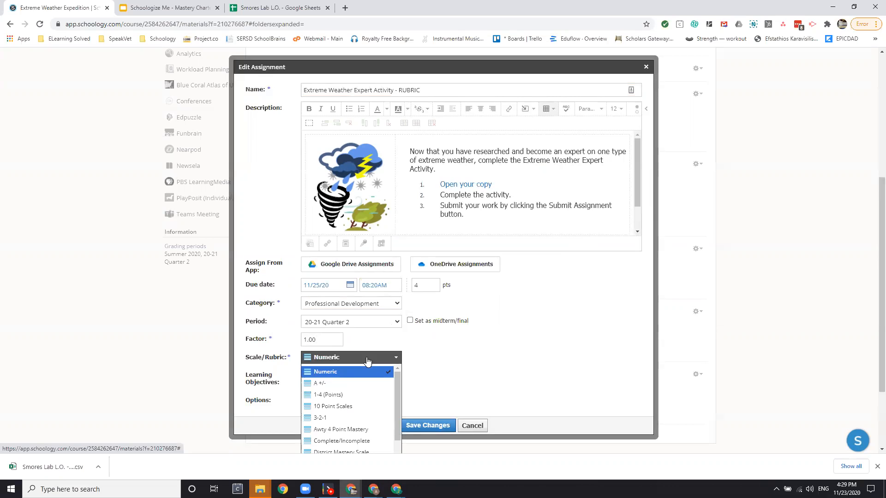
pyautogui.scroll(-2, 483, 375)
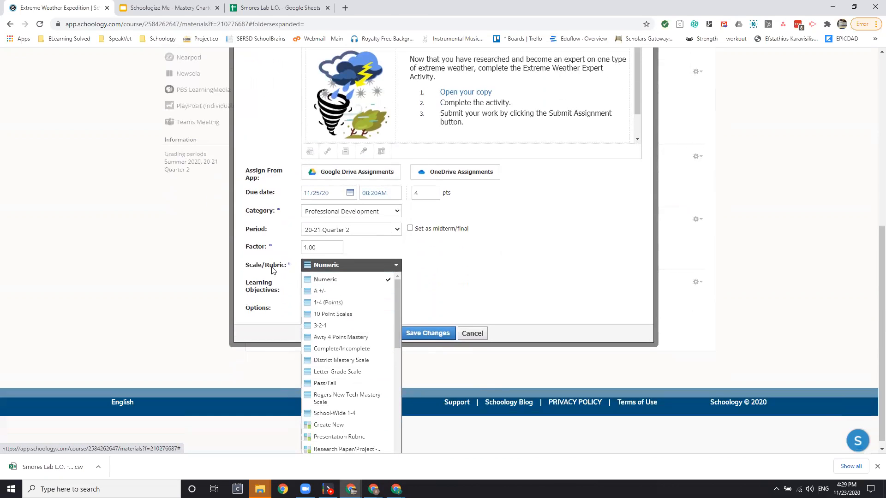
pyautogui.scroll(-2, 362, 341)
pyautogui.scroll(-6, 362, 341)
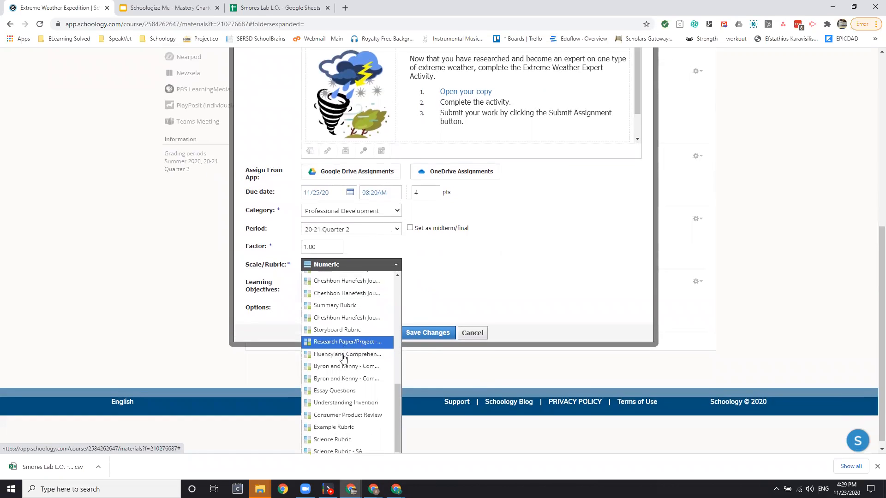
pyautogui.click(337, 432)
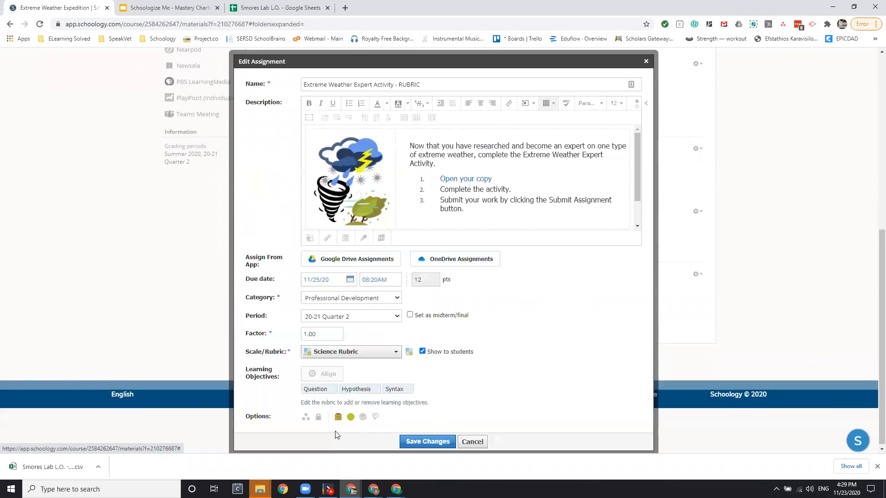
pyautogui.click(421, 443)
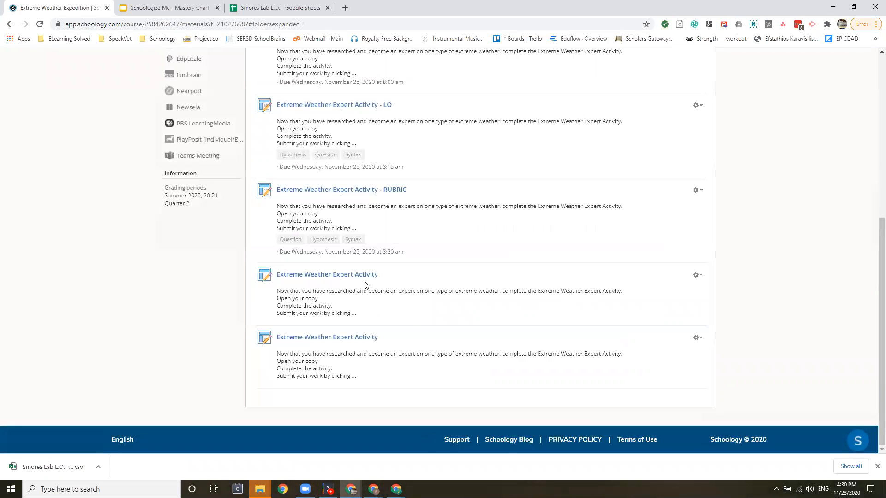
# Step: Open the next unlabelled activity copy for editing and append "- EVERYONE BUT" and the excluded student's first name to its name
pyautogui.click(697, 275)
pyautogui.click(694, 294)
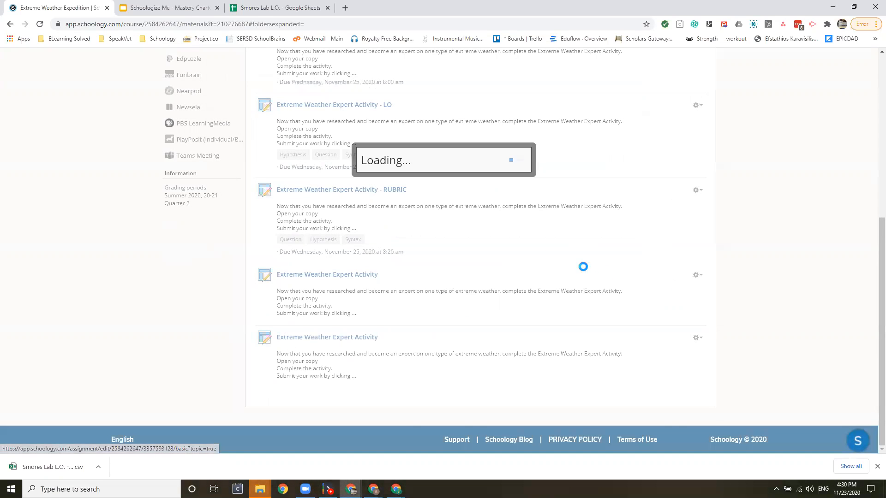
pyautogui.click(403, 87)
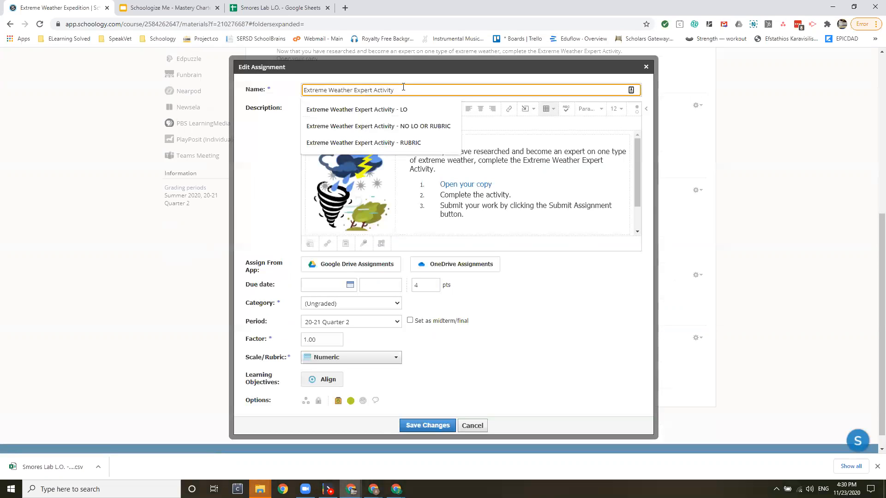
pyautogui.write('EVERYONE BUT SOPHIE')
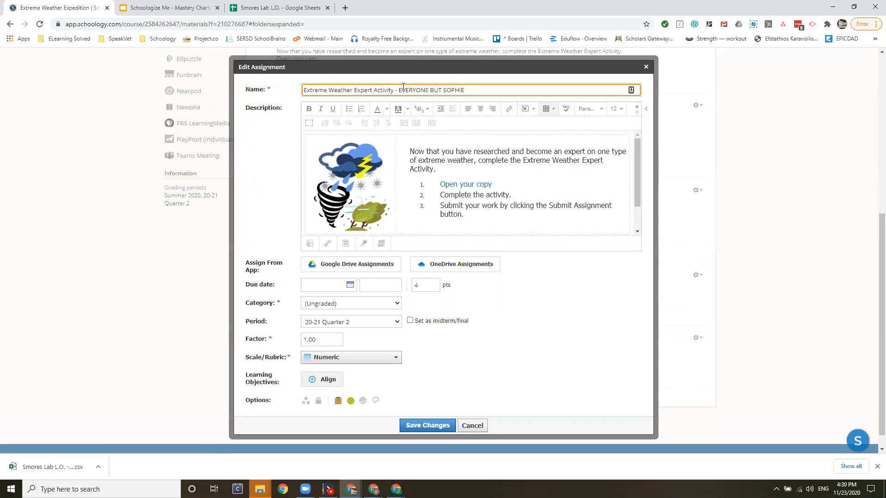
pyautogui.click(506, 370)
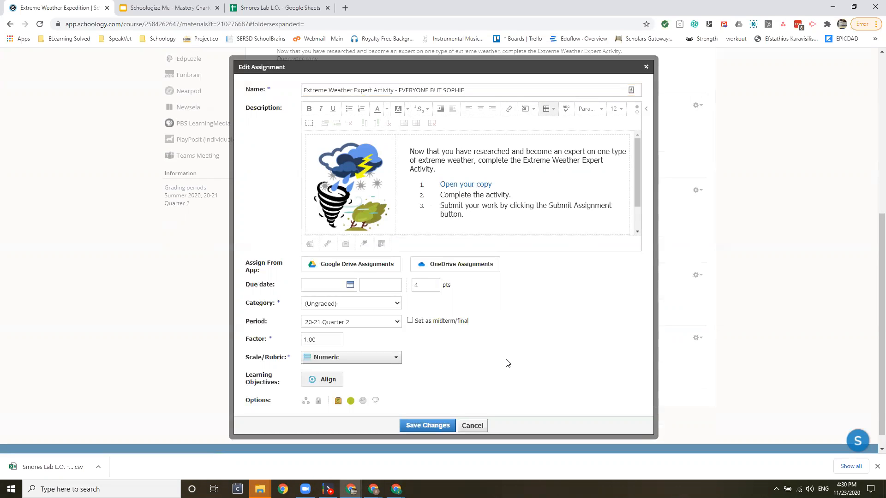
# Step: Set the EVERYONE BUT assignment's due date to 11/25/20 at 08:25AM and its category to Professional Development
pyautogui.click(350, 286)
pyautogui.click(366, 367)
pyautogui.click(367, 286)
pyautogui.press('Tab')
pyautogui.click(336, 305)
pyautogui.click(326, 328)
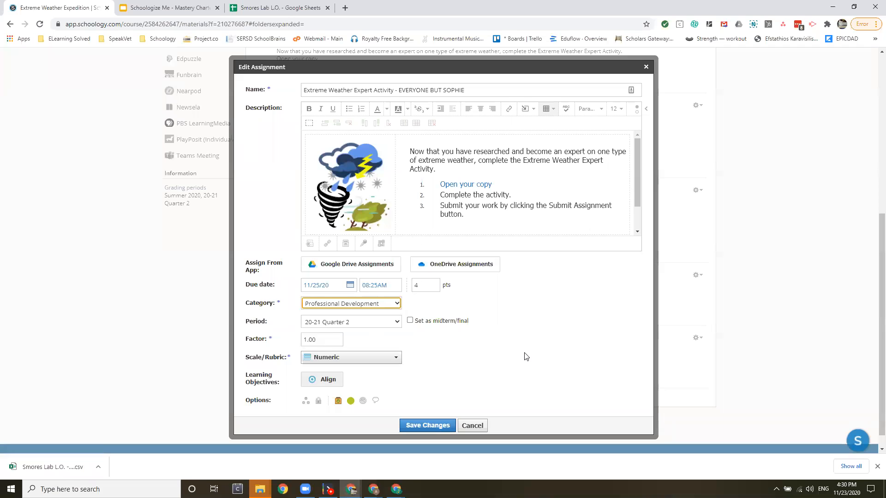
# Step: Apply the Science Rubric as the EVERYONE BUT assignment's scale and save the changes
pyautogui.scroll(-1, 525, 352)
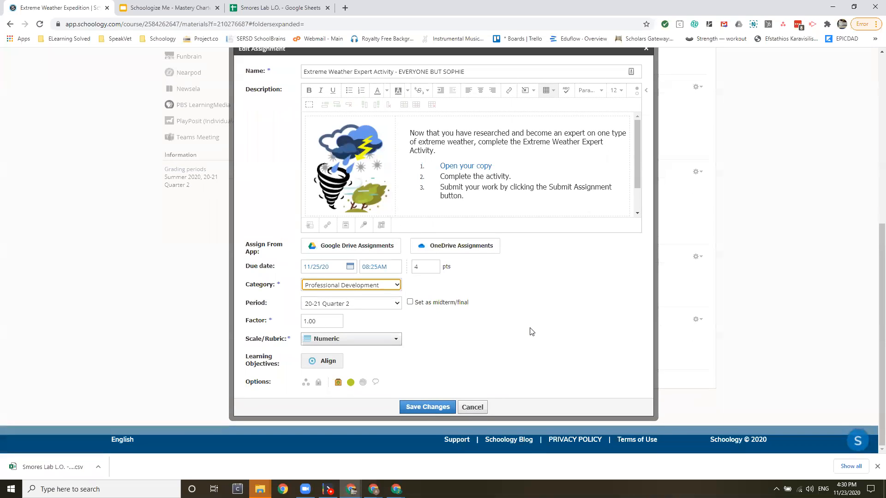
pyautogui.click(395, 341)
pyautogui.moveTo(397, 356); pyautogui.dragTo(397, 459)
pyautogui.scroll(-2, 480, 354)
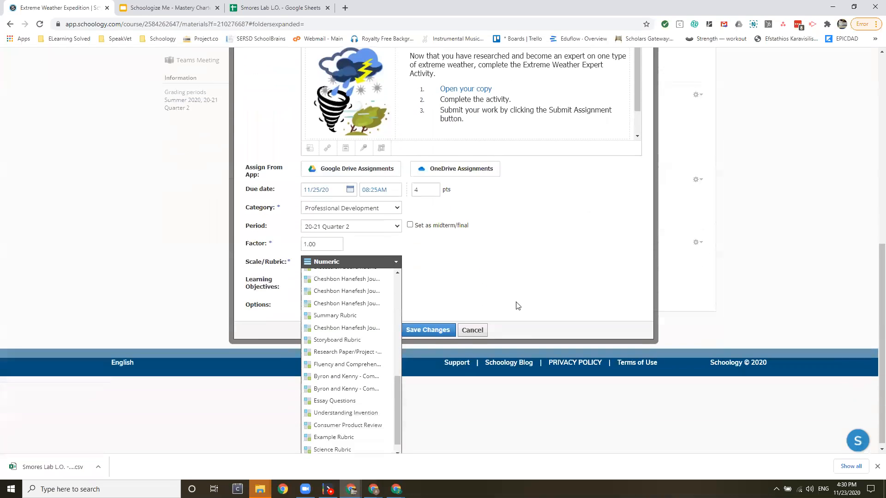
pyautogui.scroll(-1, 372, 446)
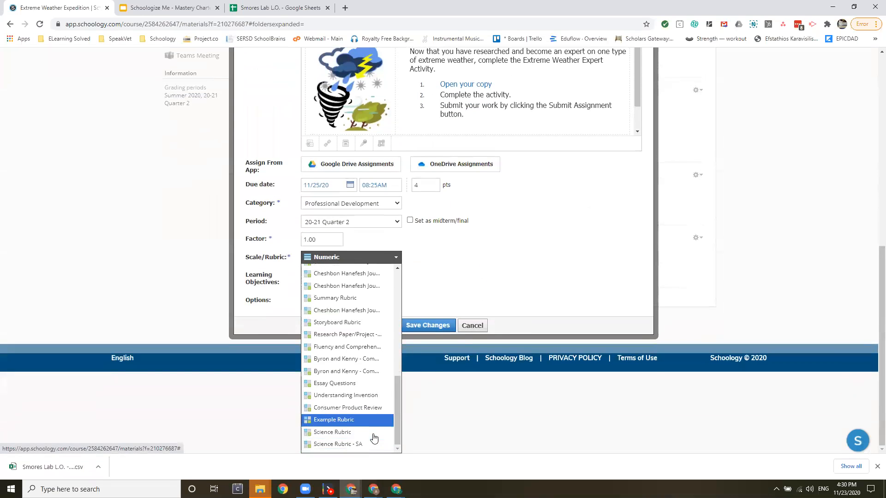
pyautogui.click(371, 433)
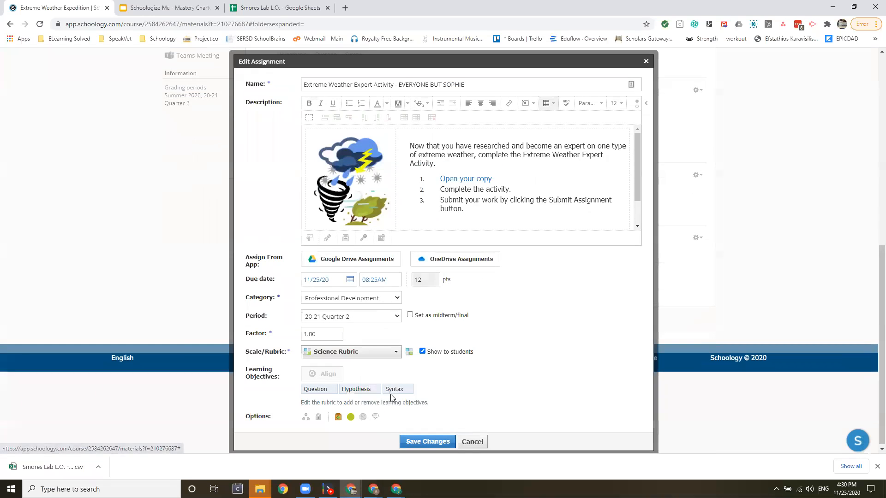
pyautogui.click(419, 442)
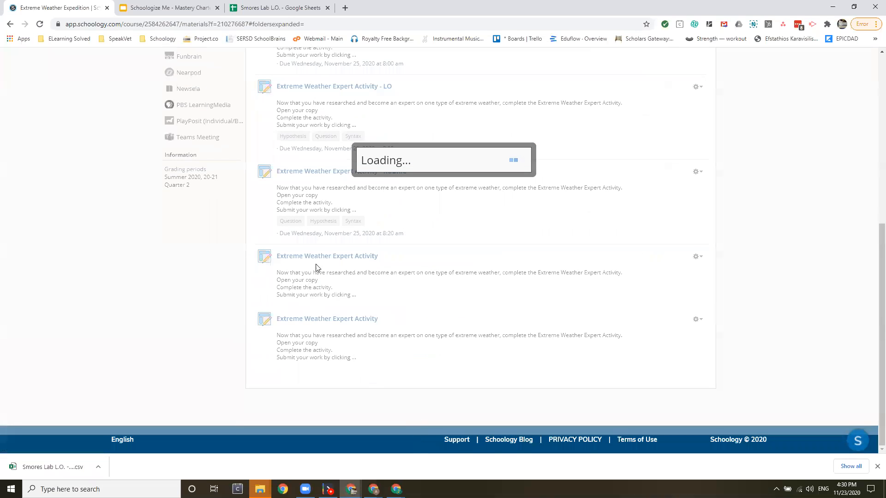
# Step: Open the course's member list, filter it to non-admin members and look through the roster
pyautogui.scroll(3, 355, 263)
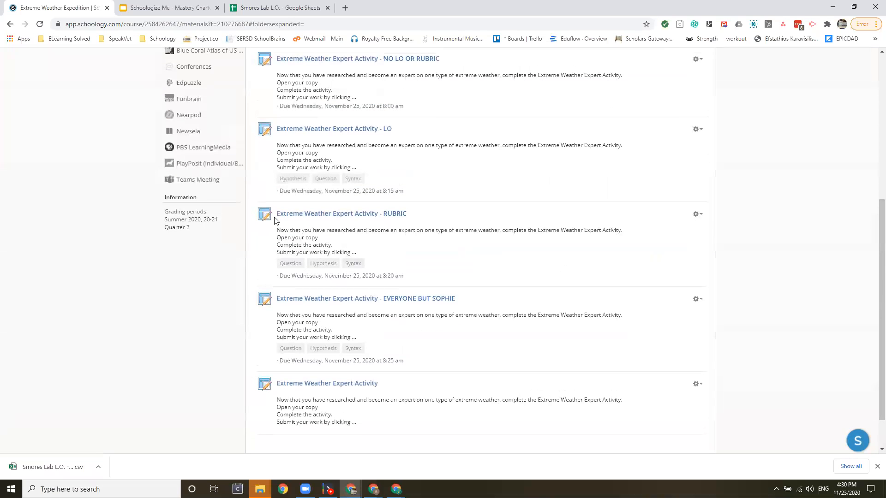
pyautogui.scroll(2, 409, 417)
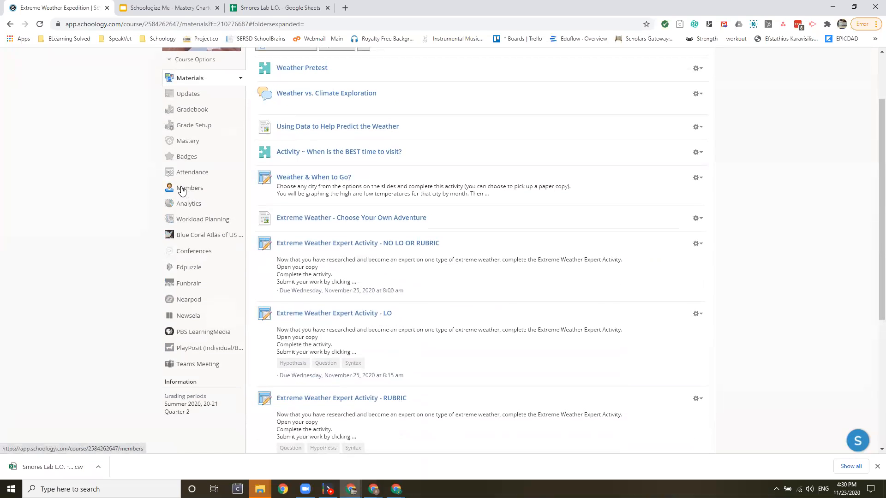
pyautogui.click(182, 190)
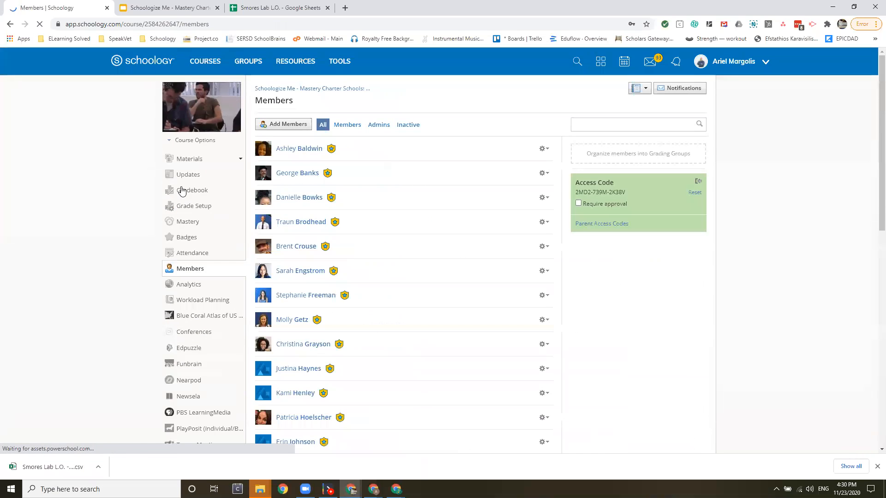
pyautogui.click(347, 125)
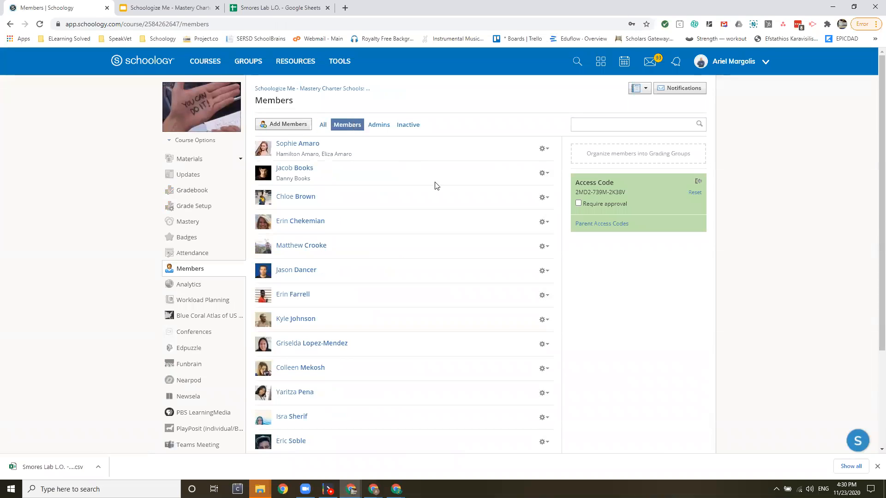
pyautogui.scroll(-5, 443, 245)
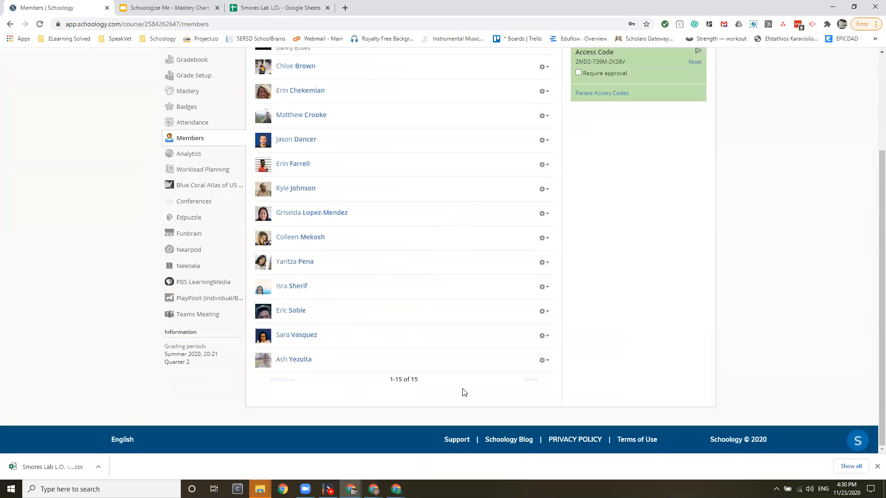
pyautogui.scroll(5, 464, 393)
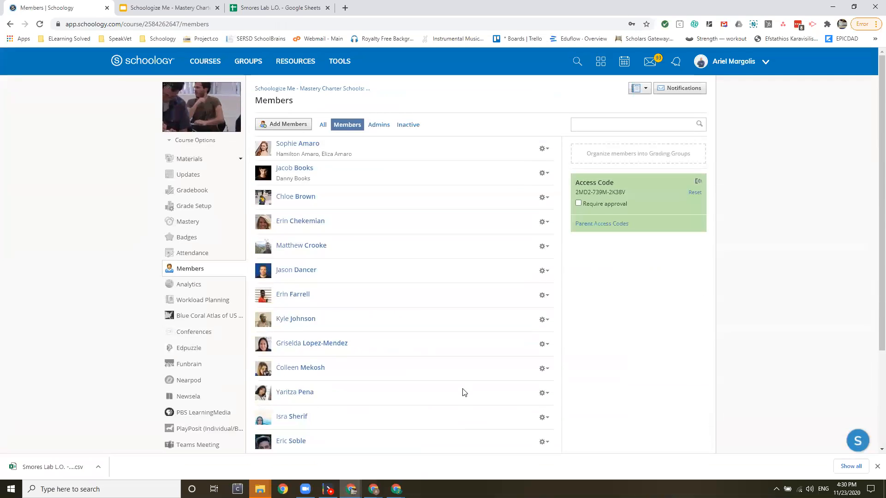
# Step: Start a new grading group and name it "EVERYONE BUT" followed by the excluded student's first name in capitals
pyautogui.click(654, 155)
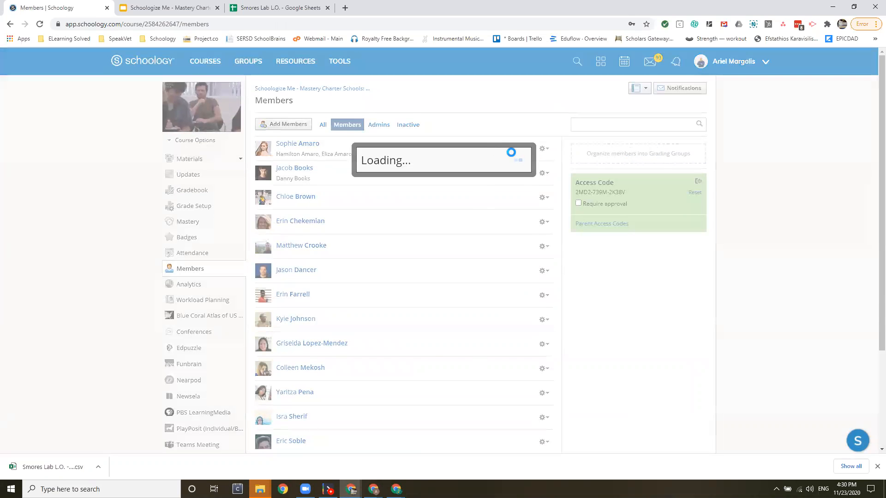
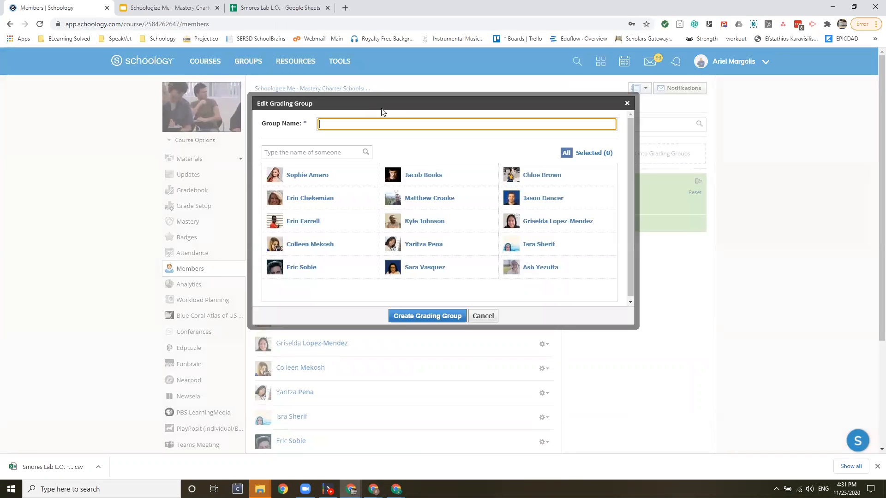
pyautogui.write('E')
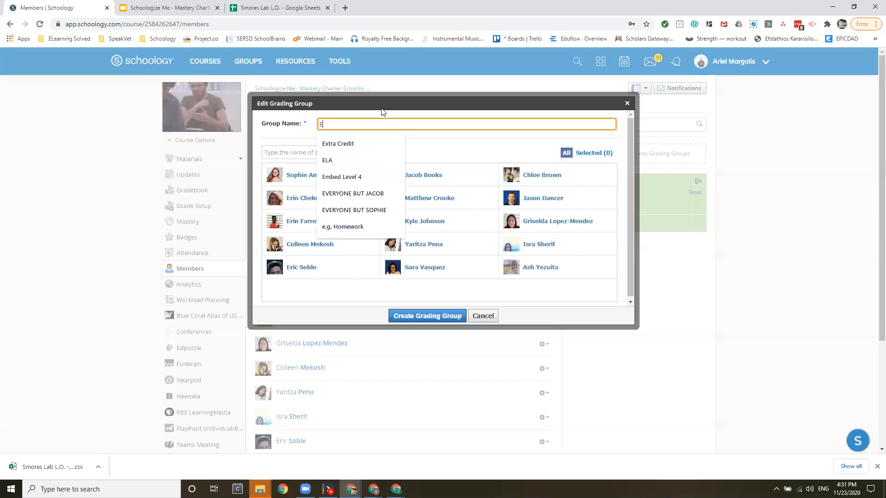
pyautogui.write('V')
pyautogui.press('BackSpace')
pyautogui.press('BackSpace')
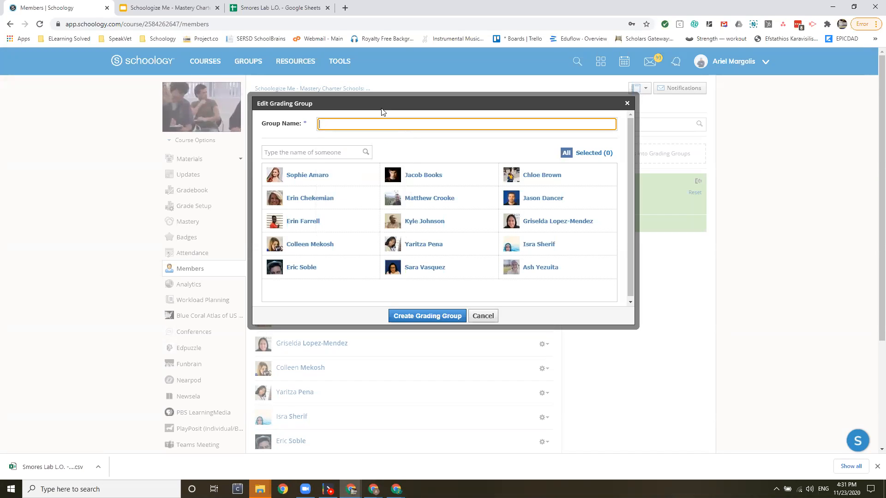
pyautogui.write('EVERY')
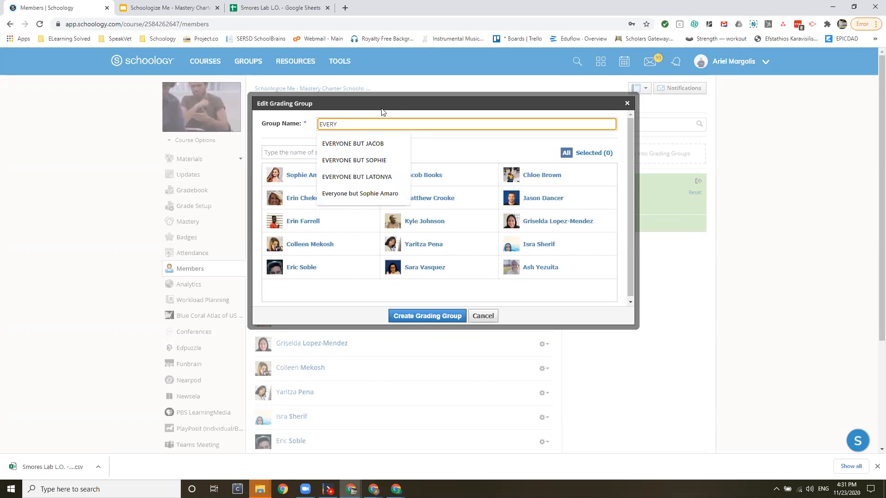
pyautogui.write('ONE BUT SOPHIE')
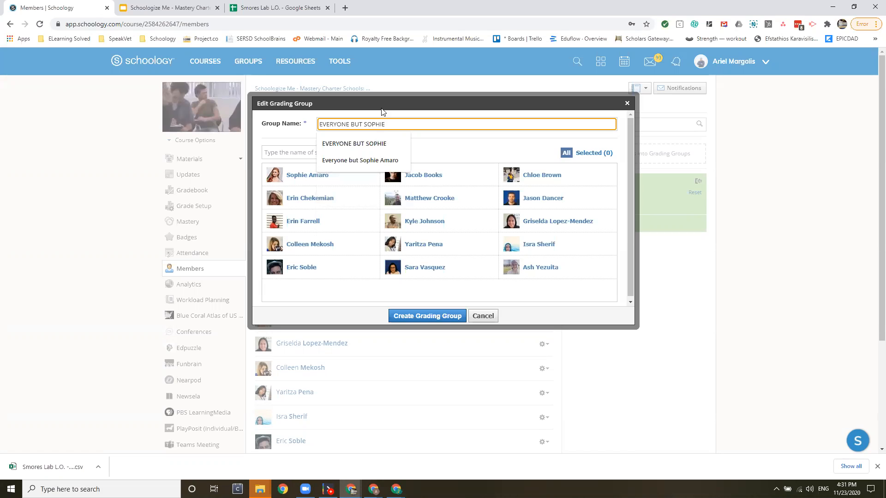
pyautogui.click(369, 141)
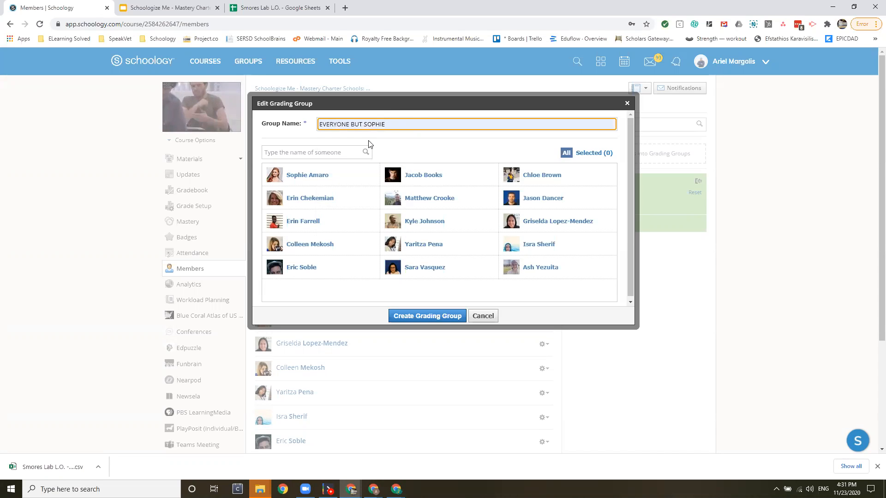
# Step: Add every listed student except the excluded one to the EVERYONE BUT grading group and create the group
pyautogui.click(449, 182)
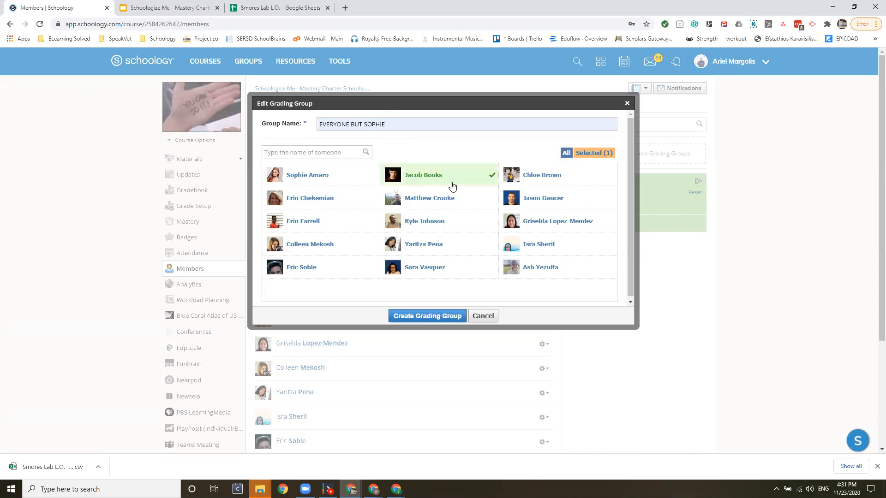
pyautogui.click(536, 180)
pyautogui.click(526, 201)
pyautogui.click(446, 206)
pyautogui.click(309, 203)
pyautogui.click(307, 223)
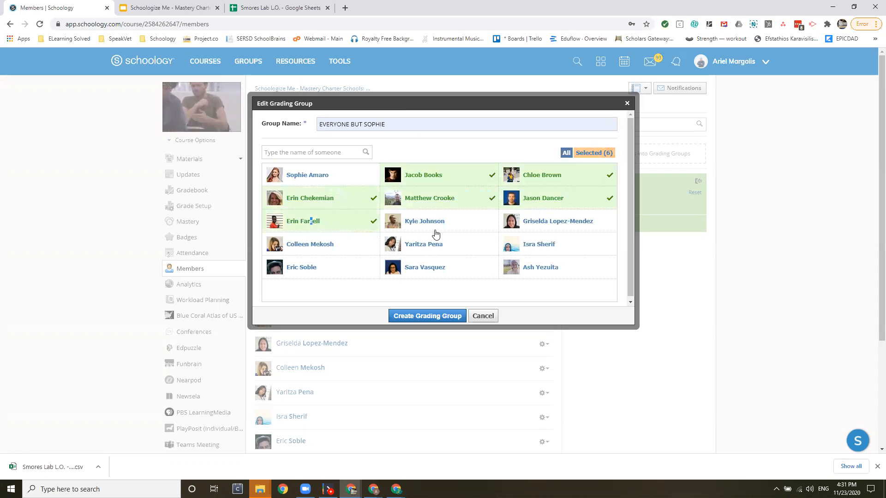
pyautogui.click(435, 227)
pyautogui.click(528, 230)
pyautogui.click(531, 250)
pyautogui.click(414, 251)
pyautogui.click(334, 255)
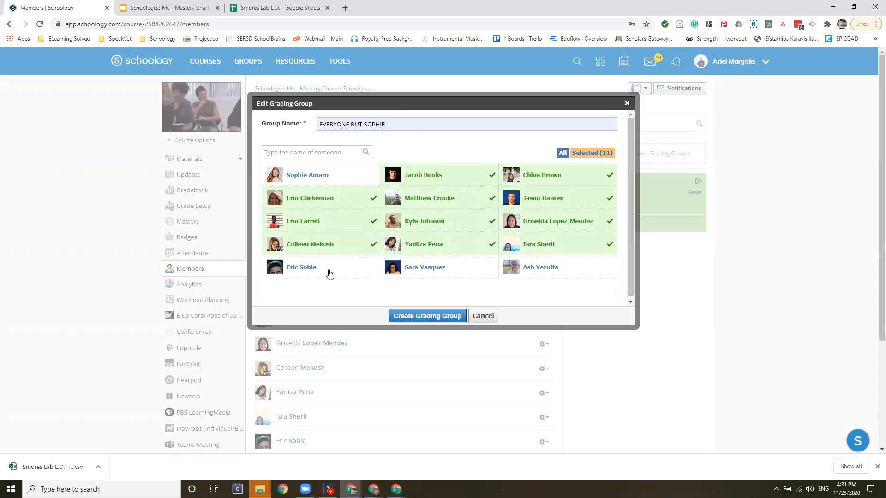
pyautogui.click(332, 274)
pyautogui.click(437, 272)
pyautogui.click(540, 268)
pyautogui.click(443, 316)
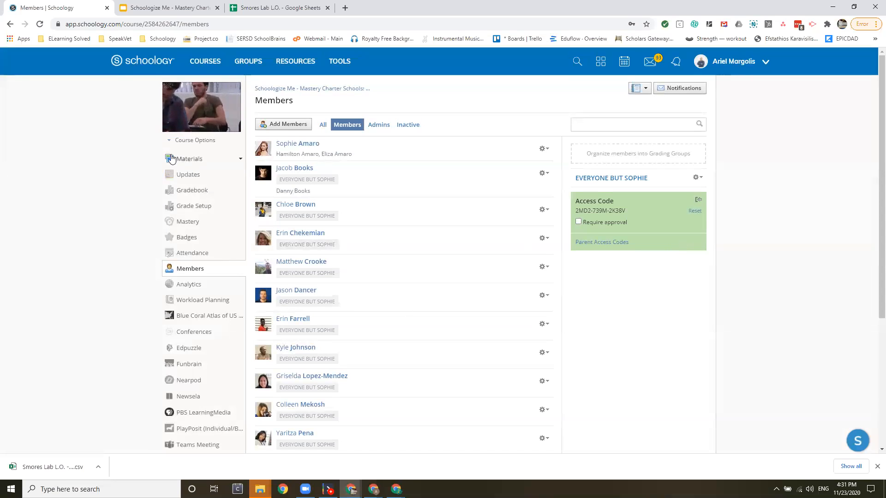
# Step: Open the Extreme Weather Expedition folder from the K-3 examples under Items to Explore by Grade Level in the course materials
pyautogui.click(186, 159)
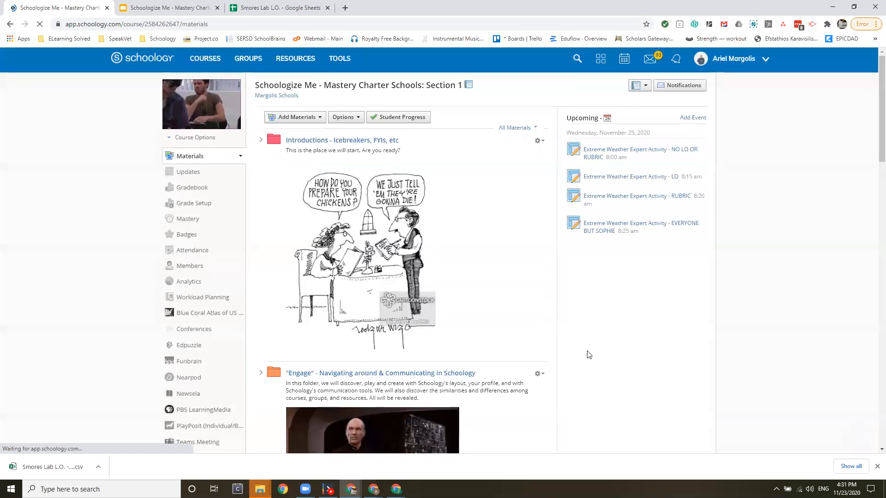
pyautogui.scroll(-20, 459, 341)
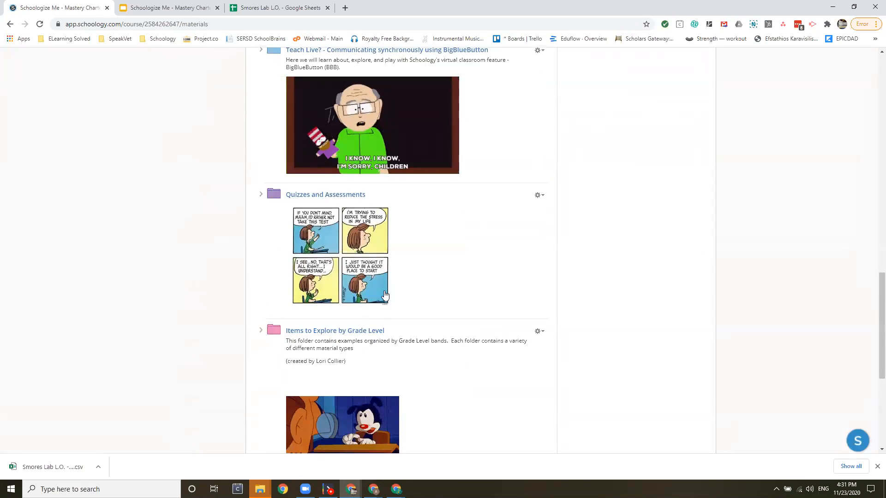
pyautogui.scroll(-3, 458, 341)
pyautogui.scroll(5, 273, 169)
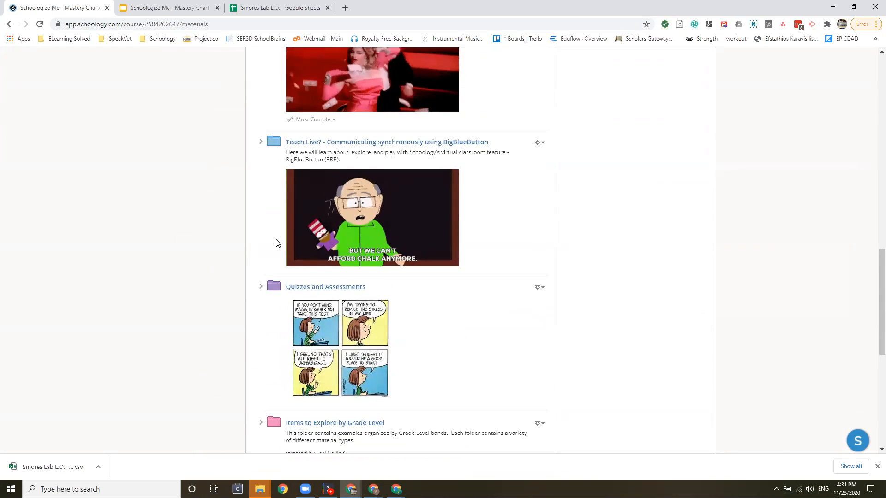
pyautogui.scroll(-4, 277, 244)
pyautogui.click(261, 238)
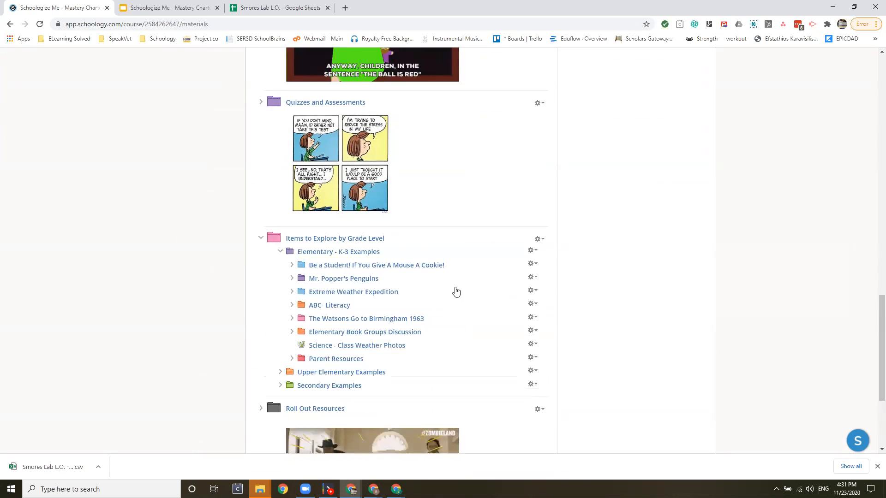
pyautogui.click(346, 293)
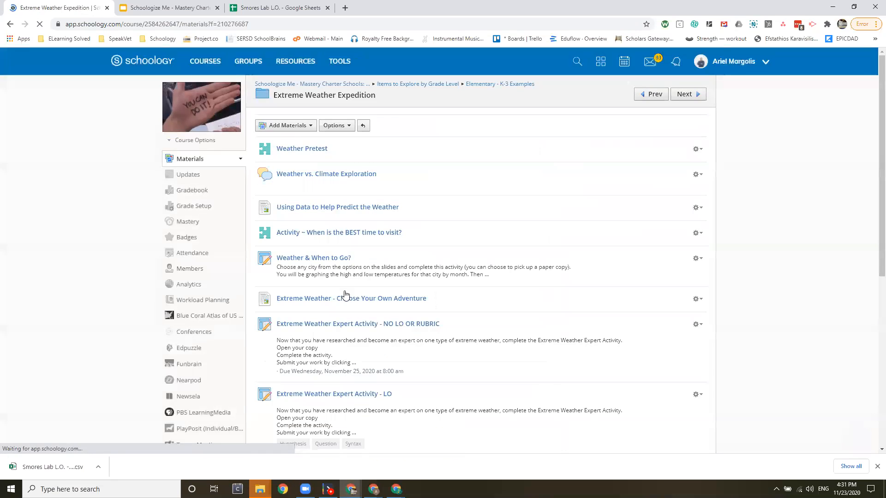
# Step: Assign the EVERYONE BUT copy of Extreme Weather Expert Activity individually to the matching EVERYONE BUT grading group and save the changes
pyautogui.scroll(-3, 374, 289)
pyautogui.scroll(-3, 377, 287)
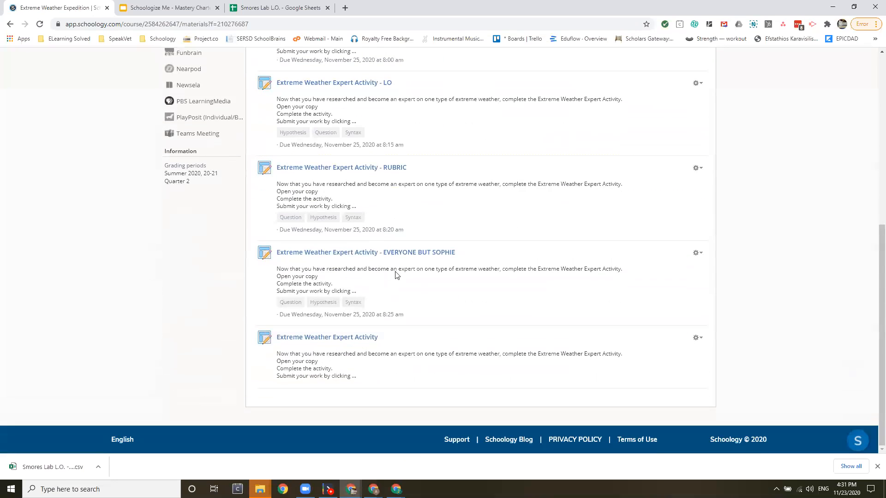
pyautogui.click(696, 253)
pyautogui.click(693, 271)
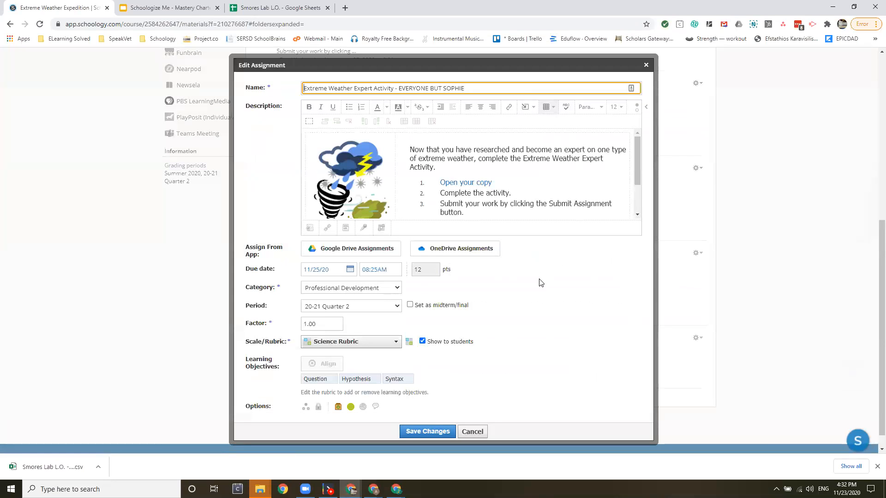
pyautogui.scroll(-1, 539, 281)
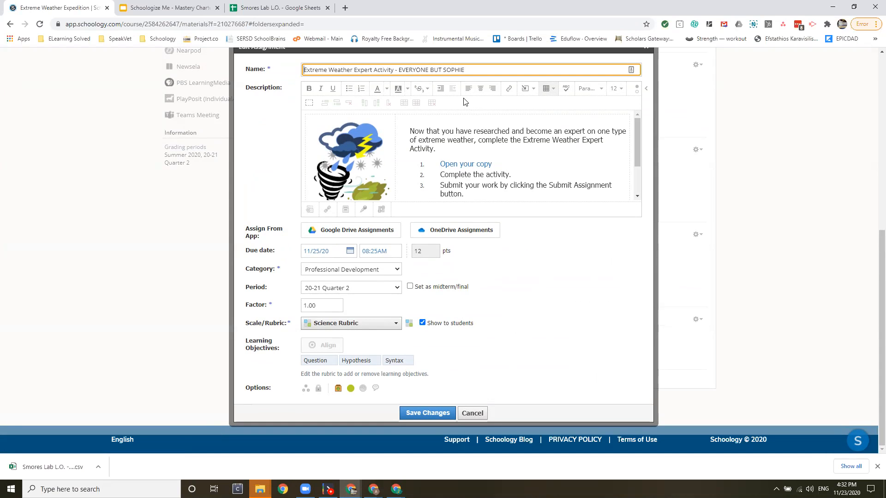
pyautogui.click(306, 389)
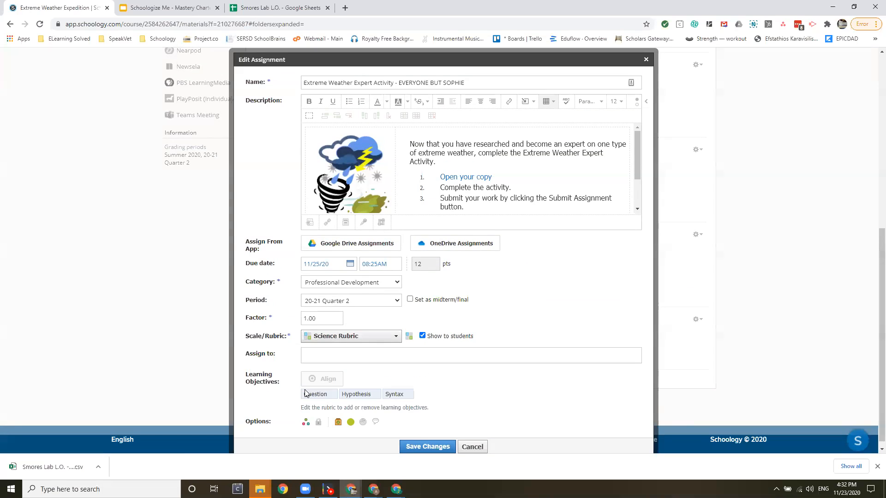
pyautogui.click(321, 356)
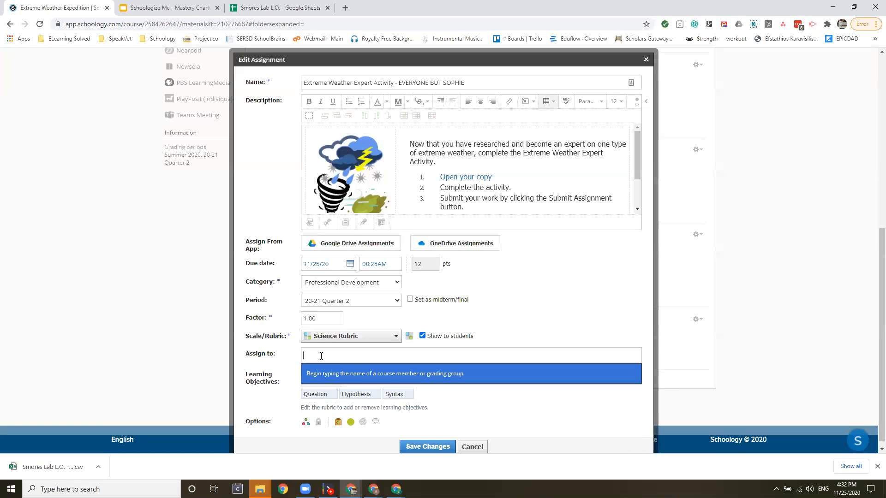
pyautogui.write('EVERYONE BUT SOPHIE')
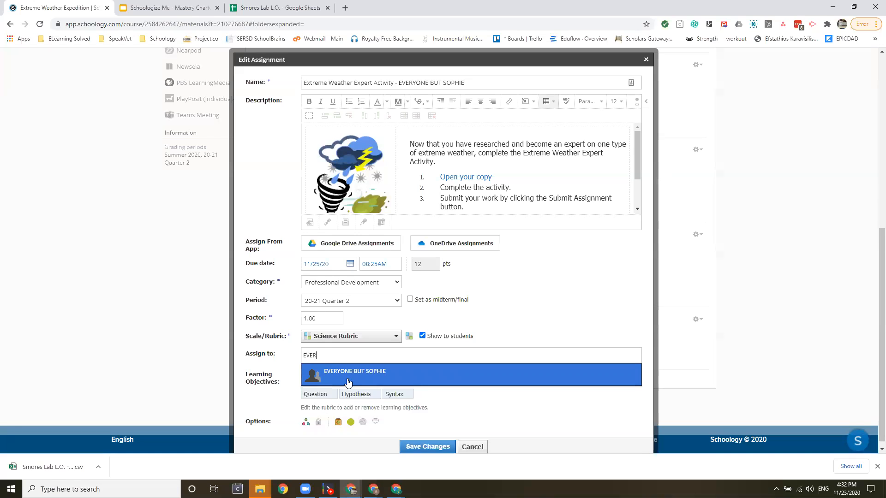
pyautogui.click(343, 381)
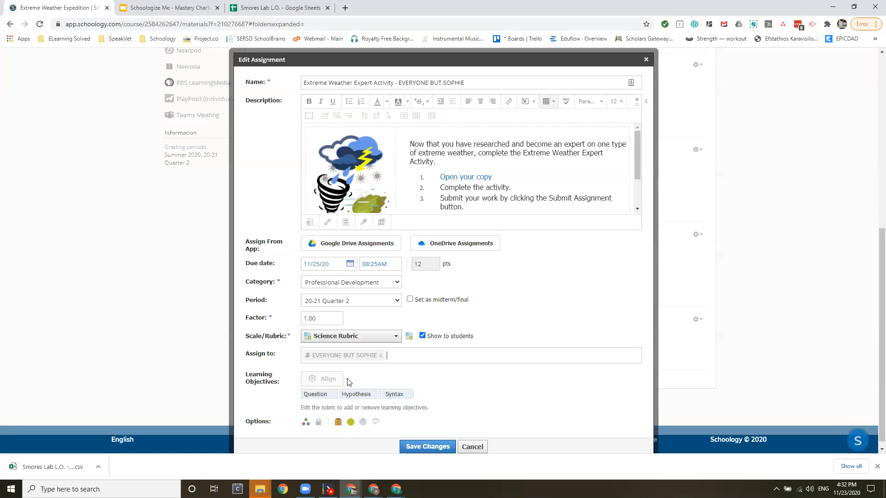
pyautogui.click(421, 448)
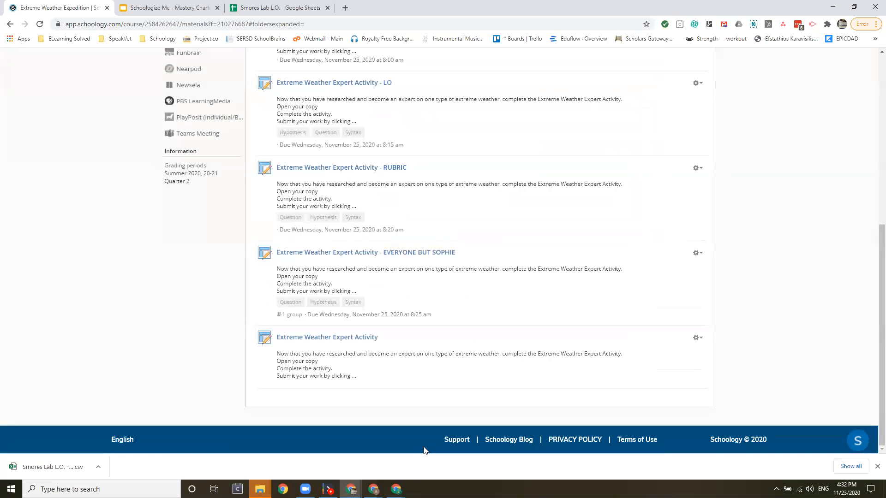
# Step: Append "- ONLY" and the excluded student's first name in capitals to the unsuffixed Extreme Weather Expert Activity's name, and set its points to 5
pyautogui.click(696, 338)
pyautogui.click(691, 351)
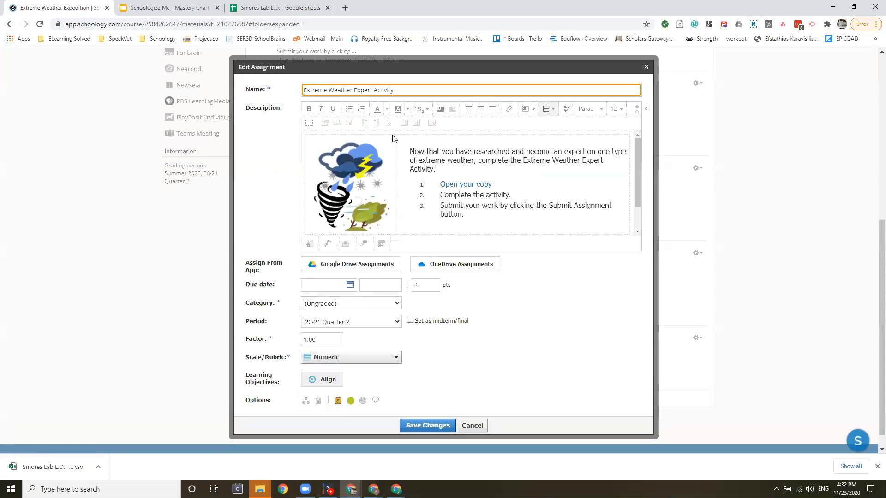
pyautogui.click(398, 90)
pyautogui.write('- only')
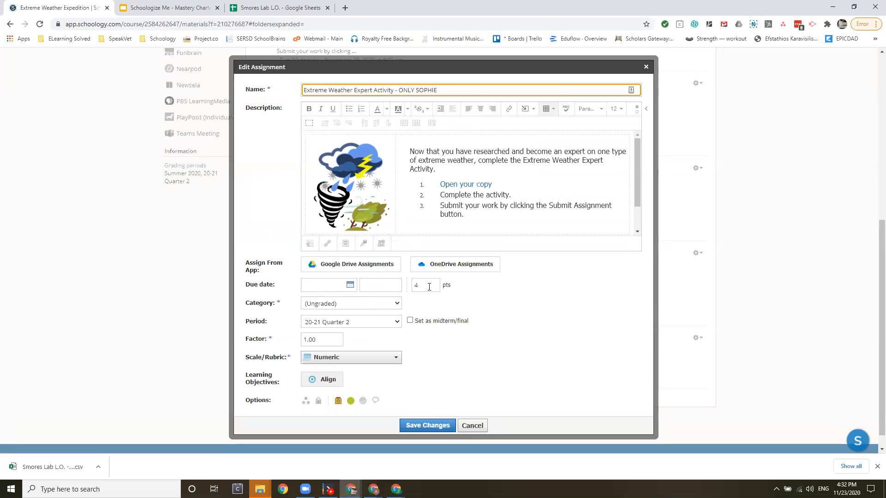
pyautogui.moveTo(430, 287); pyautogui.dragTo(415, 287)
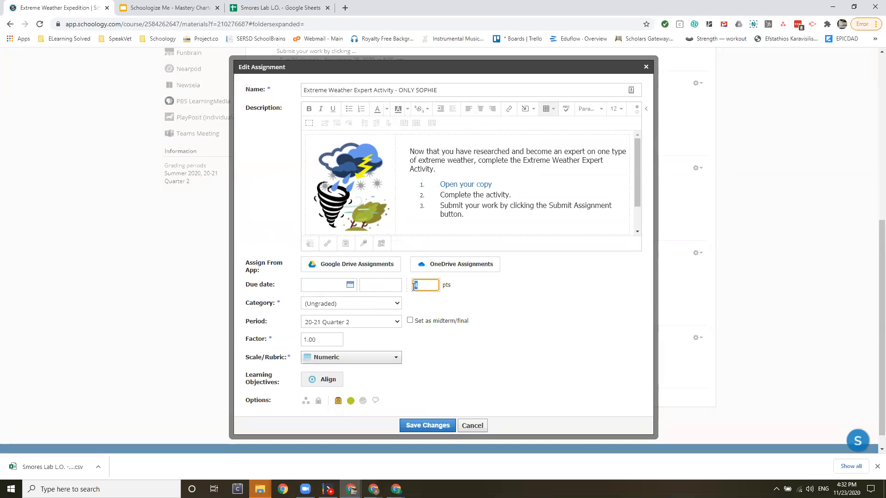
pyautogui.write('5')
# Step: Change the second instruction in the ONLY assignment's description to read "Complete the 1ST HALF OF THE activity."
pyautogui.click(512, 162)
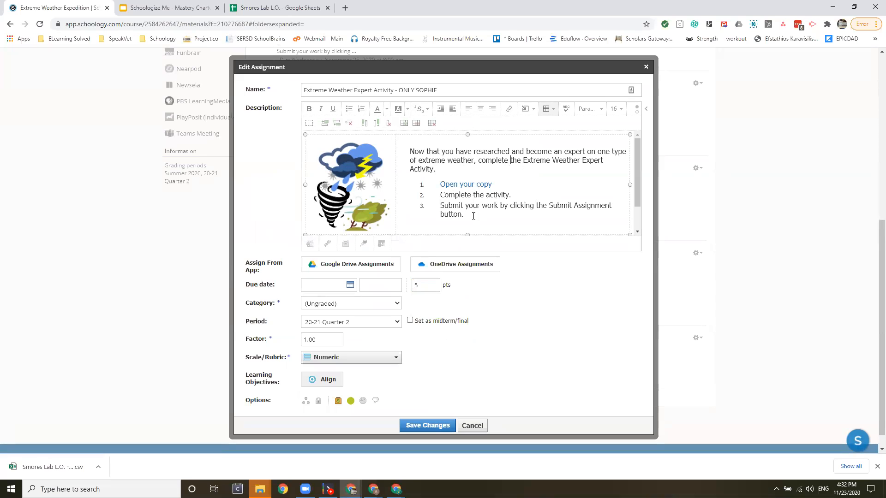
pyautogui.scroll(-1, 589, 175)
pyautogui.scroll(1, 480, 174)
pyautogui.click(483, 195)
pyautogui.write('1 ')
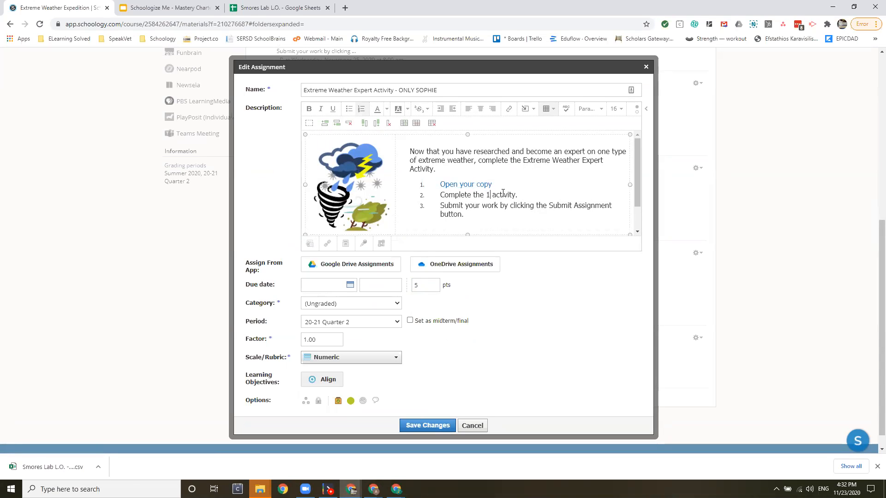
pyautogui.write('ST')
pyautogui.press('BackSpace')
pyautogui.press('BackSpace')
pyautogui.write('ST HALF')
pyautogui.press('BackSpace')
pyautogui.press('BackSpace')
pyautogui.write('LF OF THE')
# Step: Set the ONLY assignment's due date to 11/25/20 at 08:25AM and its category to Professional Development
pyautogui.click(350, 284)
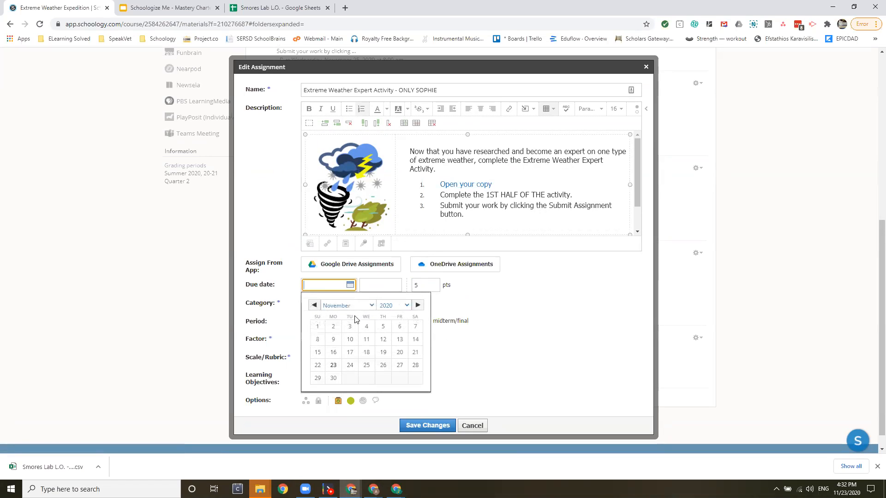
pyautogui.click(366, 366)
pyautogui.click(366, 286)
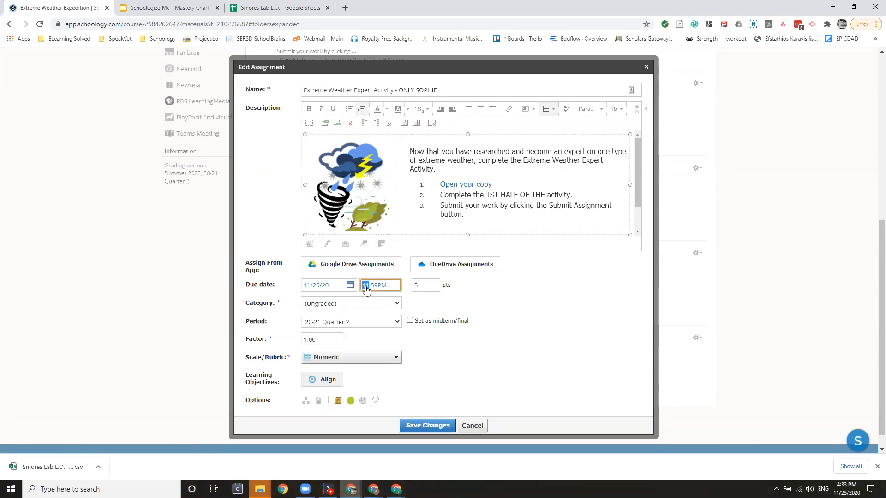
pyautogui.press('Tab')
pyautogui.doubleClick(606, 313)
pyautogui.click(390, 304)
pyautogui.click(372, 330)
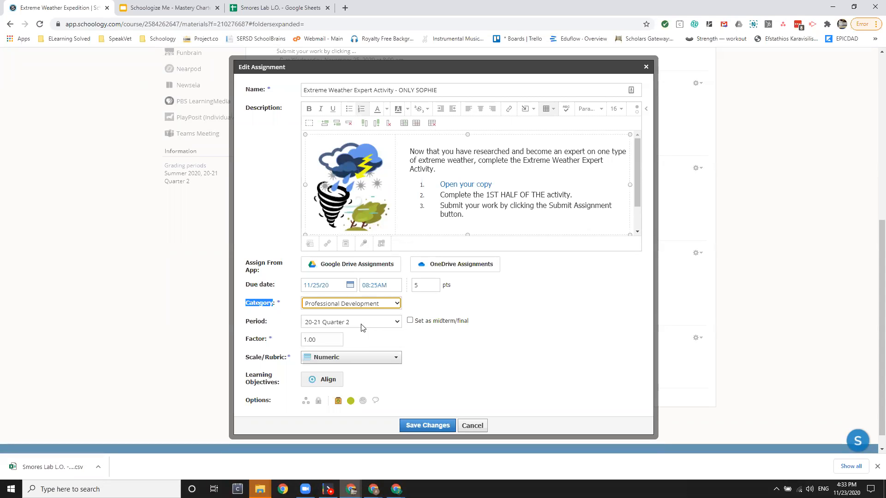
# Step: Apply the Science Rubric - SA as the ONLY assignment's scale
pyautogui.scroll(-1, 442, 359)
pyautogui.click(386, 340)
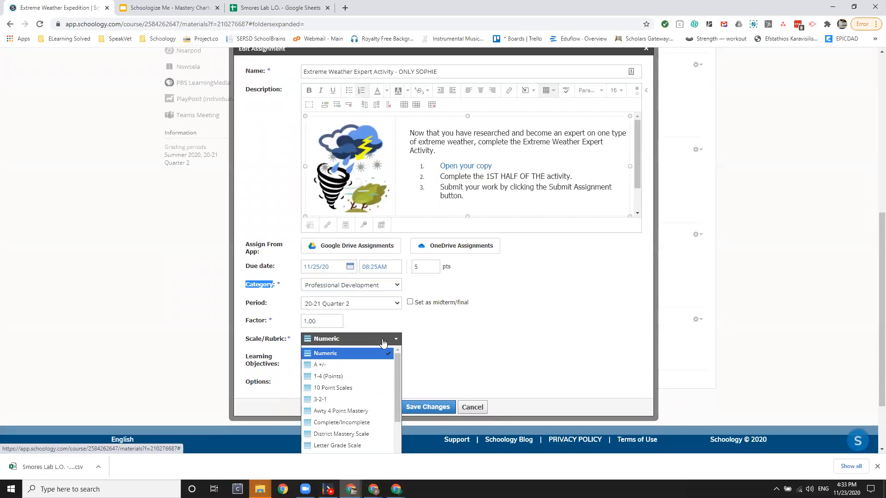
pyautogui.scroll(-5, 398, 377)
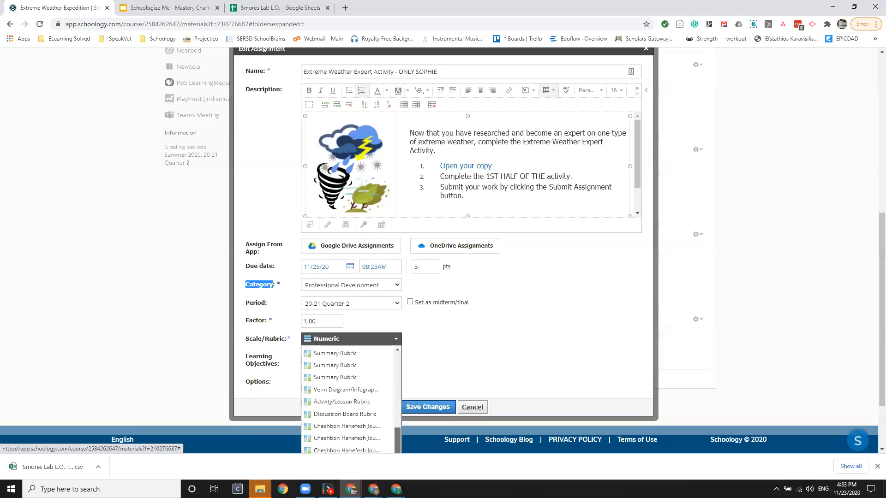
pyautogui.scroll(-2, 504, 325)
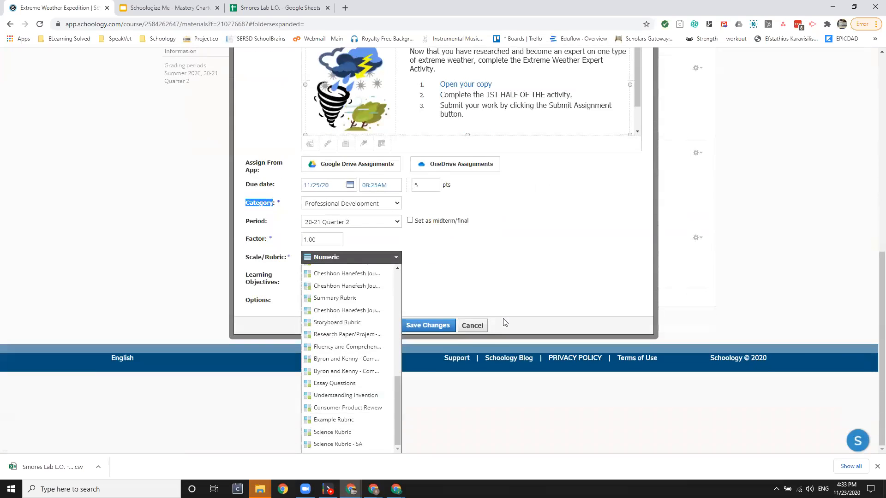
pyautogui.click(359, 444)
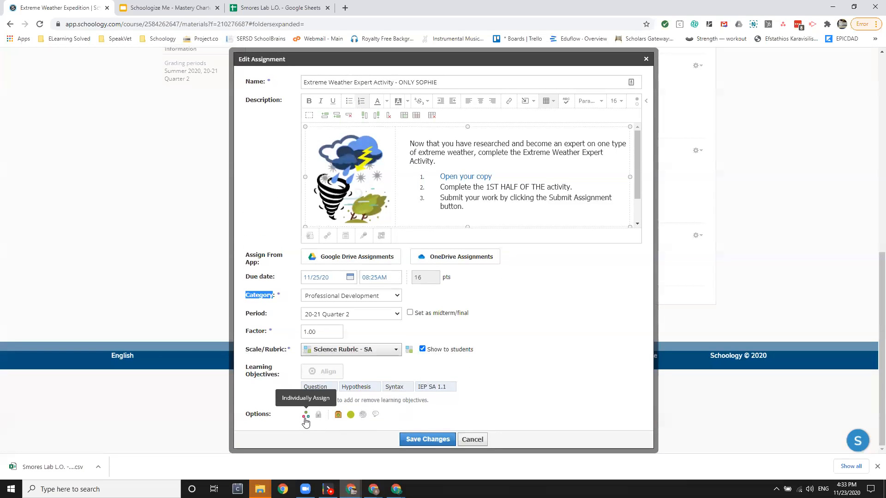
# Step: Assign the ONLY assignment individually to the student left out of the grading group and save the changes
pyautogui.click(306, 412)
pyautogui.click(312, 367)
pyautogui.write('s')
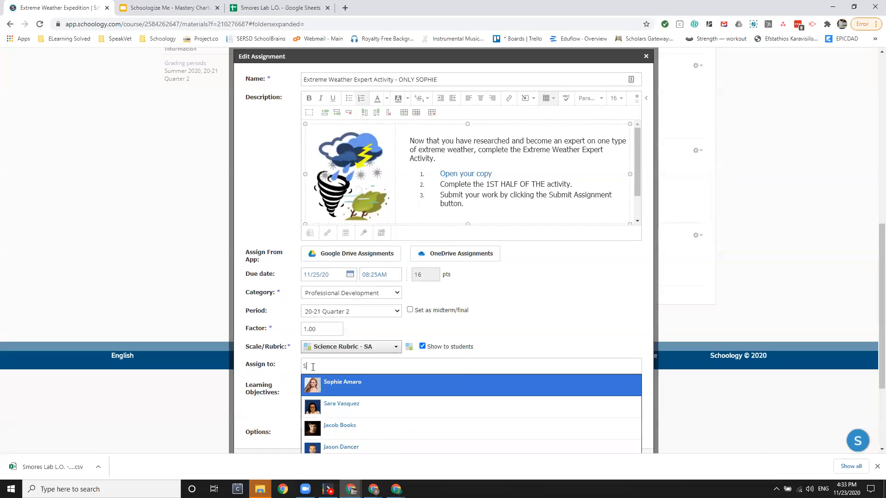
pyautogui.click(333, 389)
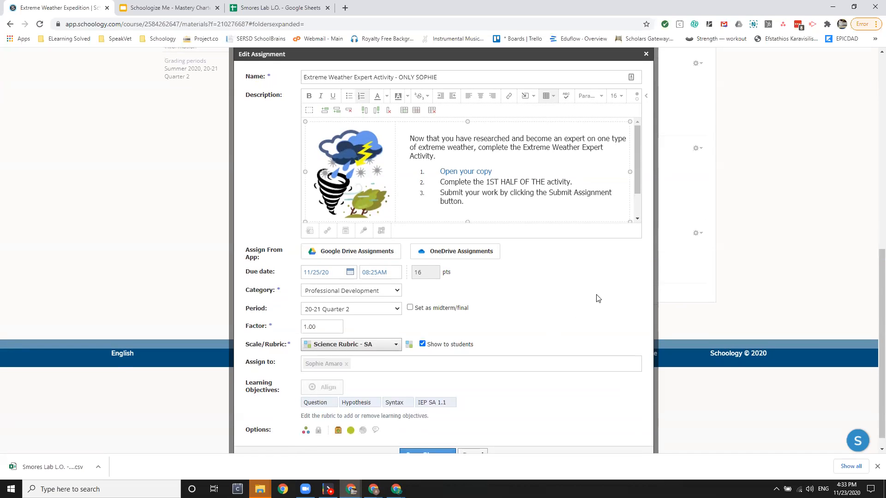
pyautogui.scroll(-1, 595, 300)
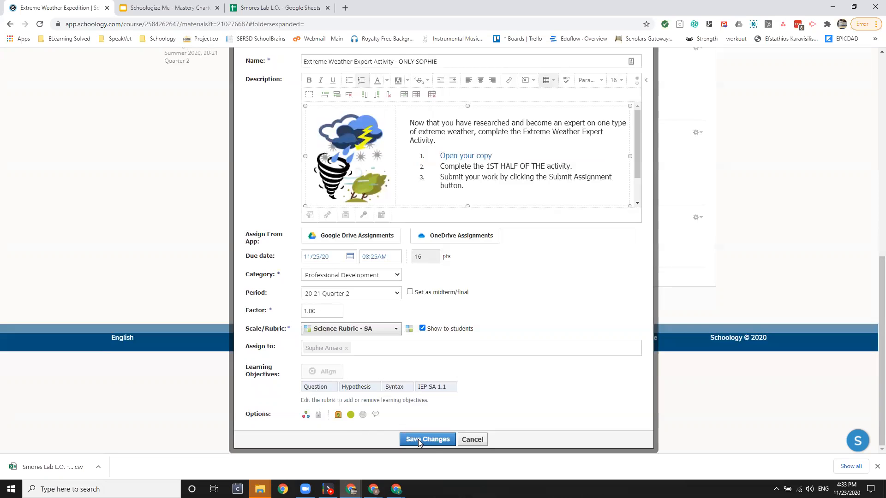
pyautogui.click(434, 443)
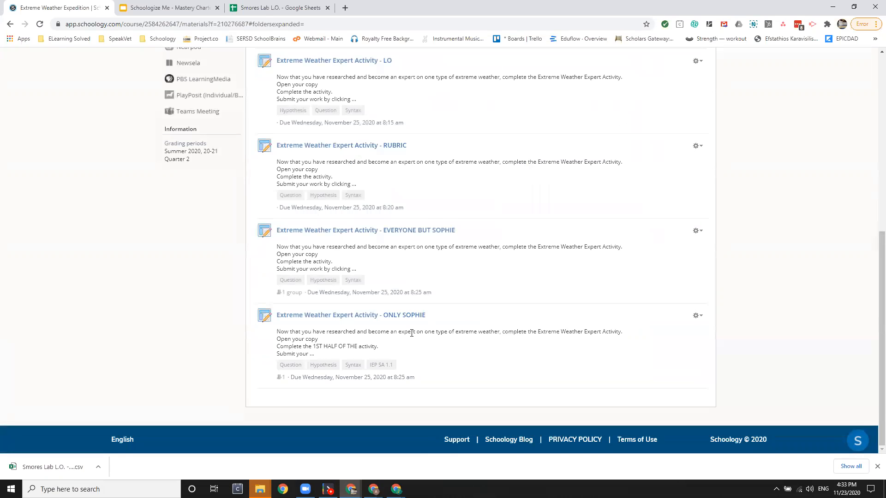
pyautogui.scroll(3, 412, 333)
pyautogui.scroll(2, 413, 335)
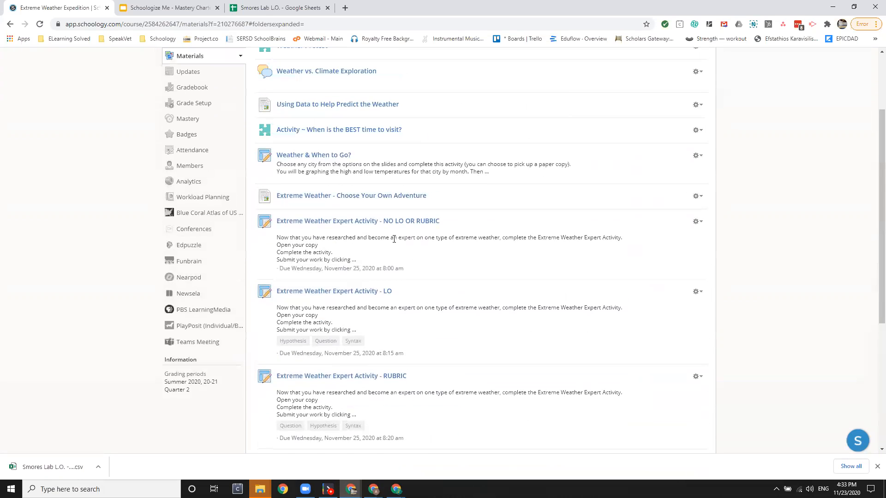
pyautogui.scroll(-5, 394, 239)
pyautogui.scroll(7, 438, 333)
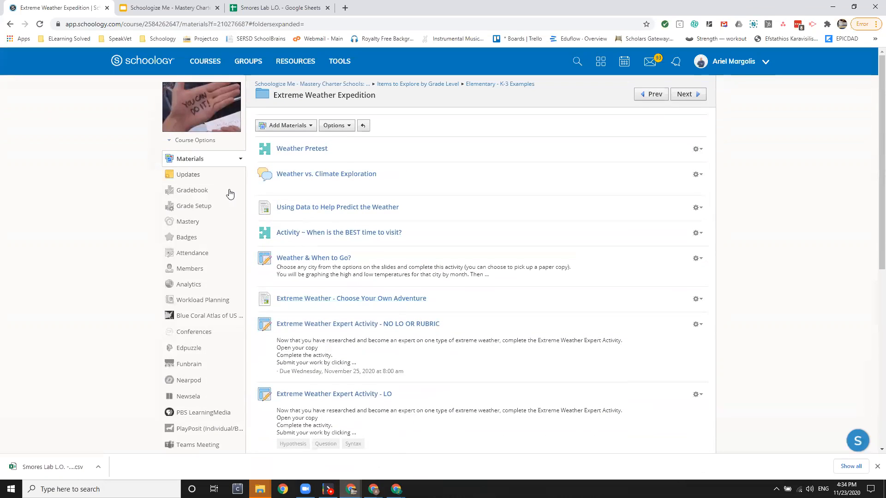
# Step: Open the gradebook and check the NO LO OR RUBRIC and LO assignment columns for direct point entry
pyautogui.click(192, 192)
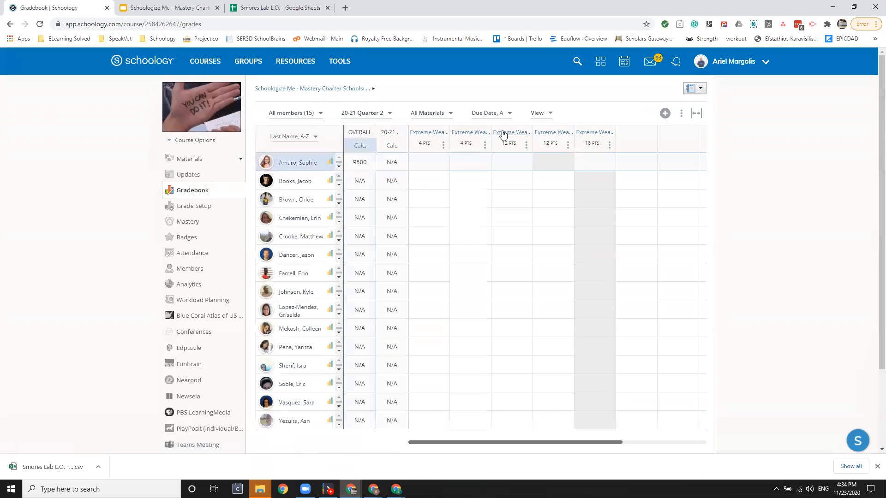
pyautogui.moveTo(435, 138)
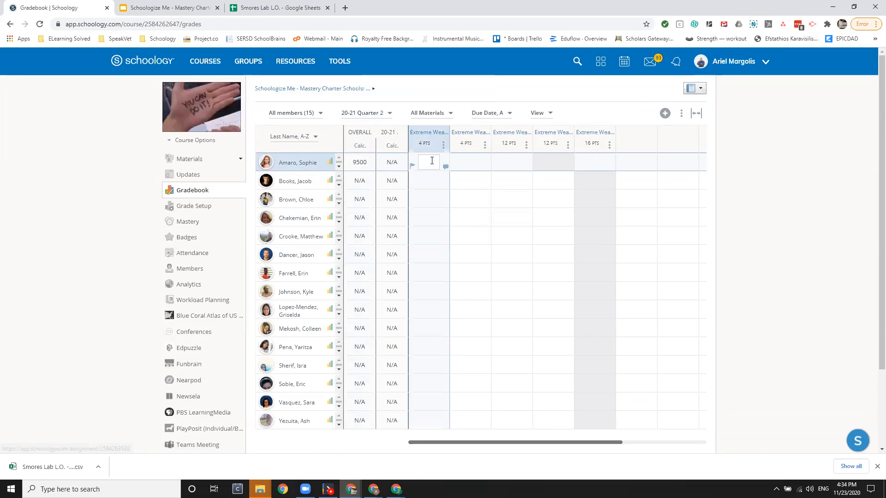
pyautogui.click(432, 180)
pyautogui.click(426, 201)
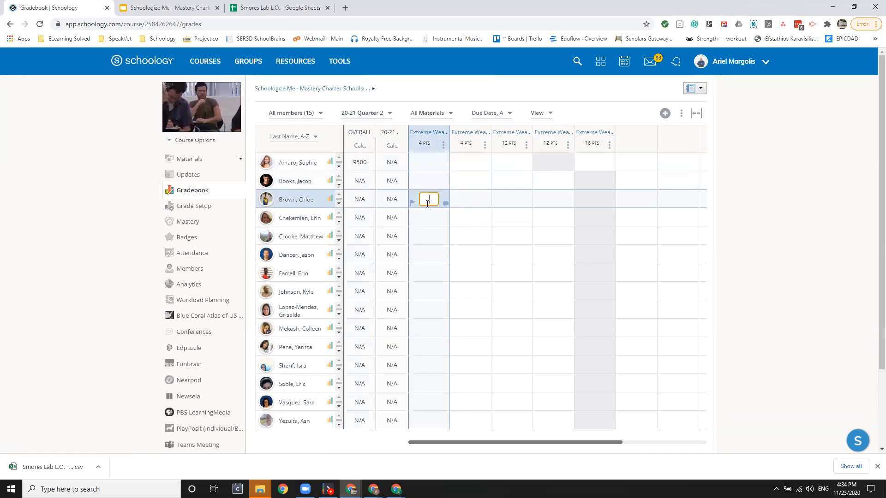
pyautogui.moveTo(467, 136)
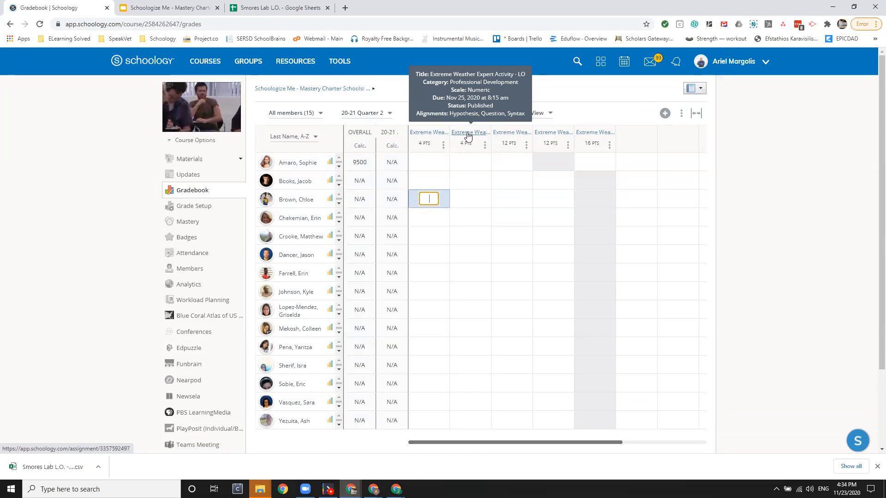
pyautogui.click(471, 199)
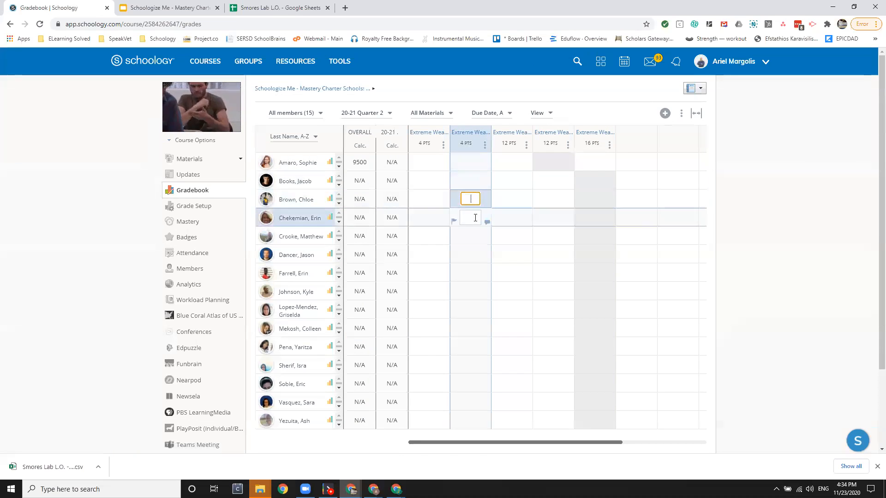
pyautogui.click(475, 218)
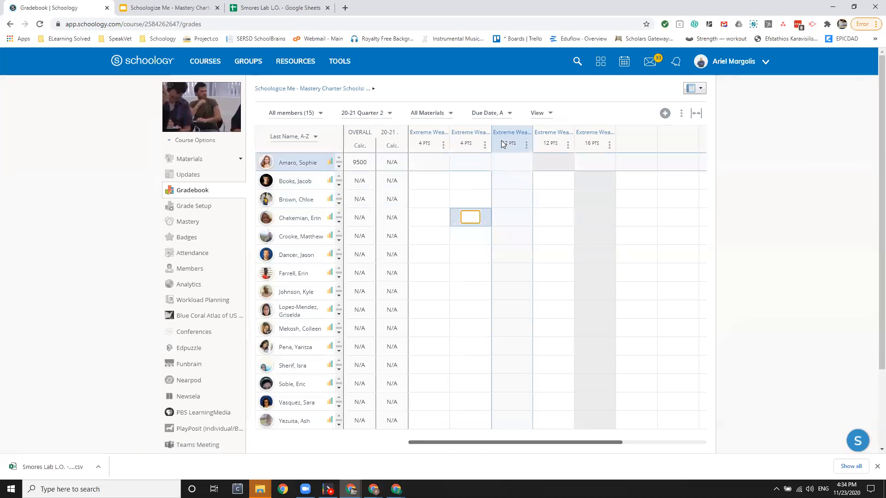
# Step: Inspect the scoring rubric for the first student's RUBRIC assignment and leave it without saving a grade
pyautogui.moveTo(509, 134)
pyautogui.moveTo(514, 165)
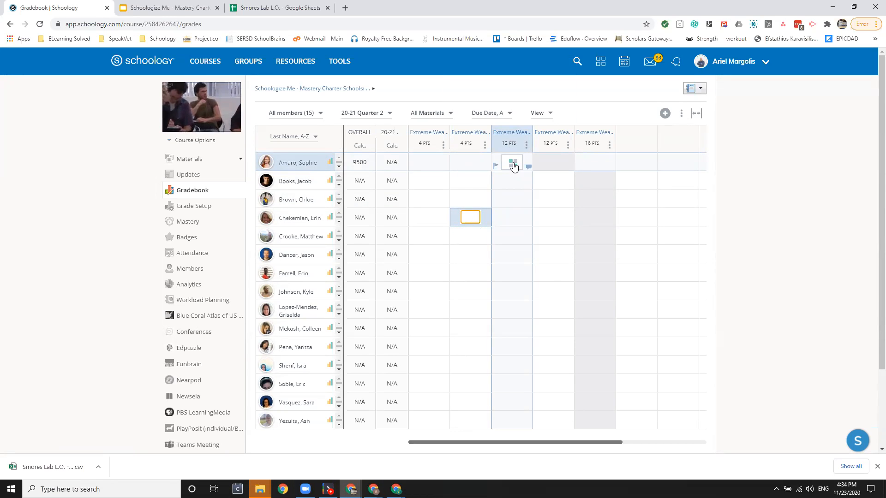
pyautogui.click(514, 165)
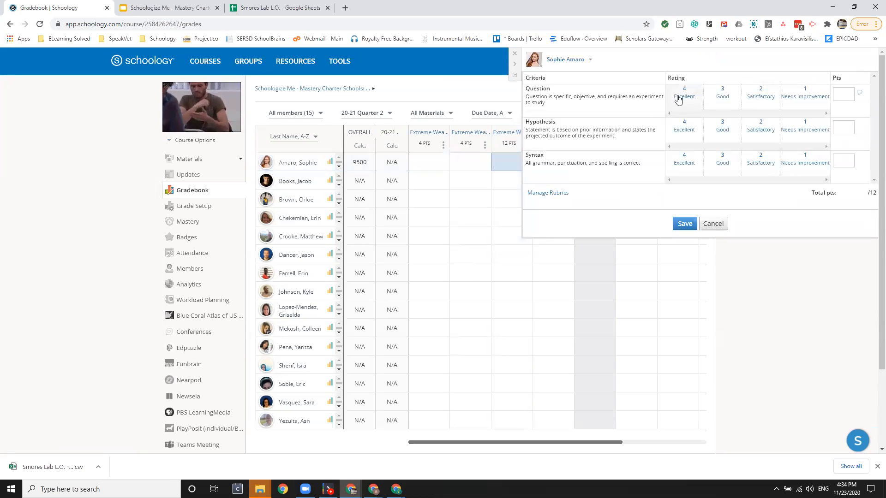
pyautogui.click(713, 223)
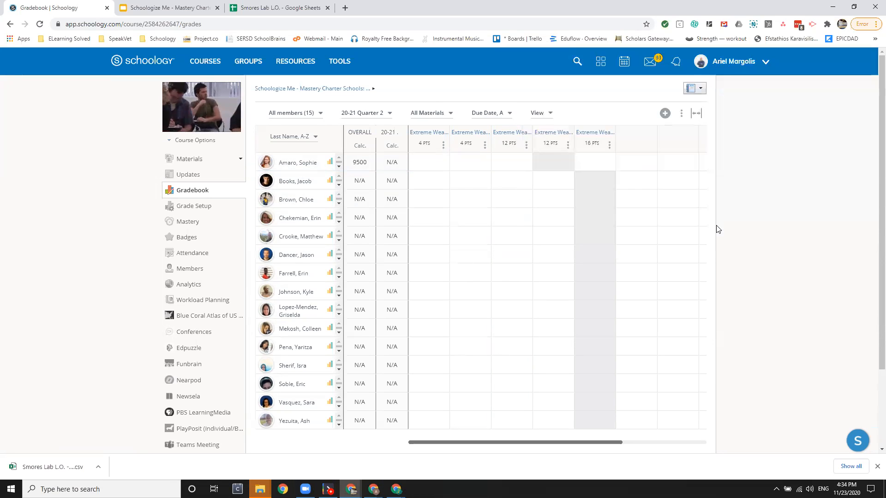
# Step: Check which students can be graded in the EVERYONE BUT and ONLY assignment columns
pyautogui.moveTo(557, 135)
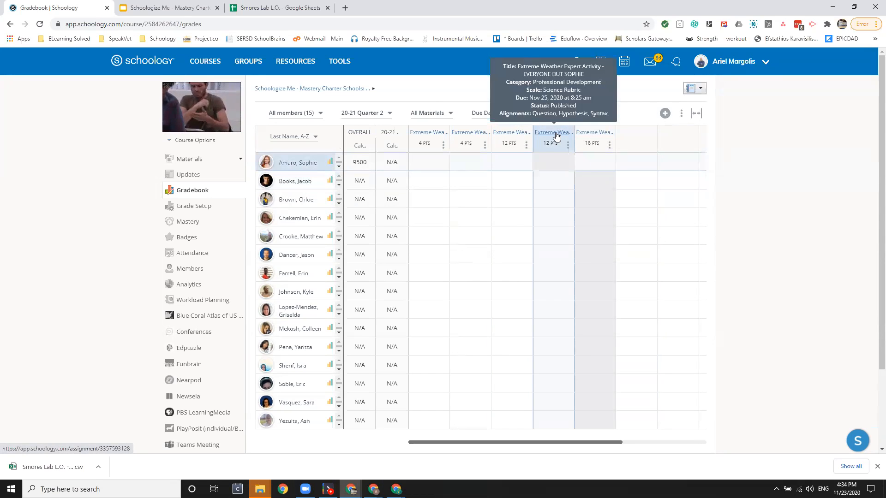
pyautogui.click(554, 183)
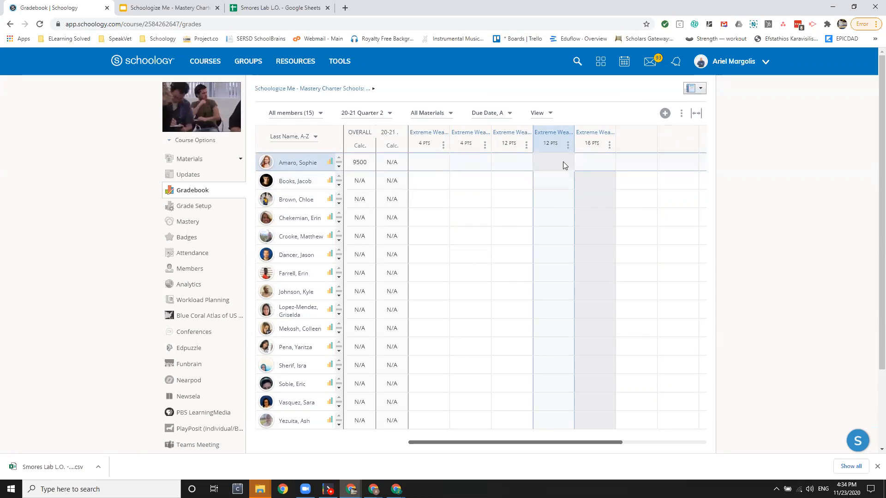
pyautogui.click(601, 165)
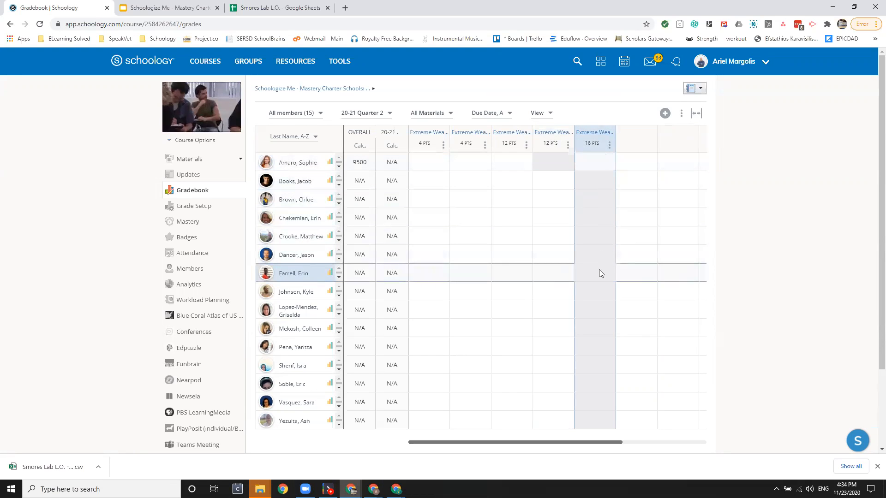
# Step: Preview the course as the individually assigned student to check their upcoming assignments, and return to the course
pyautogui.click(212, 140)
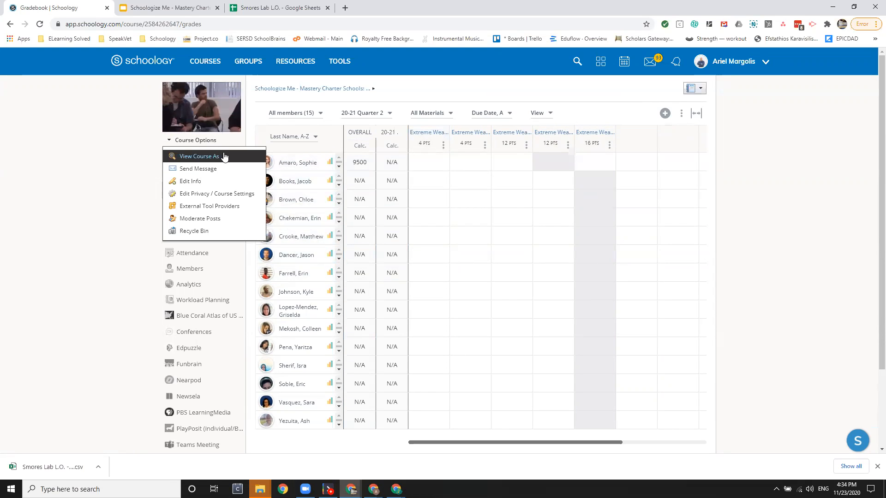
pyautogui.click(223, 156)
pyautogui.click(370, 159)
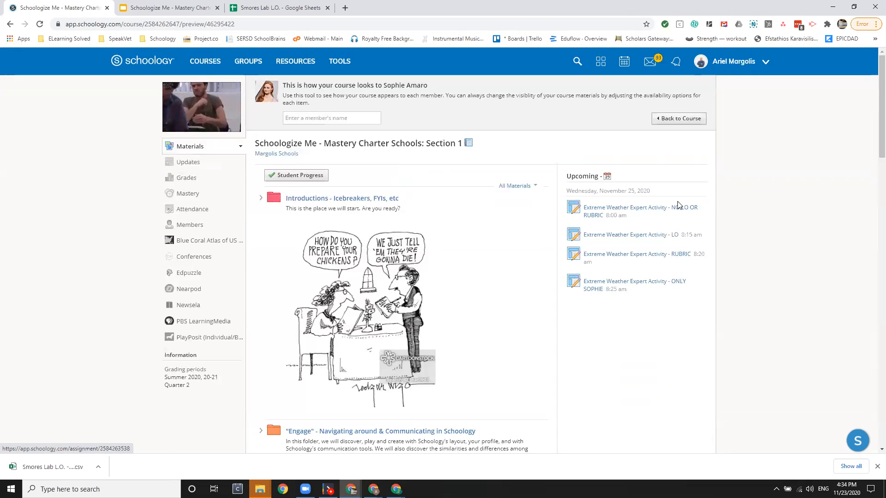
pyautogui.click(677, 119)
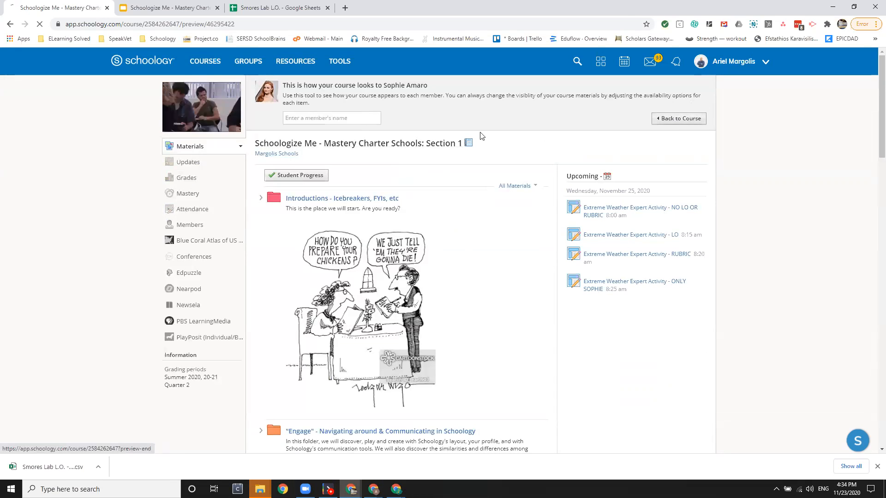
# Step: Preview the course as a member of the grading group to check their upcoming assignments, and return to the course
pyautogui.click(208, 140)
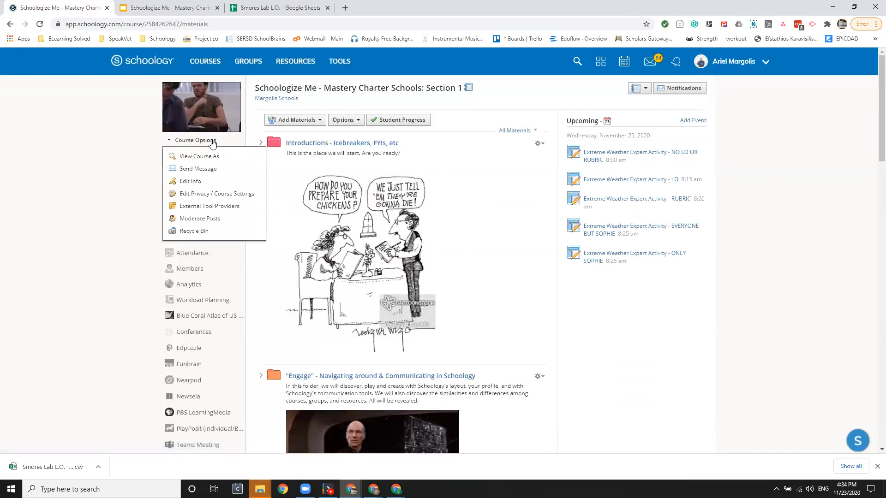
pyautogui.click(194, 157)
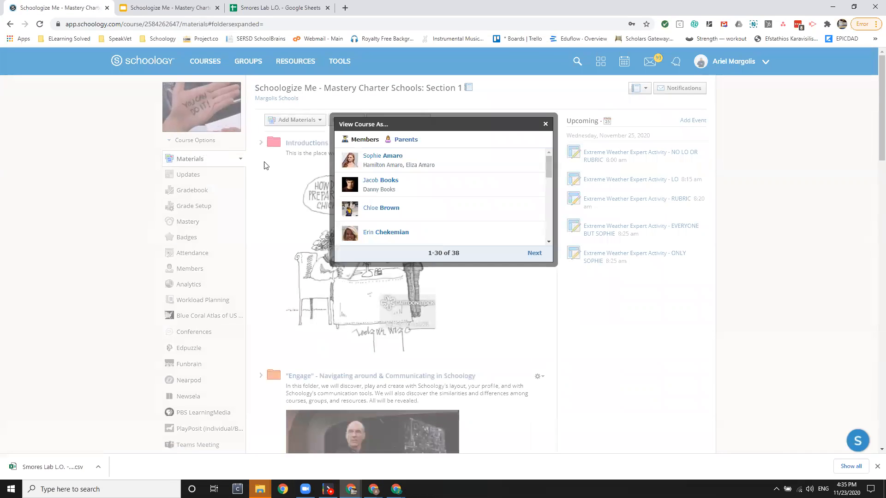
pyautogui.click(432, 210)
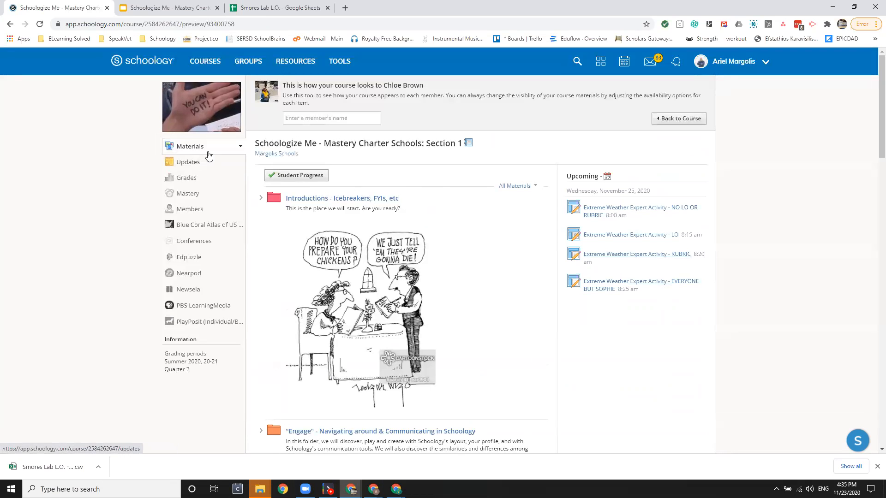
pyautogui.click(702, 120)
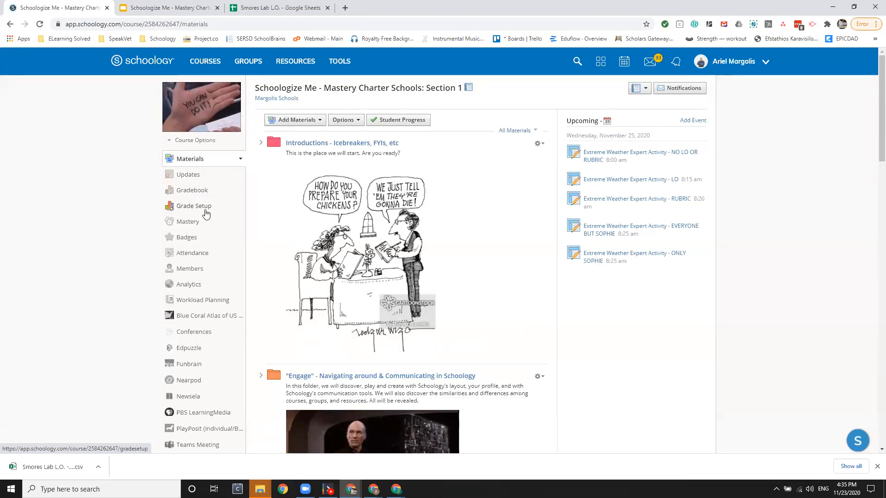
# Step: In the gradebook, grade the first student 3.5 on the NO LO OR RUBRIC assignment and 2 on the LO assignment
pyautogui.click(188, 196)
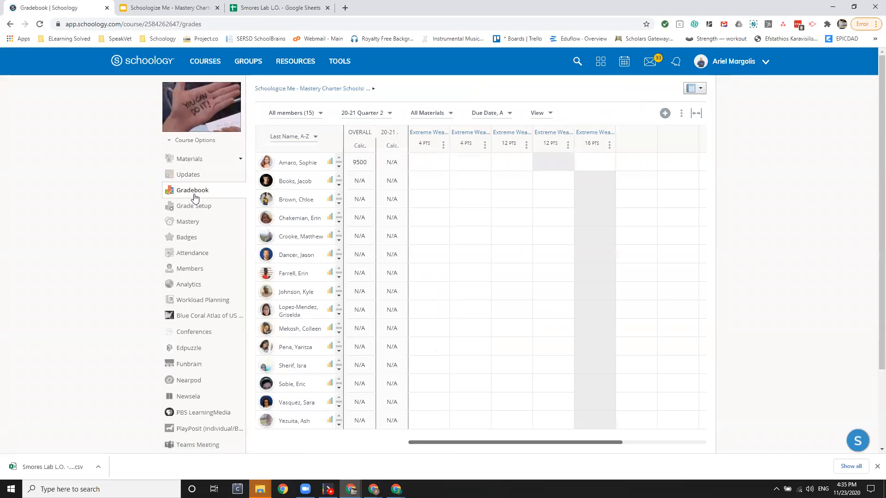
pyautogui.click(430, 162)
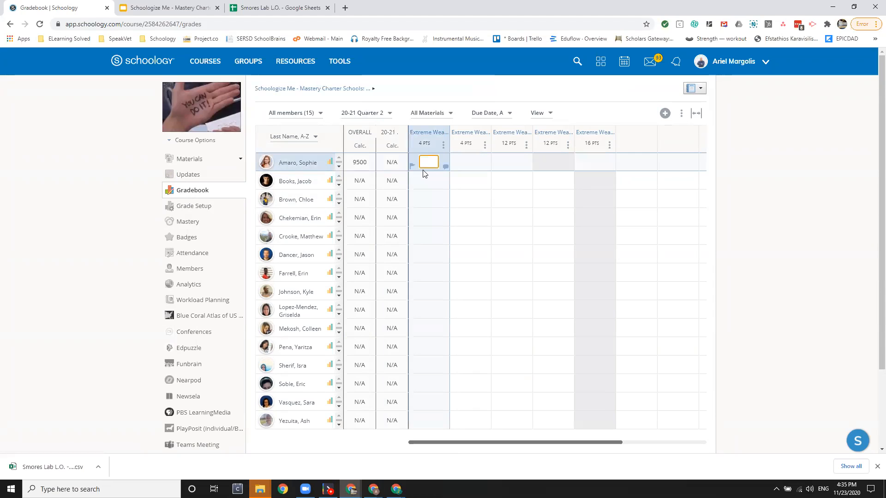
pyautogui.write('.5')
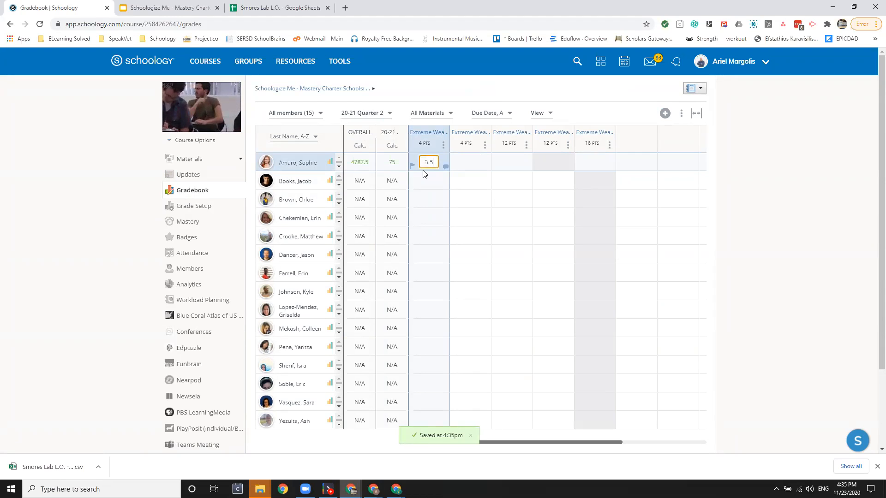
pyautogui.click(471, 163)
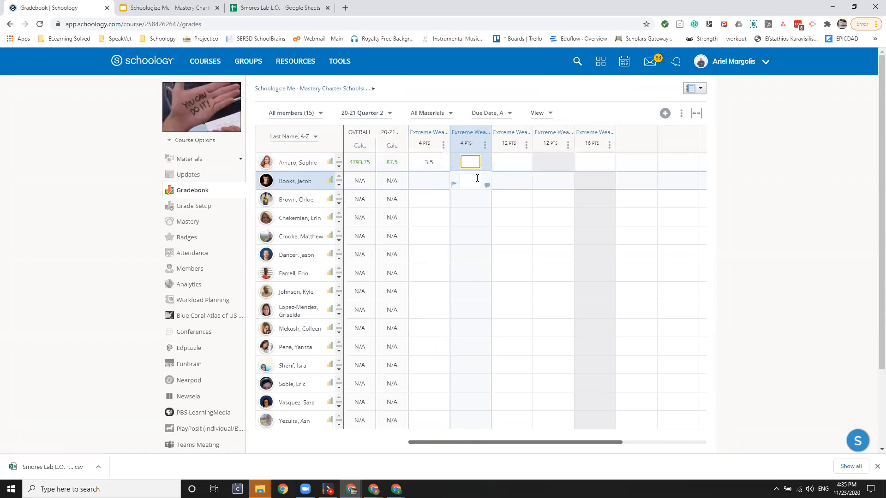
pyautogui.write('2')
# Step: Score the first student's RUBRIC assignment as Question 4, Hypothesis 2 and Syntax 4, and save the grade
pyautogui.click(512, 164)
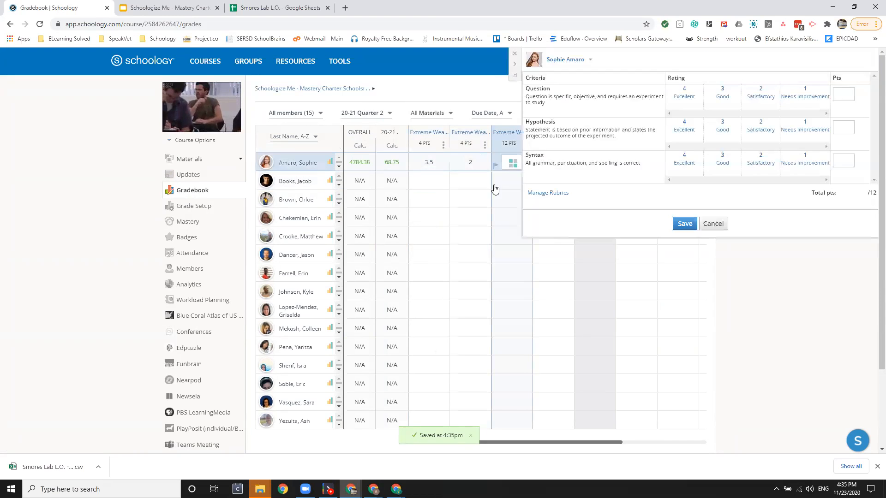
pyautogui.click(700, 102)
pyautogui.click(756, 128)
pyautogui.click(698, 165)
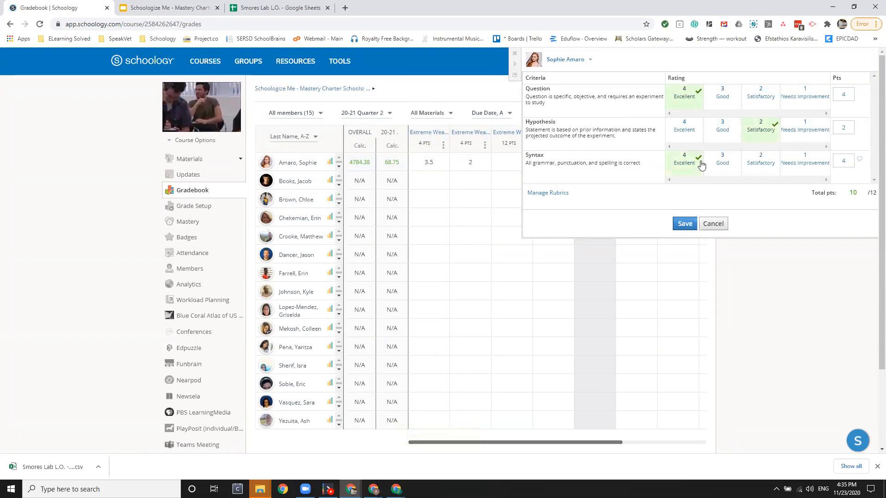
pyautogui.click(685, 224)
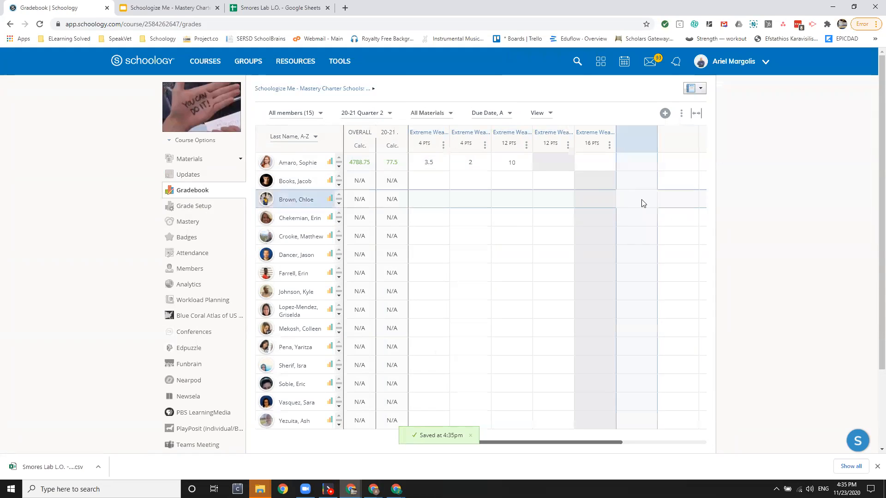
# Step: Score the first student's ONLY assignment with rubric ratings 4, 2, 4 and 3 on its four criteria in order, and save the grade
pyautogui.click(595, 163)
pyautogui.click(611, 162)
pyautogui.click(688, 99)
pyautogui.click(761, 132)
pyautogui.click(677, 173)
pyautogui.click(723, 193)
pyautogui.click(685, 260)
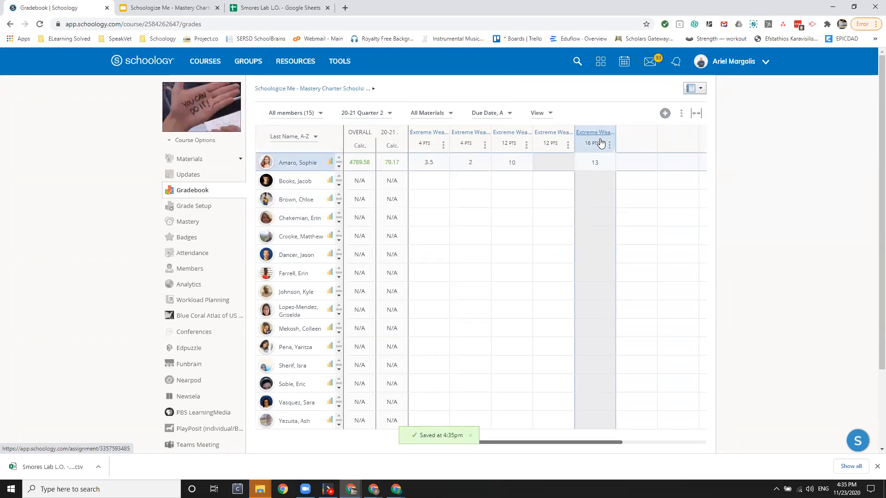
# Step: Grade the second student 2 on the NO LO OR RUBRIC assignment and 4 on the LO assignment
pyautogui.click(428, 182)
pyautogui.write('2')
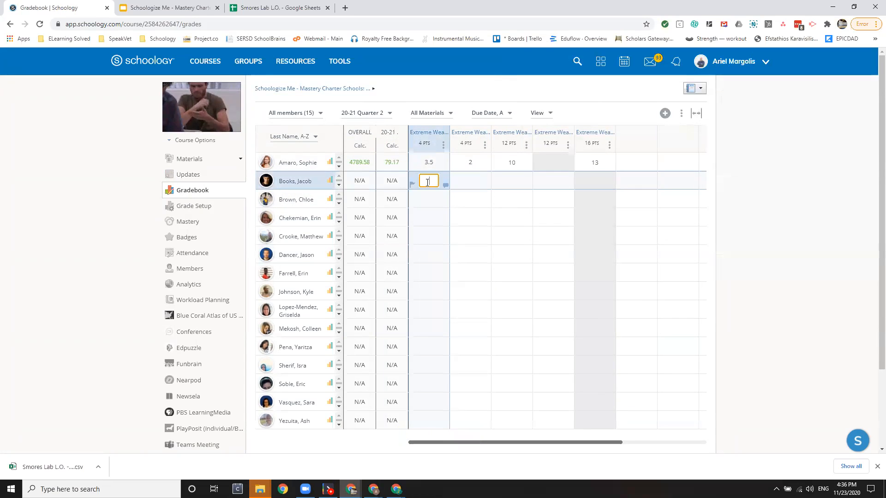
pyautogui.click(472, 181)
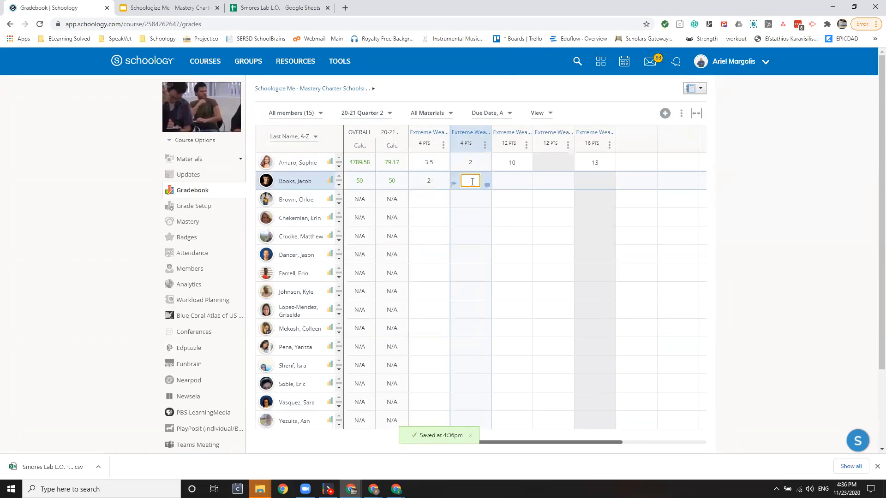
# Step: Rate the second student Excellent (4) on Question, Hypothesis and Syntax for the RUBRIC assignment and save the grade
pyautogui.click(512, 181)
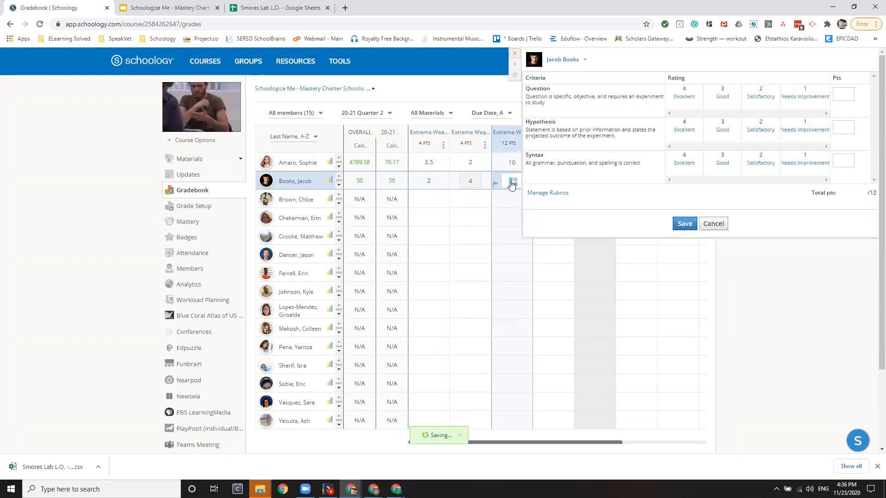
pyautogui.click(685, 96)
pyautogui.click(688, 129)
pyautogui.click(690, 162)
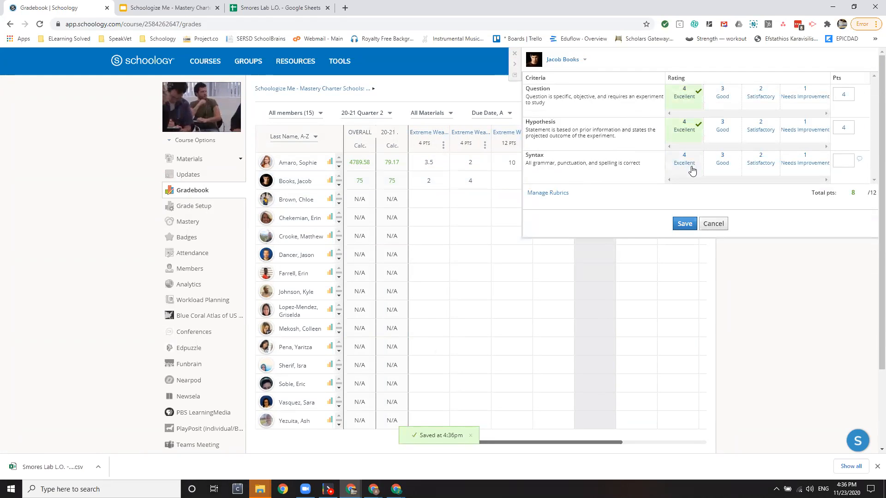
pyautogui.click(685, 224)
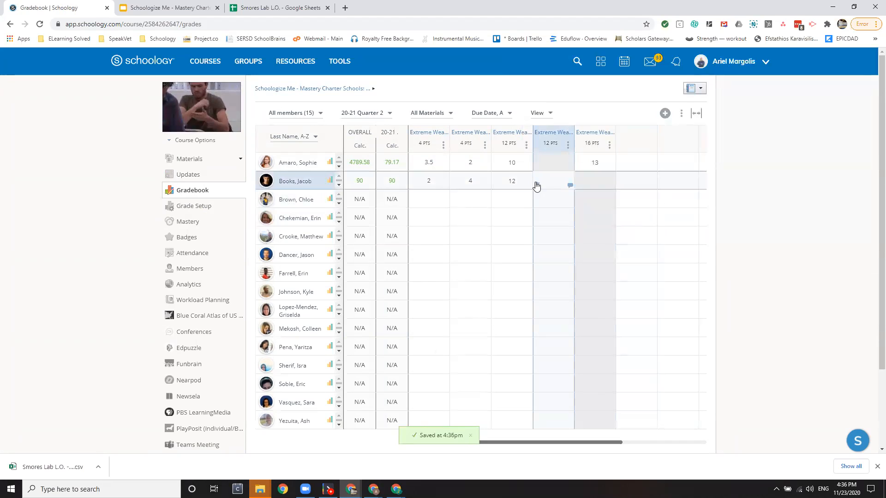
# Step: Score the second student's EVERYONE BUT assignment as Question 1, Hypothesis 2 and Syntax 1, and save the grade
pyautogui.click(550, 183)
pyautogui.click(805, 96)
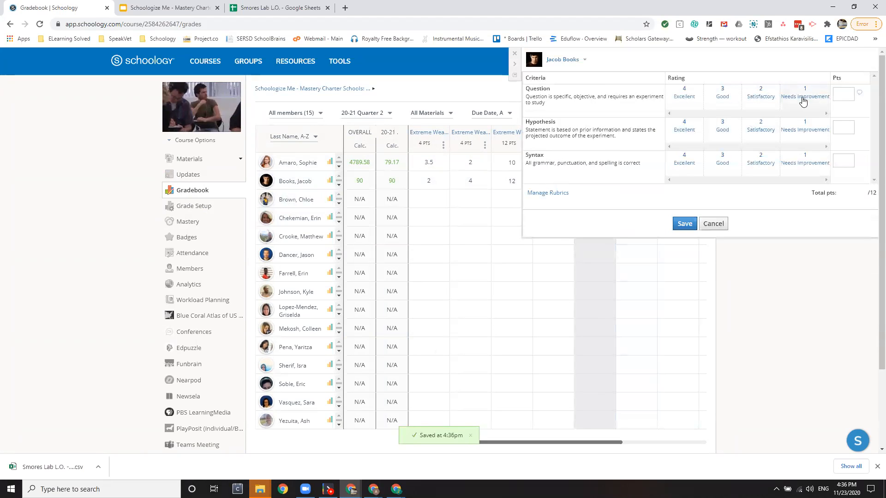
pyautogui.click(774, 131)
pyautogui.click(807, 163)
pyautogui.click(688, 227)
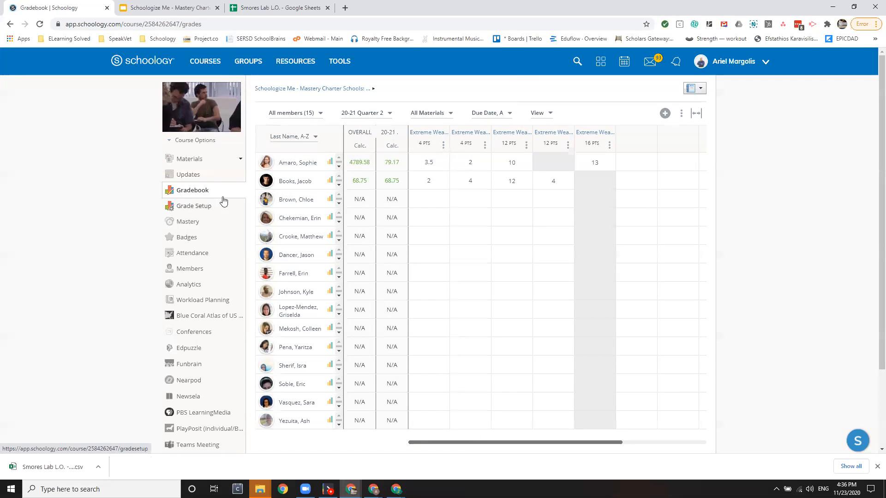
# Step: Open the first student's grade report to review their Extreme Weather assignment scores
pyautogui.click(329, 165)
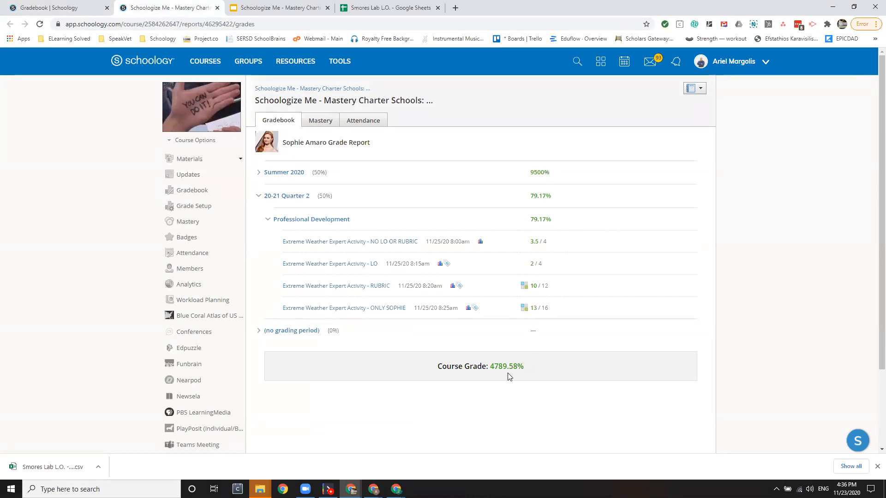
# Step: Examine the first student's mastery report, comparing the Syntax, Question, IEP and Hypothesis objective progress across the Extreme Weather assignments
pyautogui.click(320, 120)
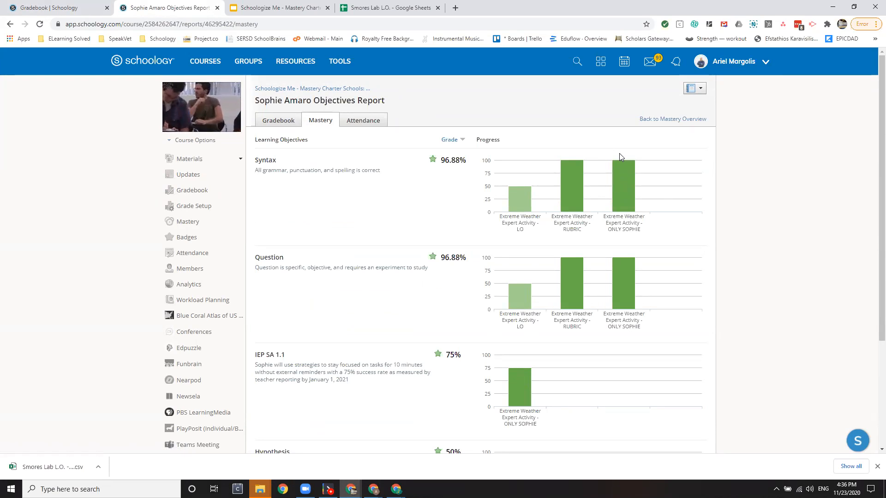
pyautogui.moveTo(615, 168)
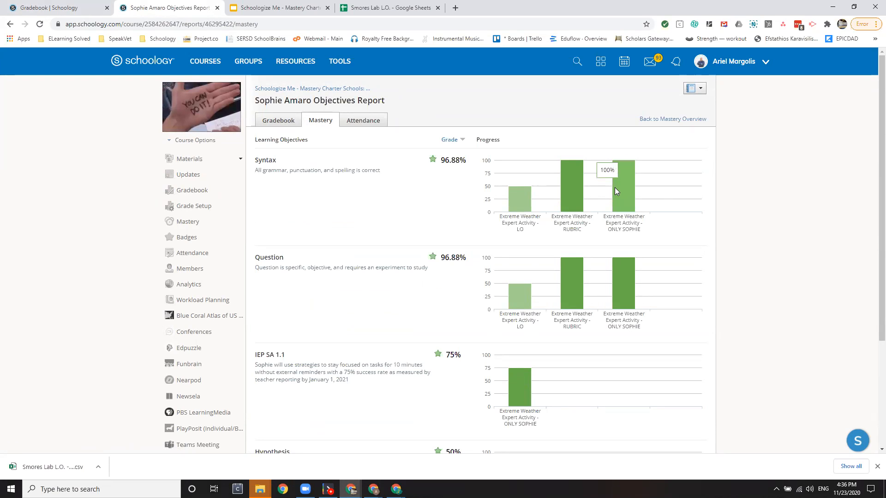
pyautogui.moveTo(518, 200)
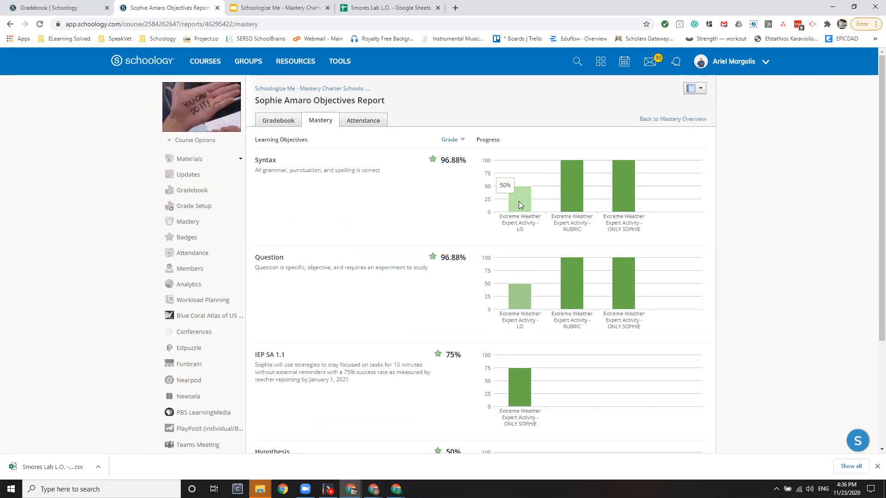
pyautogui.moveTo(524, 311)
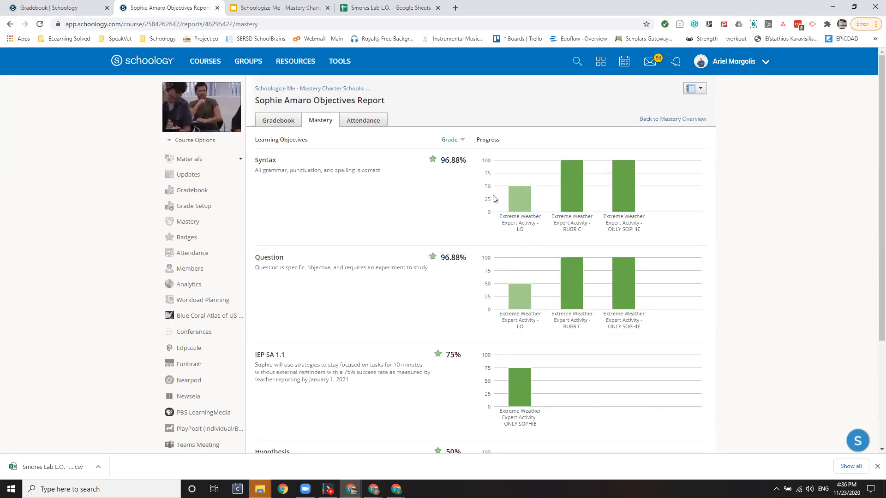
pyautogui.scroll(-3, 534, 307)
pyautogui.moveTo(520, 354)
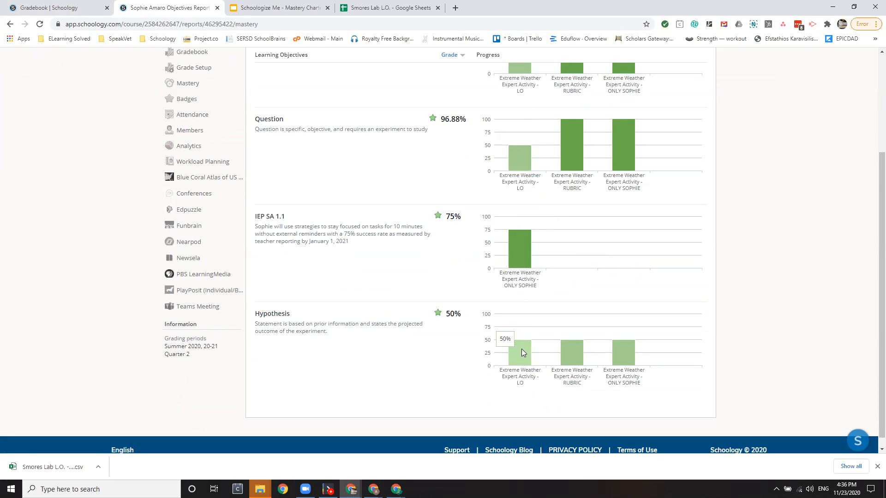
pyautogui.scroll(3, 522, 352)
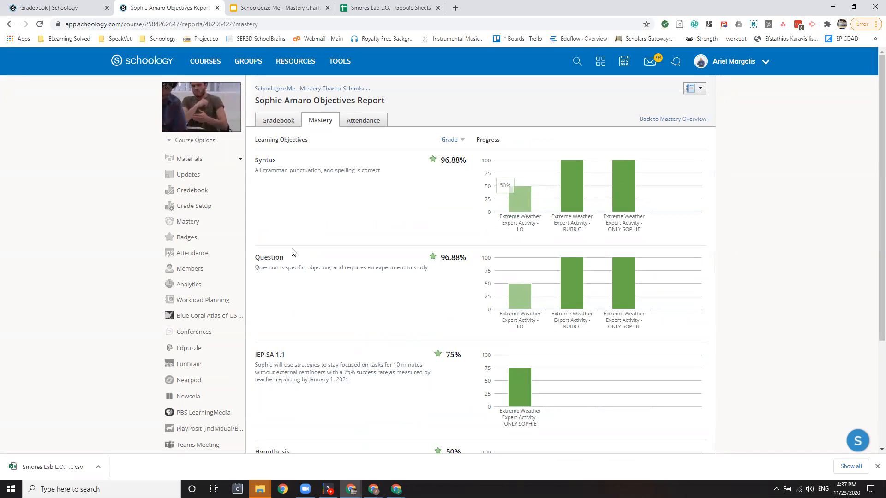
pyautogui.scroll(-2, 485, 288)
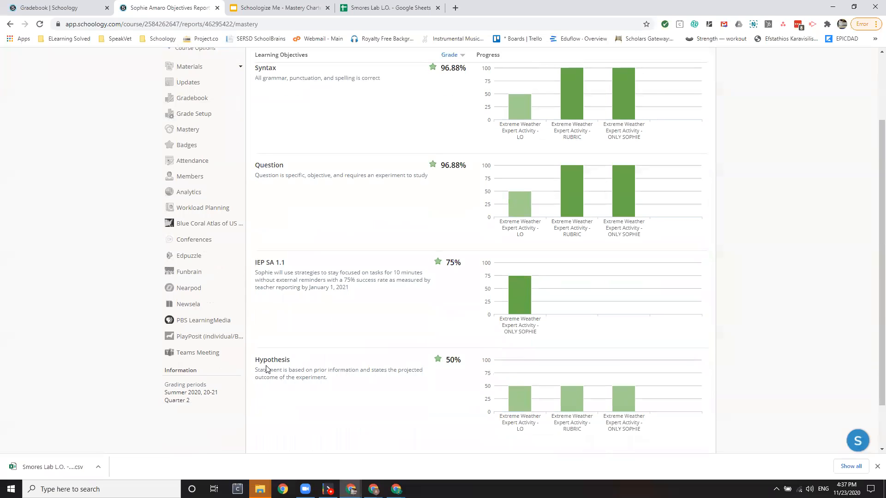
pyautogui.scroll(2, 436, 360)
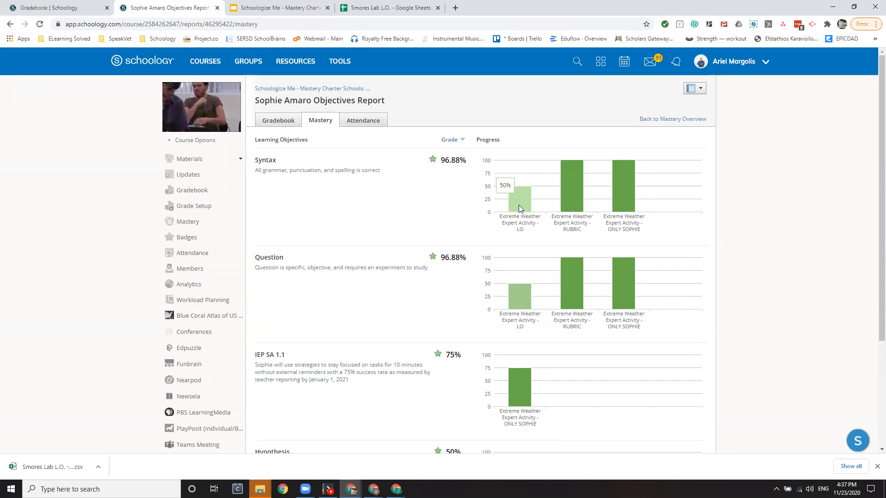
pyautogui.scroll(-2, 520, 305)
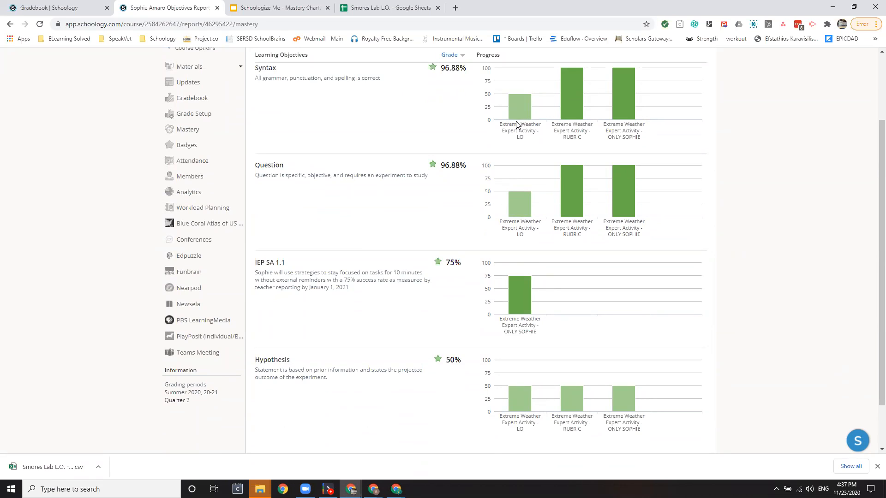
pyautogui.moveTo(572, 108)
pyautogui.scroll(3, 574, 108)
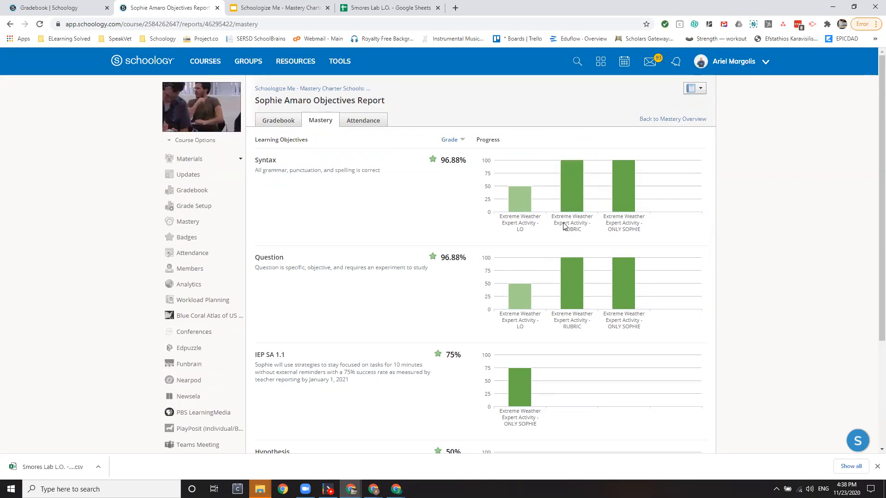
pyautogui.scroll(-3, 572, 289)
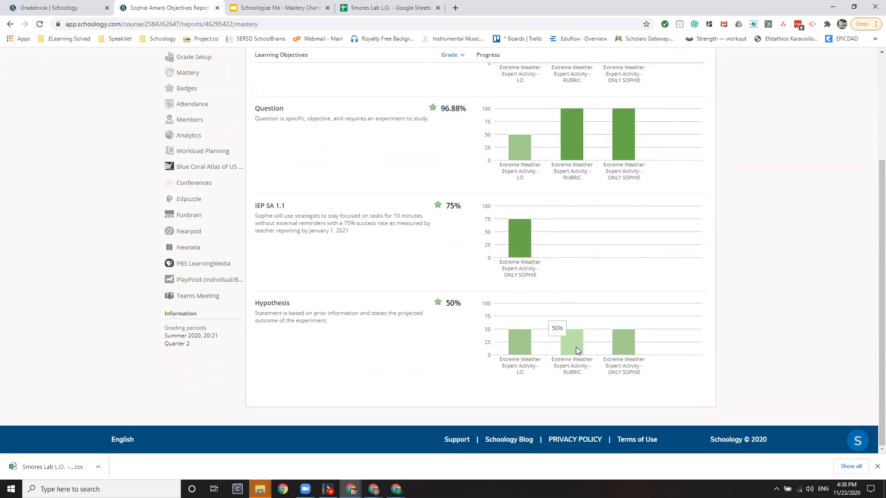
pyautogui.scroll(3, 576, 346)
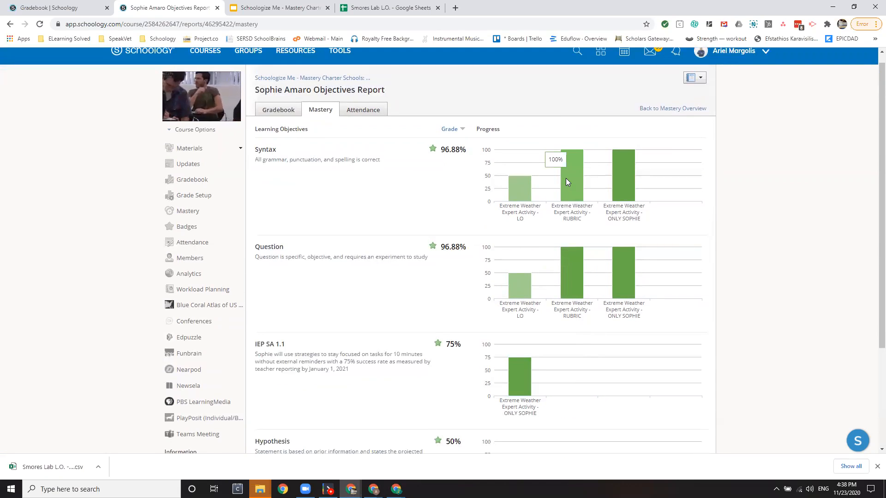
pyautogui.scroll(-3, 565, 178)
pyautogui.scroll(4, 566, 178)
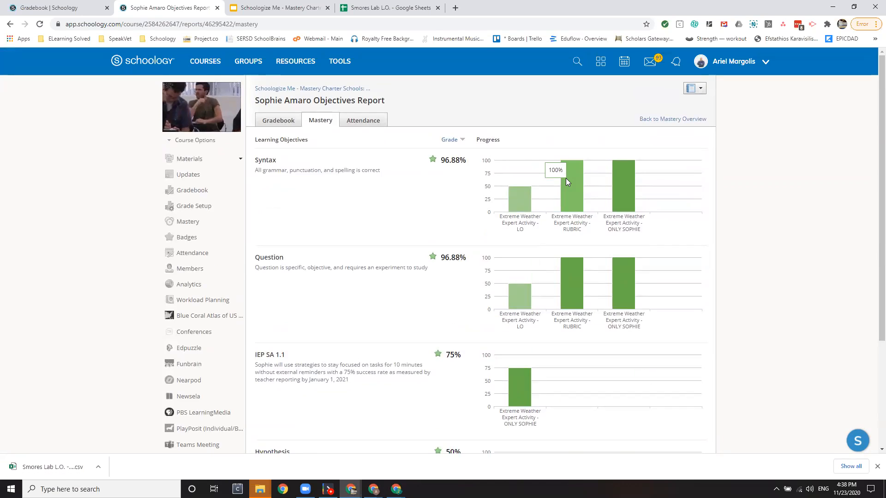
# Step: Open the course-wide mastery overview and review its Mastery Settings without changing them
pyautogui.click(193, 225)
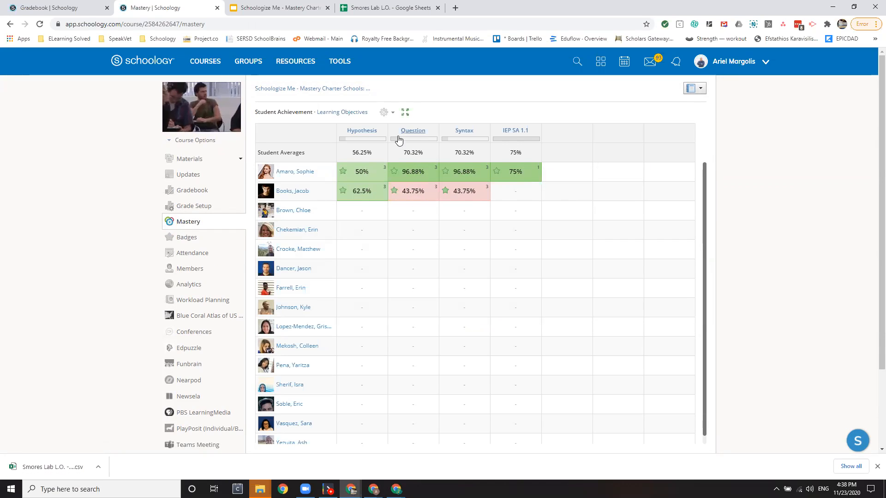
pyautogui.click(386, 113)
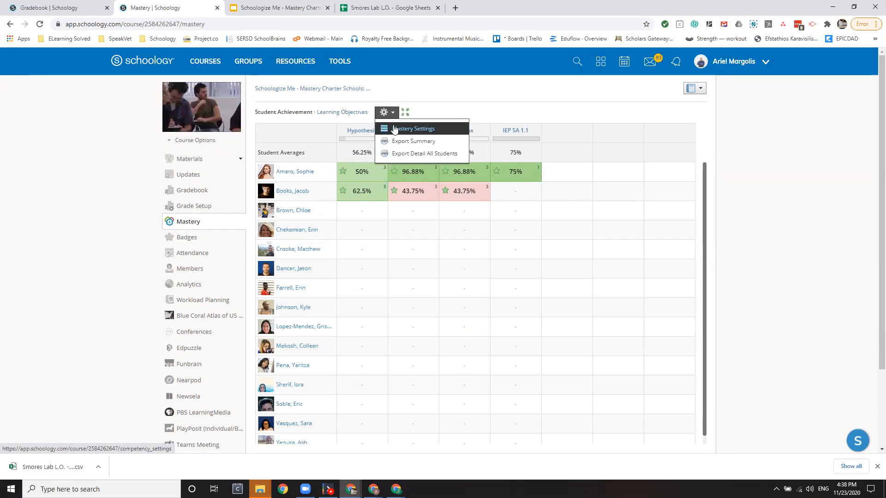
pyautogui.click(519, 90)
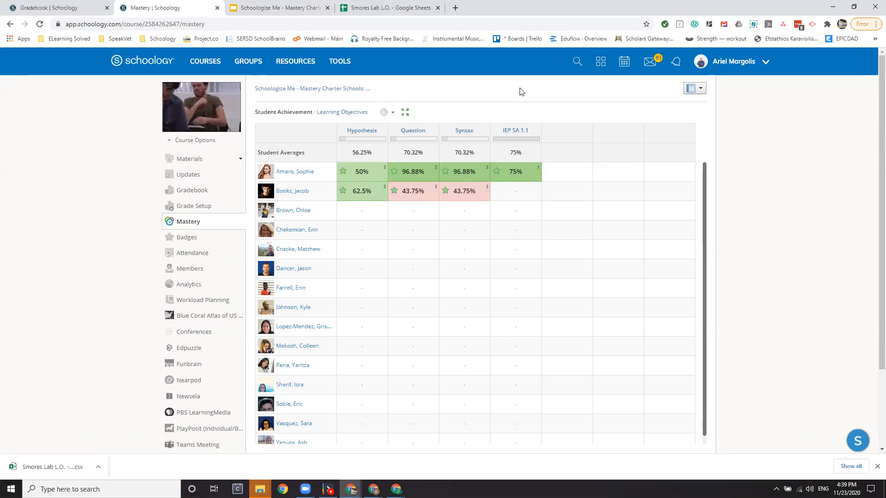
pyautogui.click(387, 113)
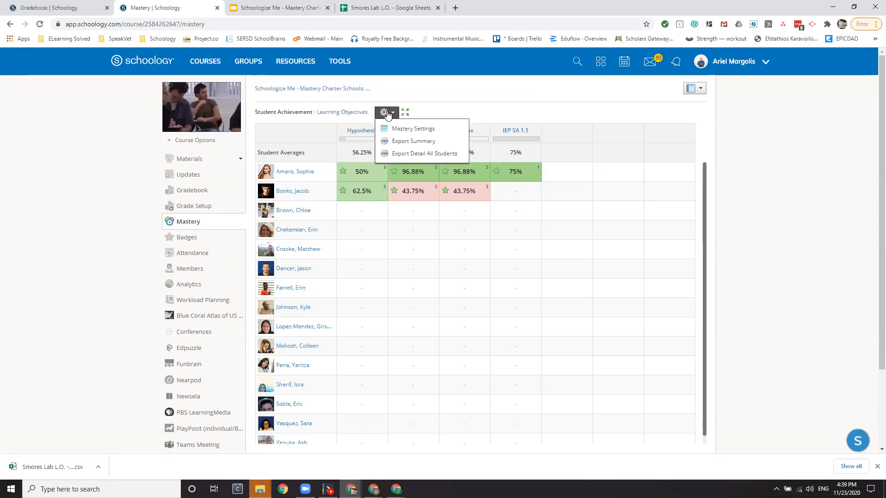
pyautogui.click(411, 130)
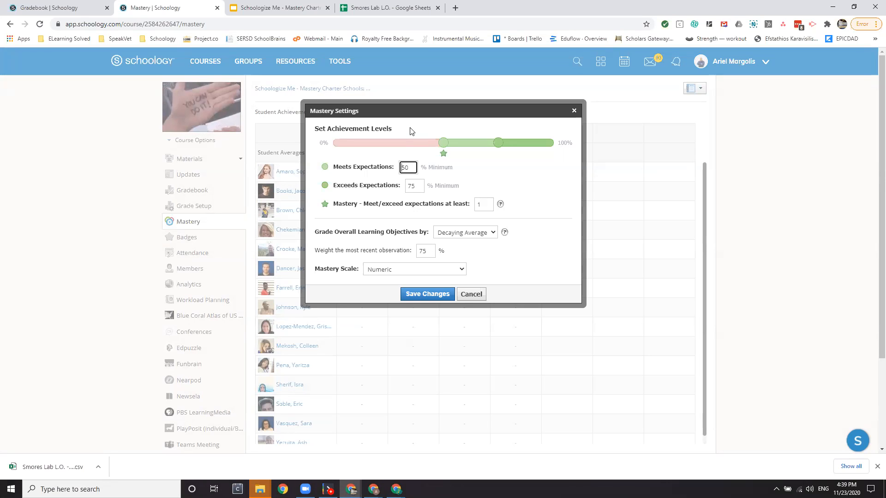
pyautogui.click(574, 111)
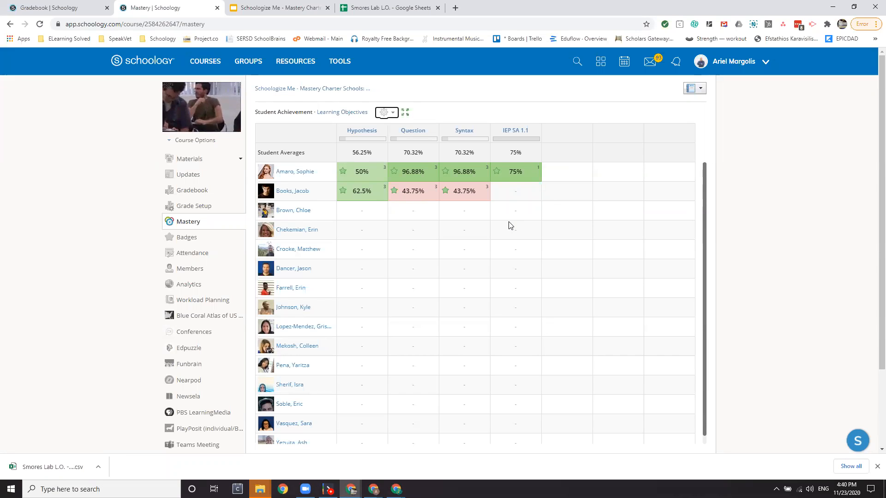
# Step: Set the mastery achievement levels to 96% minimum for Exceeds Expectations and 70% minimum for Meets Expectations, and save the changes
pyautogui.click(386, 113)
pyautogui.click(406, 126)
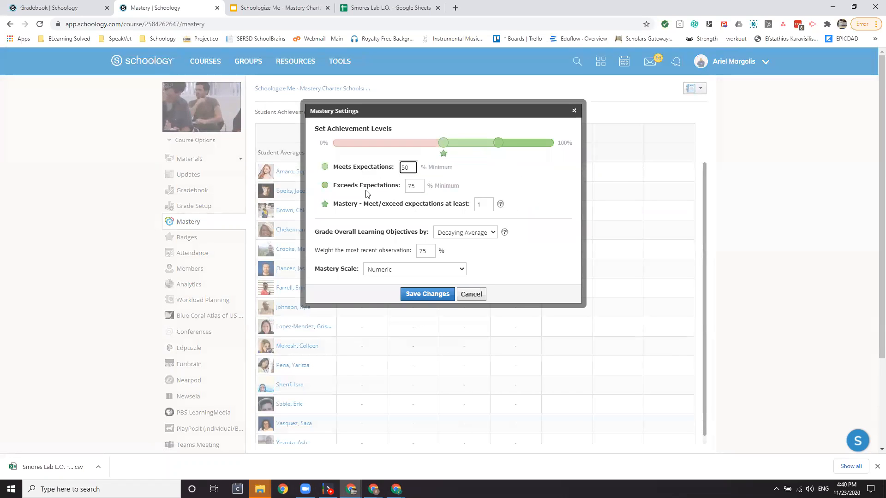
pyautogui.click(498, 144)
pyautogui.click(412, 186)
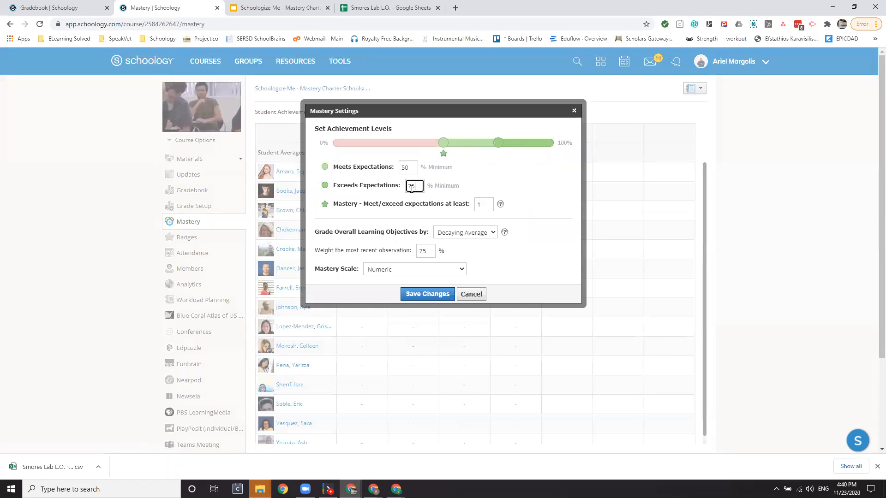
pyautogui.click(500, 145)
pyautogui.moveTo(500, 144); pyautogui.dragTo(547, 146)
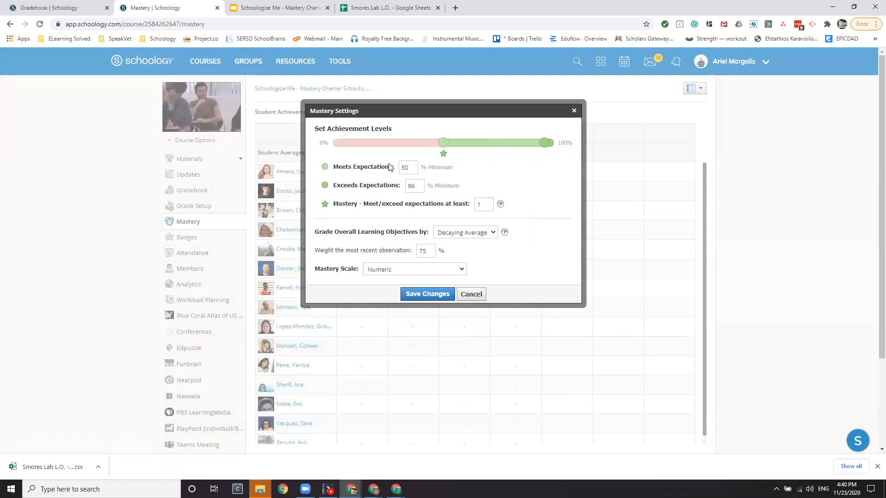
pyautogui.moveTo(443, 145); pyautogui.dragTo(485, 146)
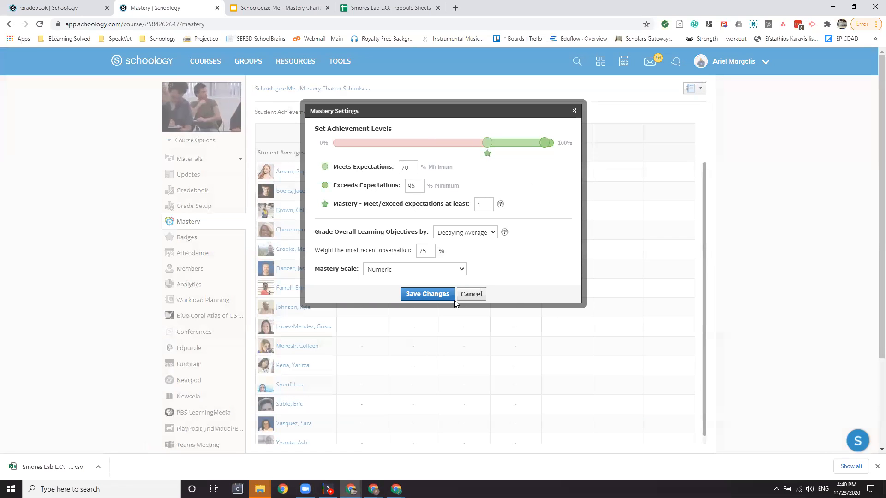
pyautogui.click(438, 296)
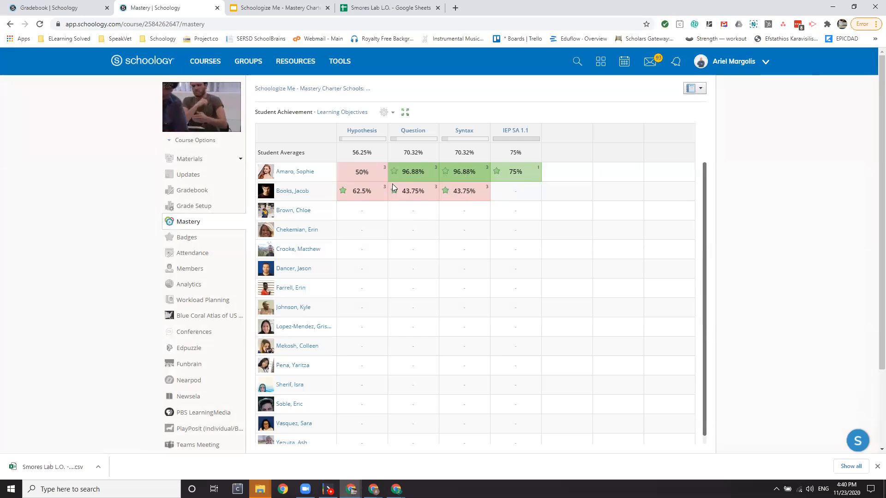
# Step: Check the saved achievement levels in the Mastery Settings and close them without changes
pyautogui.click(383, 114)
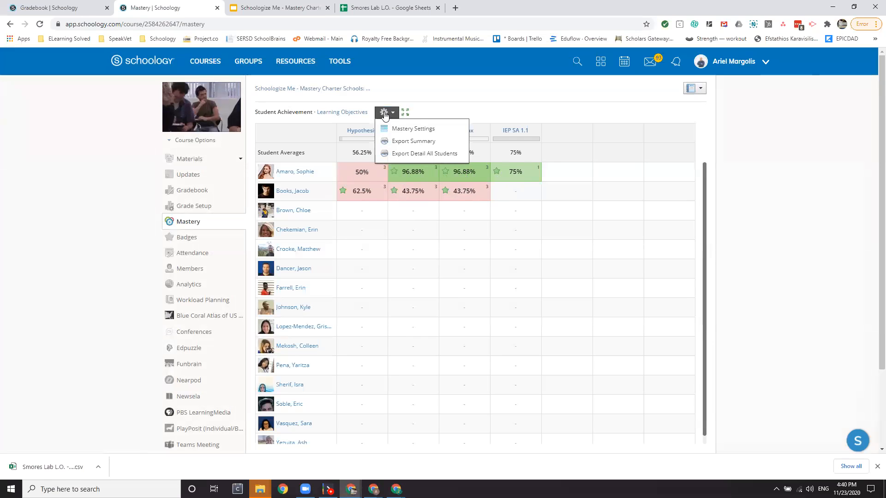
pyautogui.click(397, 125)
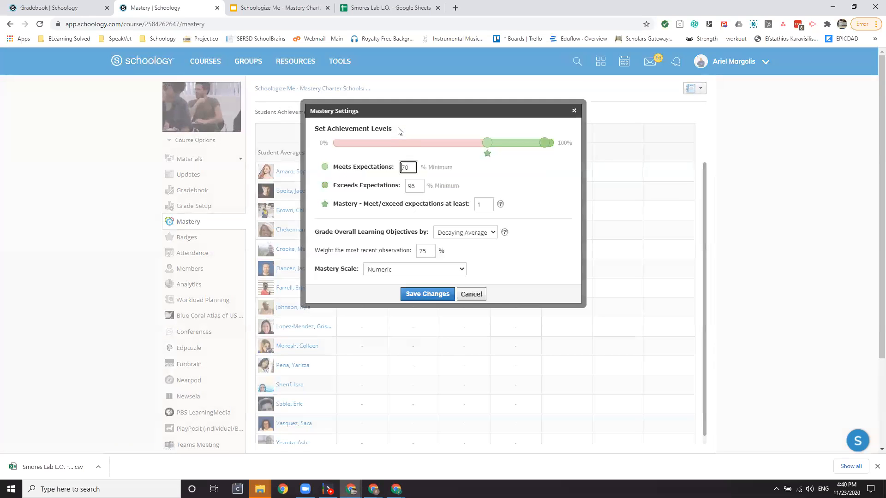
pyautogui.click(575, 111)
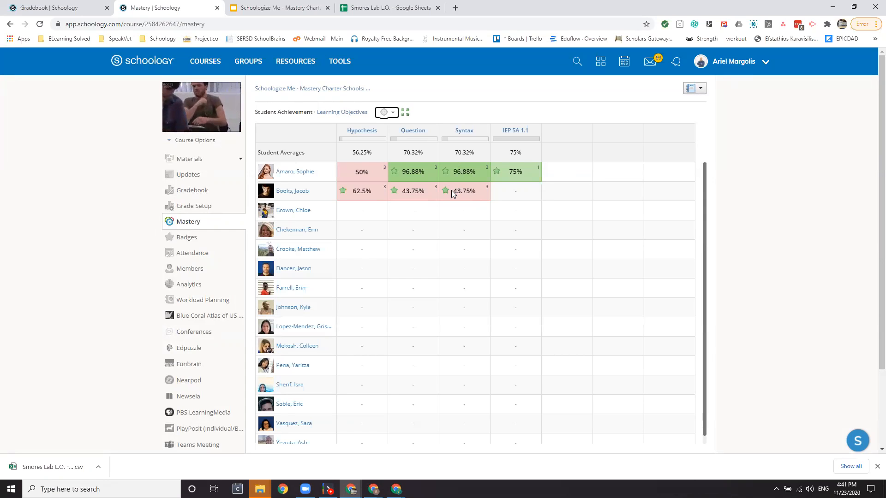
# Step: Require meeting or exceeding expectations at least 10 times for mastery, and save the settings
pyautogui.click(393, 114)
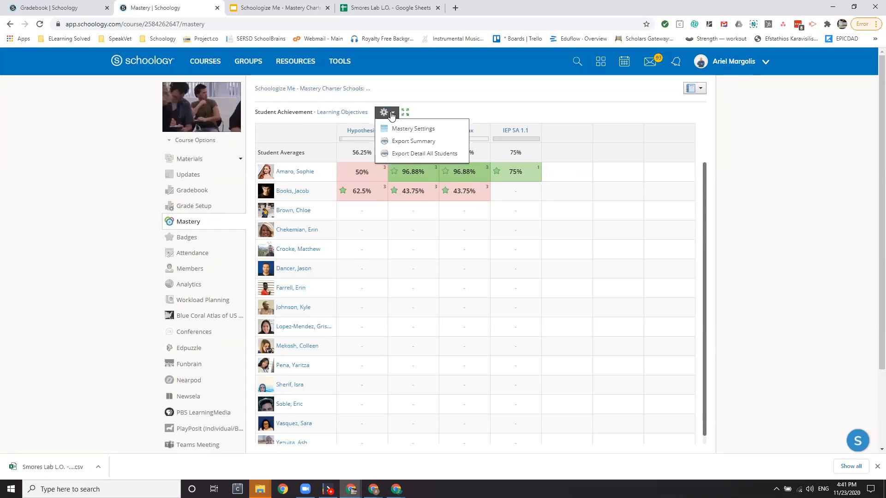
pyautogui.click(421, 130)
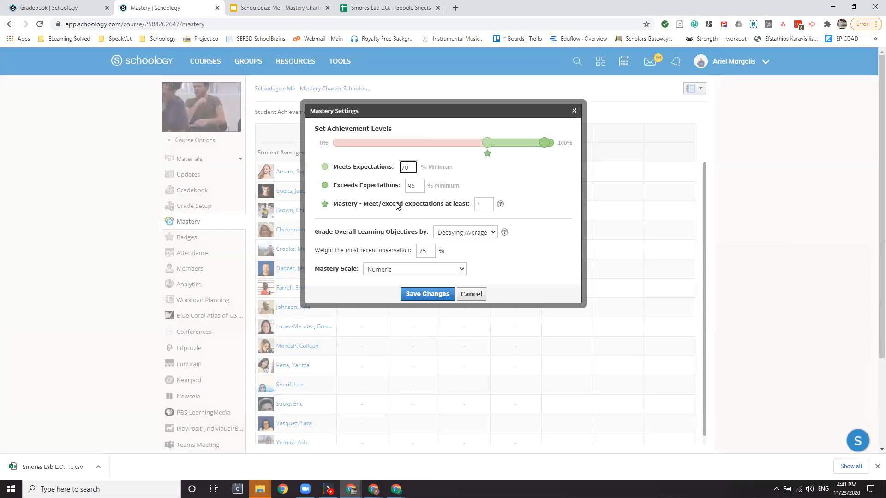
pyautogui.doubleClick(478, 203)
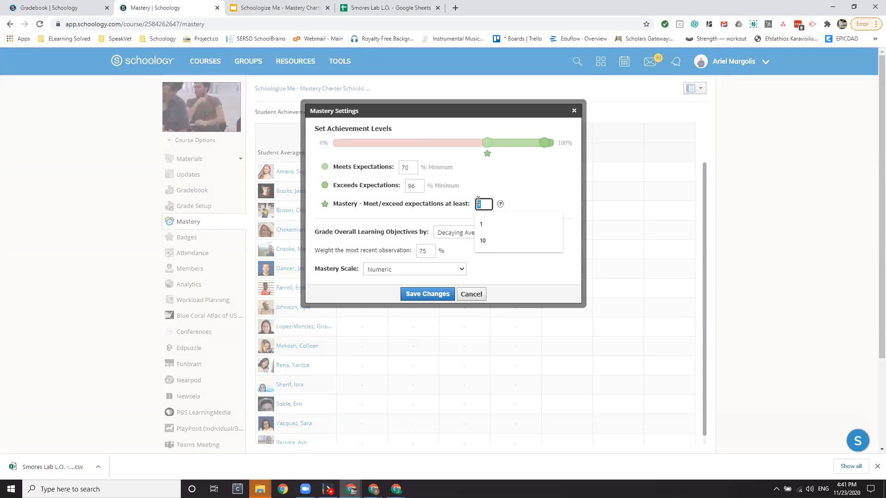
pyautogui.write('10')
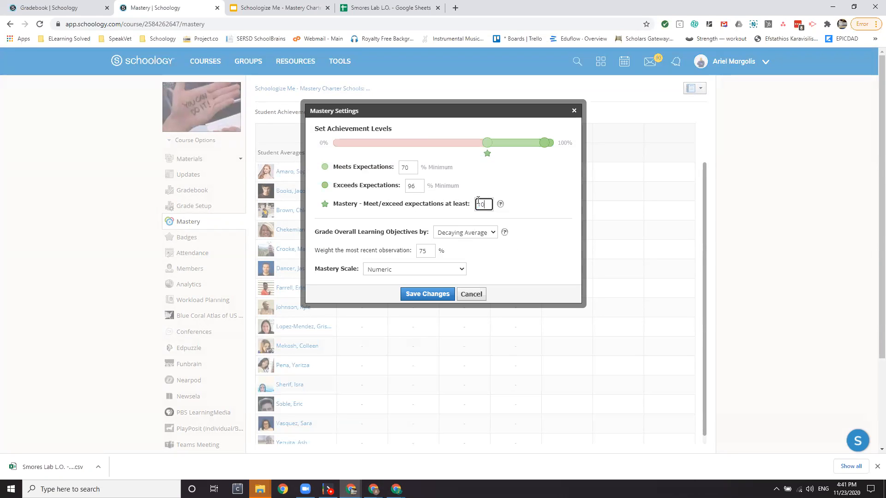
pyautogui.click(513, 192)
pyautogui.click(406, 295)
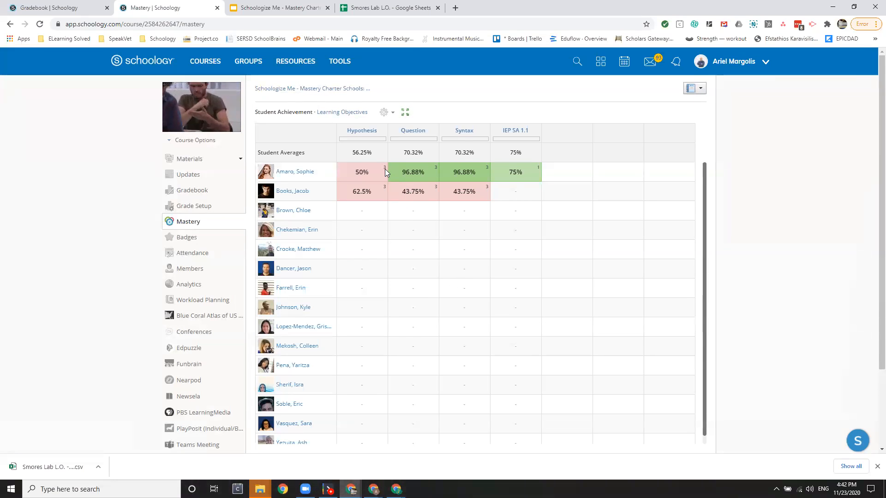
# Step: Enlarge the page to 150% and inspect the per-assignment breakdown of the first student's Syntax and Question scores
pyautogui.click(875, 24)
pyautogui.click(848, 126)
pyautogui.click(848, 126)
pyautogui.click(848, 126)
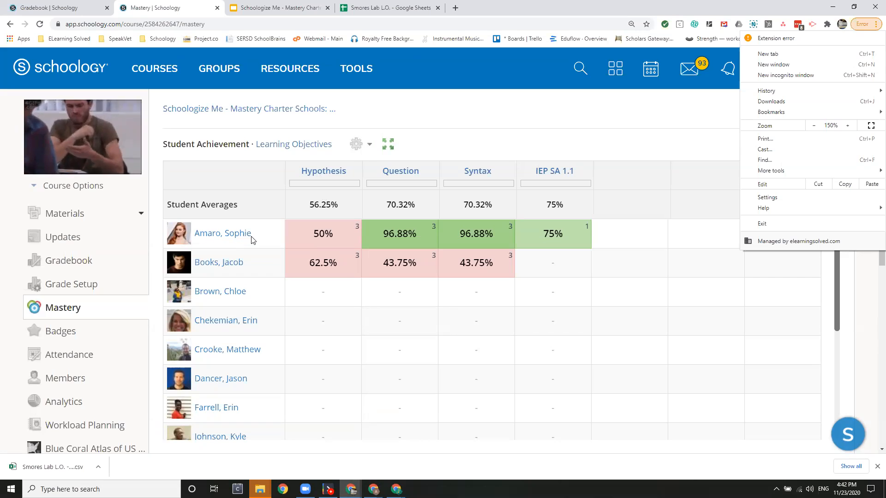
pyautogui.click(596, 273)
pyautogui.moveTo(511, 226)
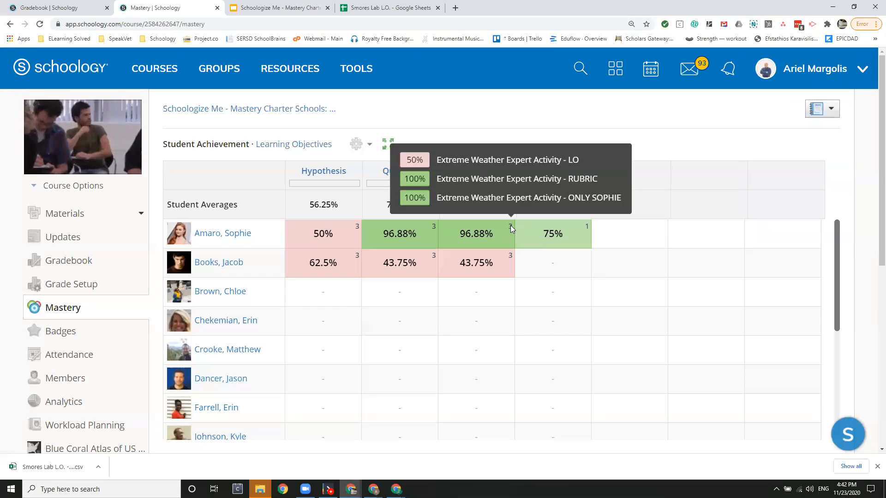
pyautogui.moveTo(434, 227)
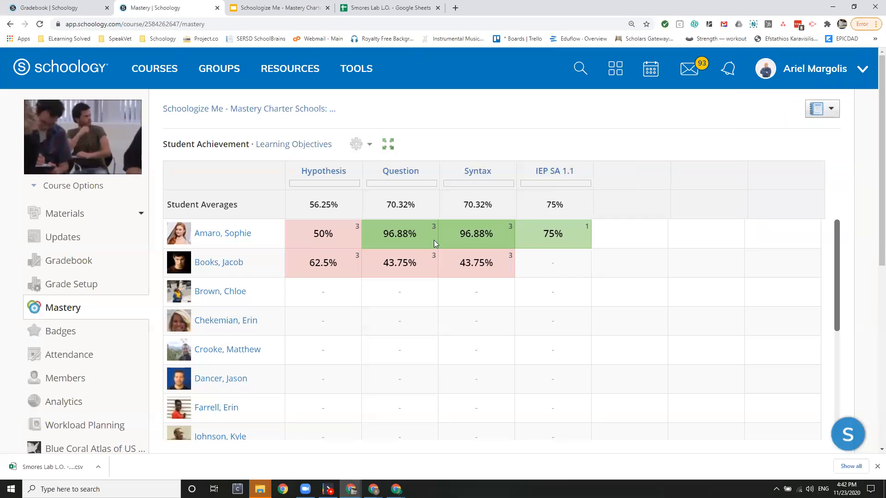
# Step: In the Mastery Settings, grade overall learning objectives by Average instead of the weighted method, and save the changes
pyautogui.moveTo(431, 256)
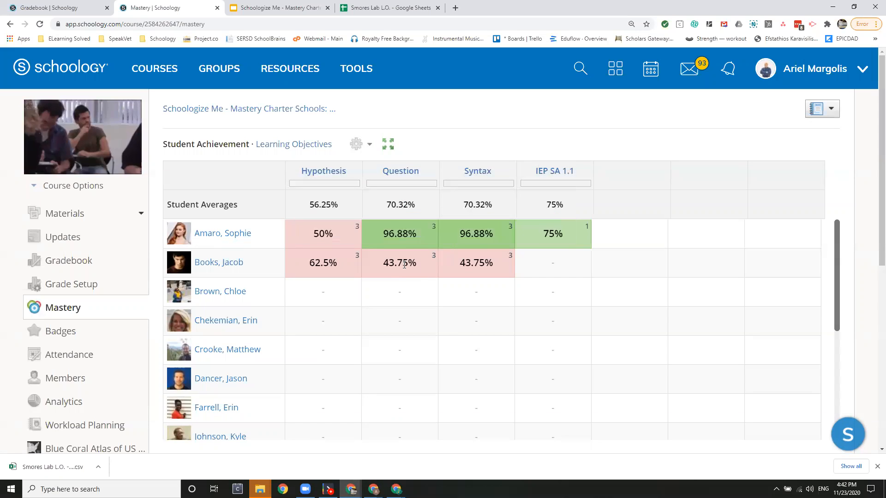
pyautogui.click(360, 144)
pyautogui.click(382, 169)
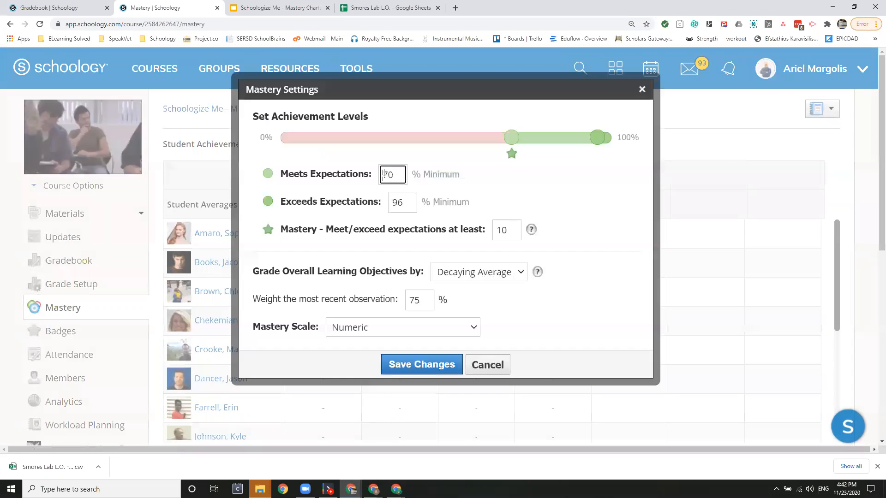
pyautogui.click(508, 273)
pyautogui.click(504, 300)
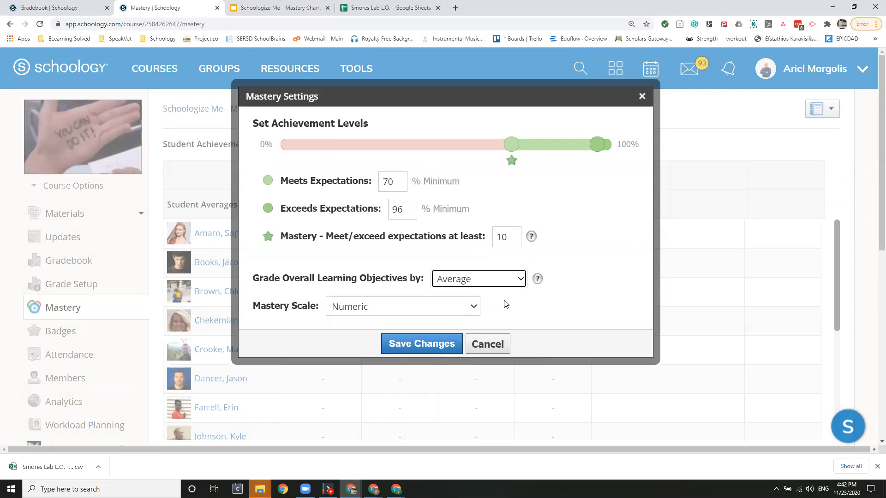
pyautogui.moveTo(538, 280)
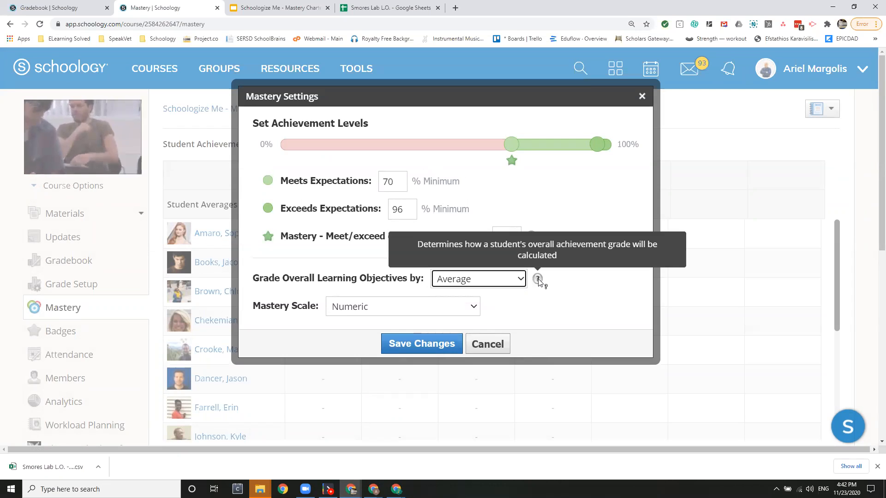
pyautogui.click(443, 344)
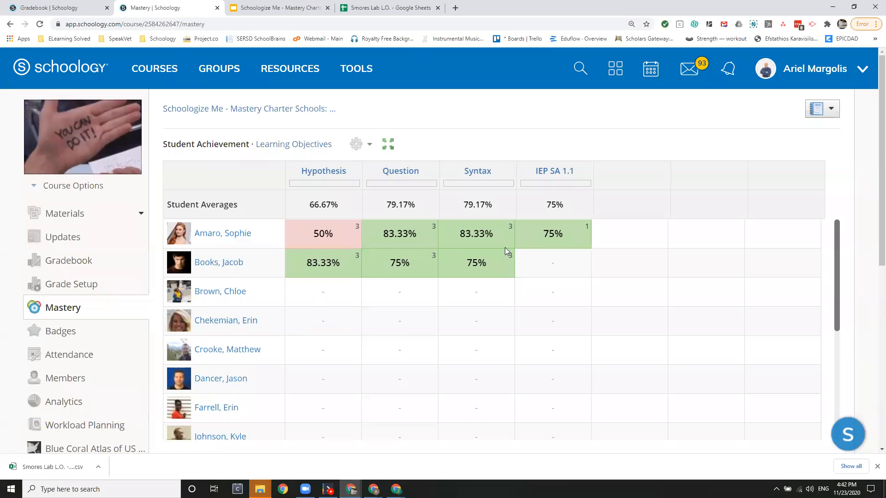
# Step: Switch the overall learning objectives grading method to Highest score in the Mastery Settings and save
pyautogui.click(370, 146)
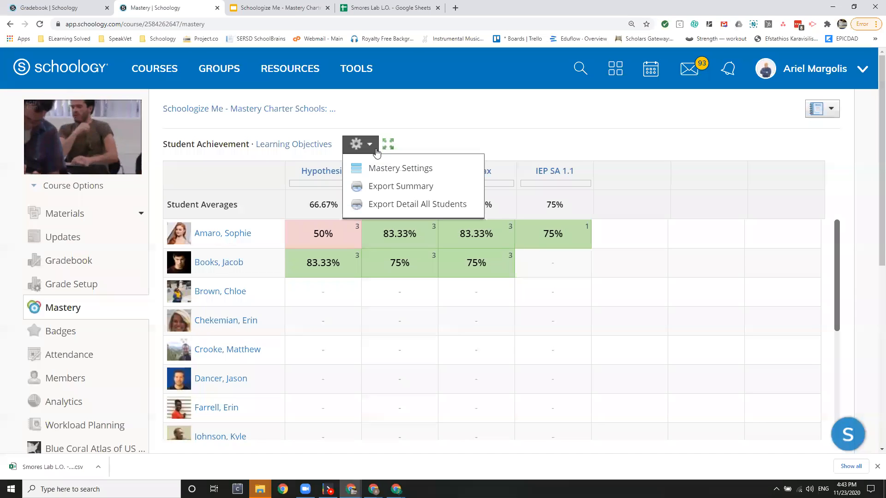
pyautogui.click(383, 167)
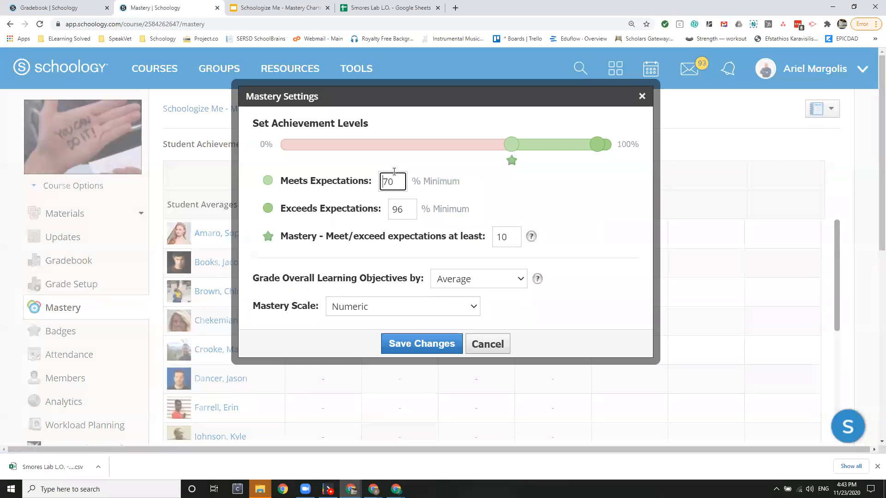
pyautogui.click(484, 285)
pyautogui.click(486, 294)
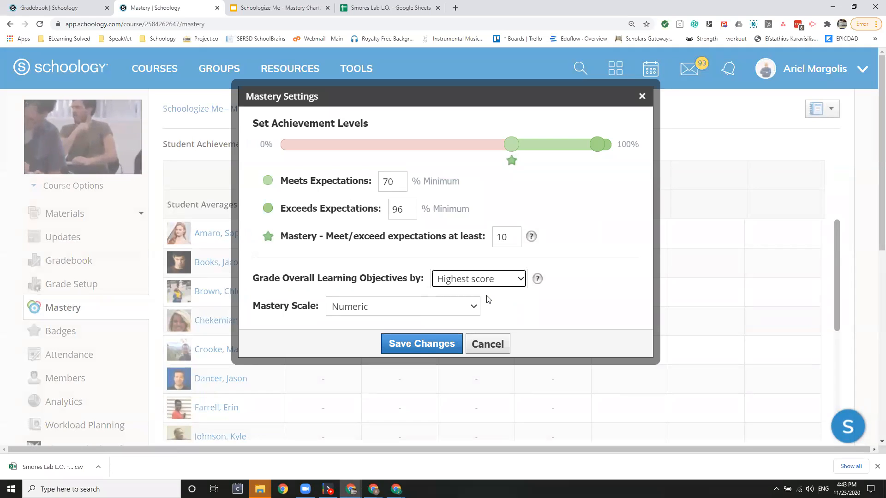
pyautogui.click(418, 345)
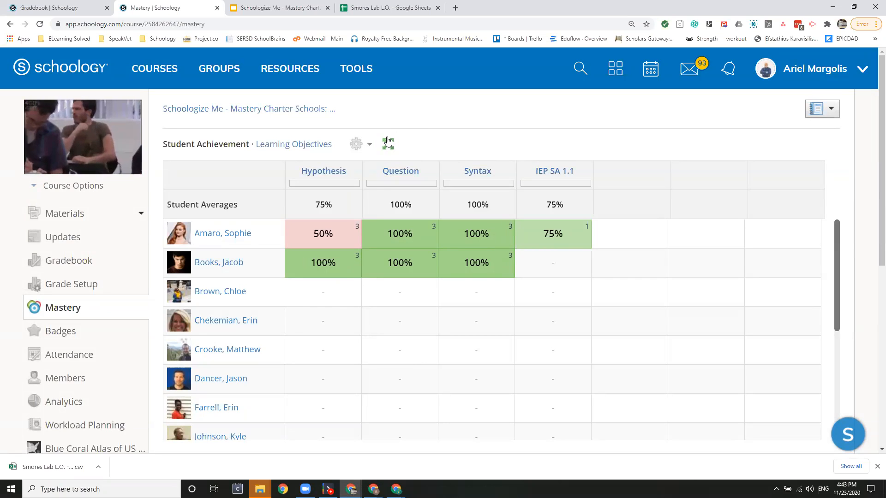
# Step: Change the overall learning objectives grading to Decaying Average in the Mastery Settings and save the changes
pyautogui.click(358, 148)
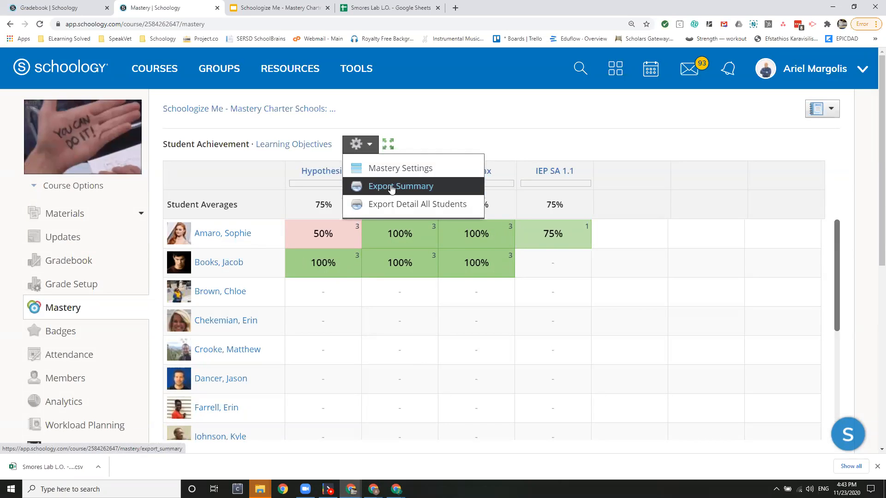
pyautogui.click(390, 170)
pyautogui.click(498, 282)
pyautogui.click(489, 321)
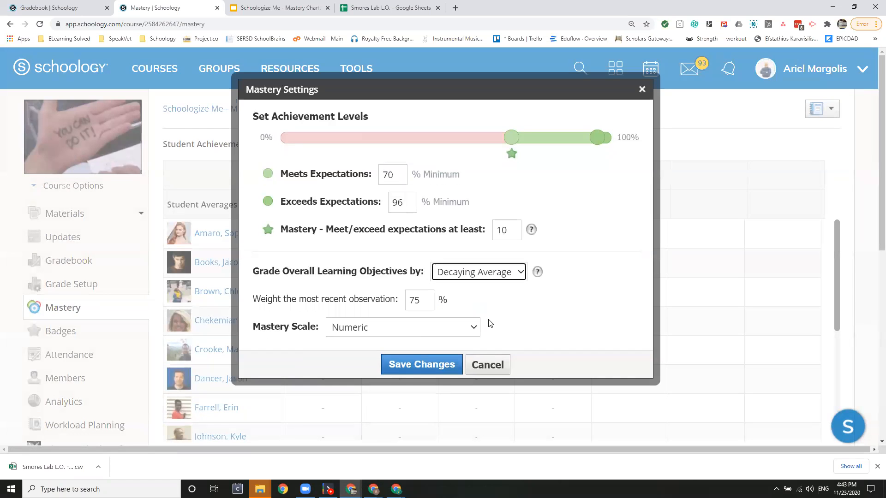
pyautogui.click(431, 371)
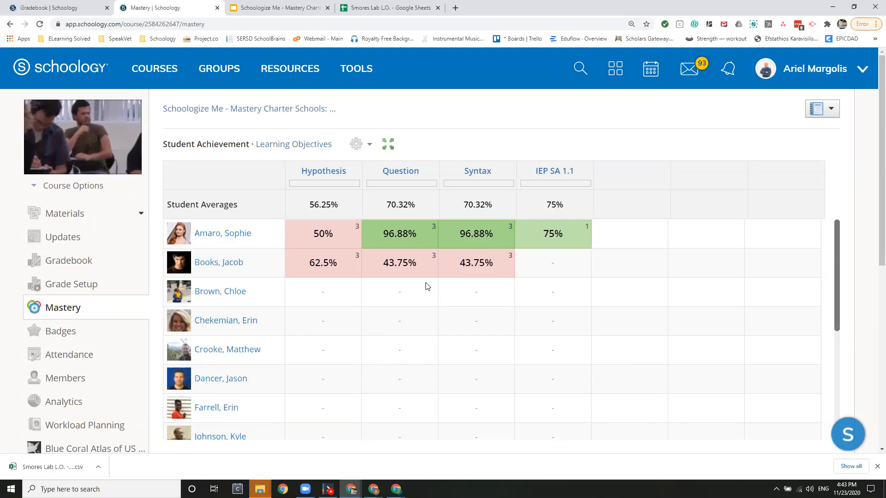
# Step: Set the mastery grading of overall learning objectives back to Average and save the settings
pyautogui.click(360, 145)
pyautogui.click(385, 168)
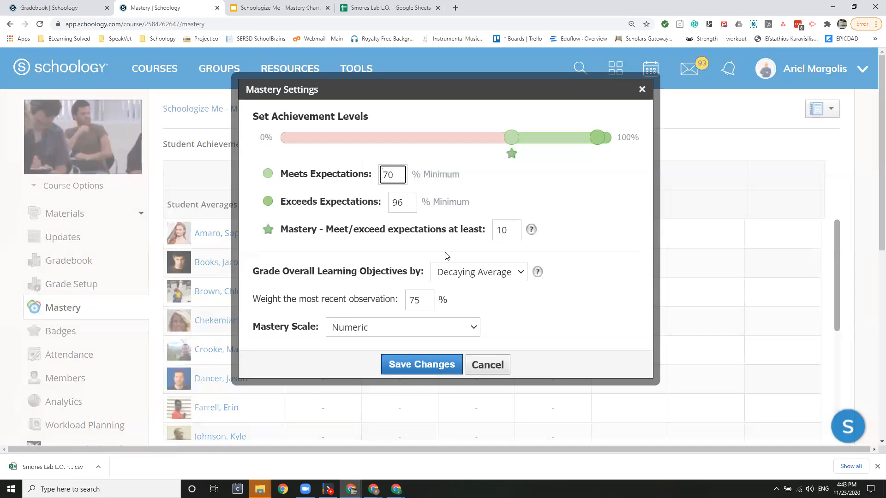
pyautogui.click(475, 273)
pyautogui.click(453, 301)
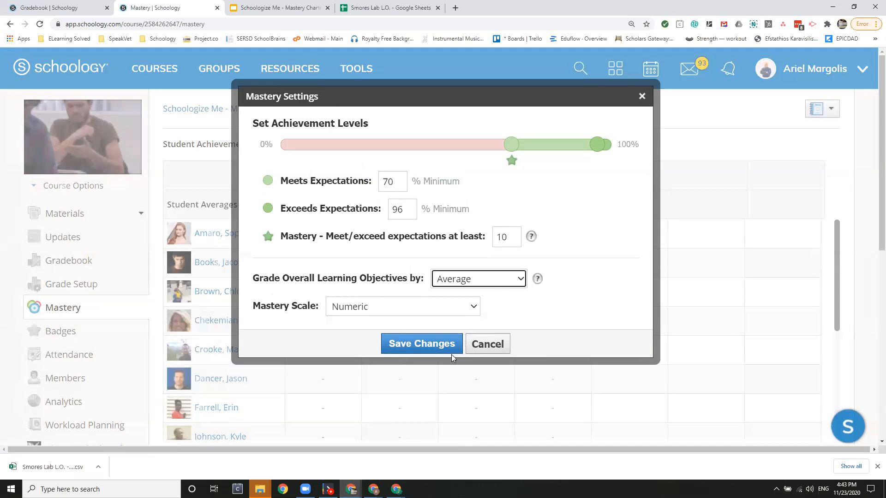
pyautogui.click(441, 364)
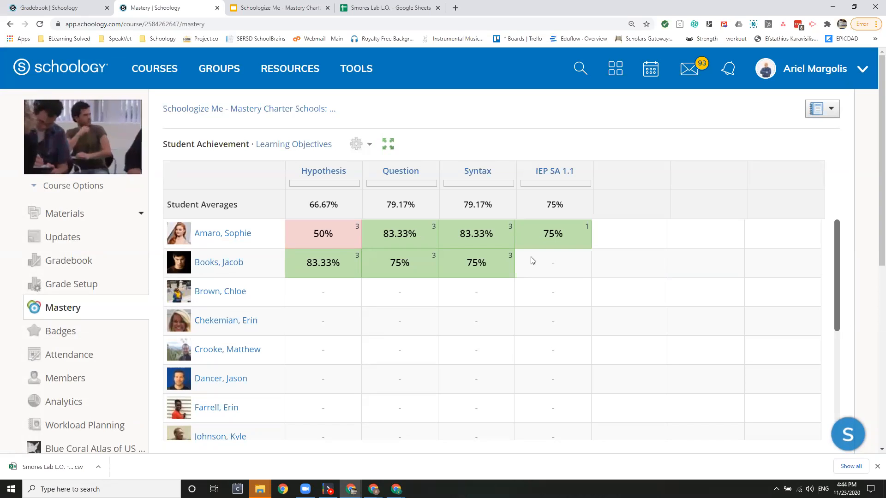
# Step: Inspect the assignments behind the first student's Syntax and IEP SA 1.1 mastery scores
pyautogui.moveTo(513, 232)
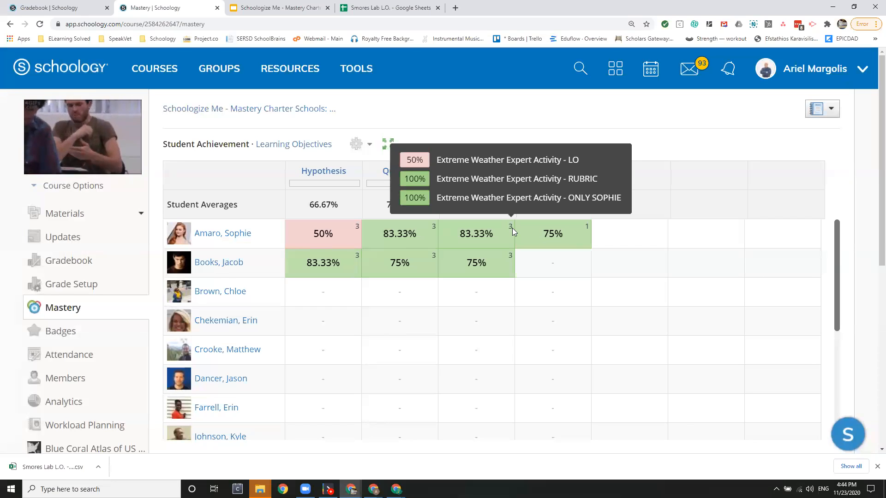
pyautogui.moveTo(484, 180)
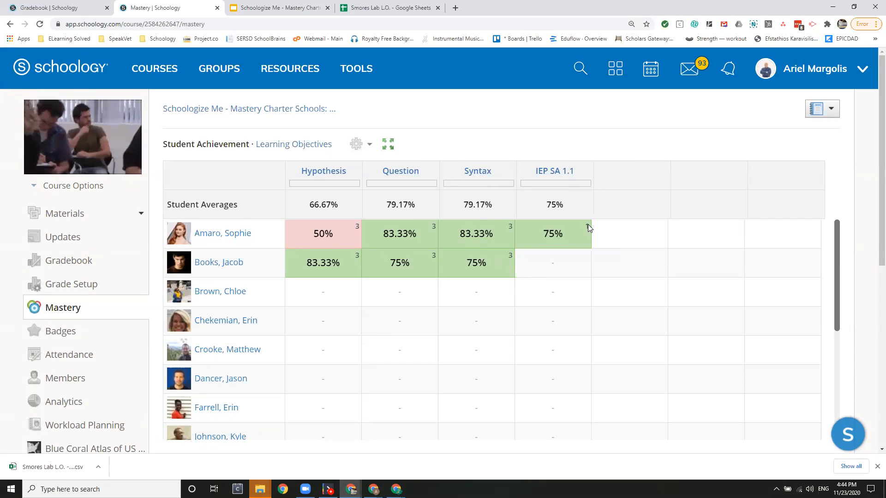
pyautogui.moveTo(588, 225)
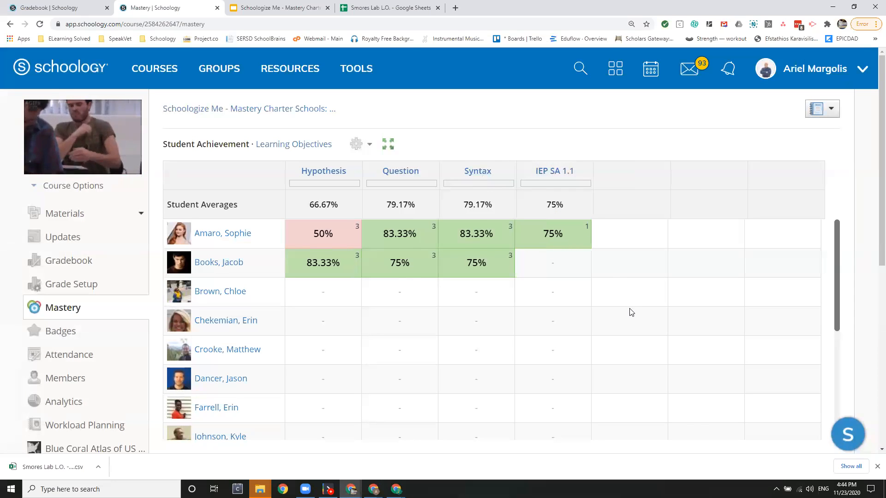
# Step: Switch to the linked Margolis Schools account of the first student in the mastery table and reset the page zoom to 100%
pyautogui.click(813, 68)
pyautogui.scroll(-2, 821, 299)
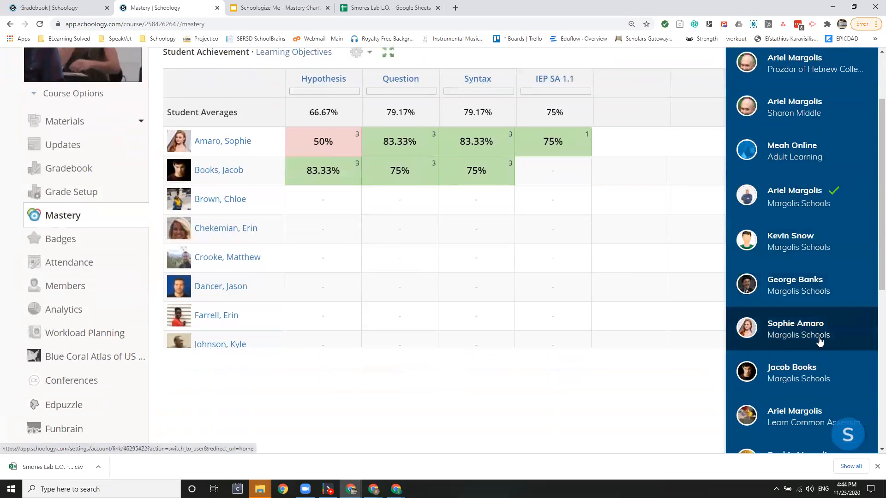
pyautogui.click(820, 341)
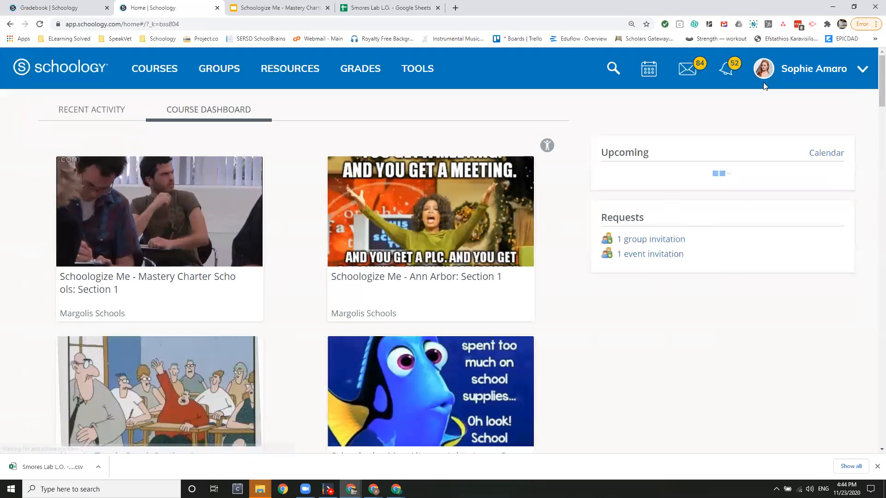
pyautogui.click(875, 24)
pyautogui.click(815, 127)
pyautogui.click(815, 127)
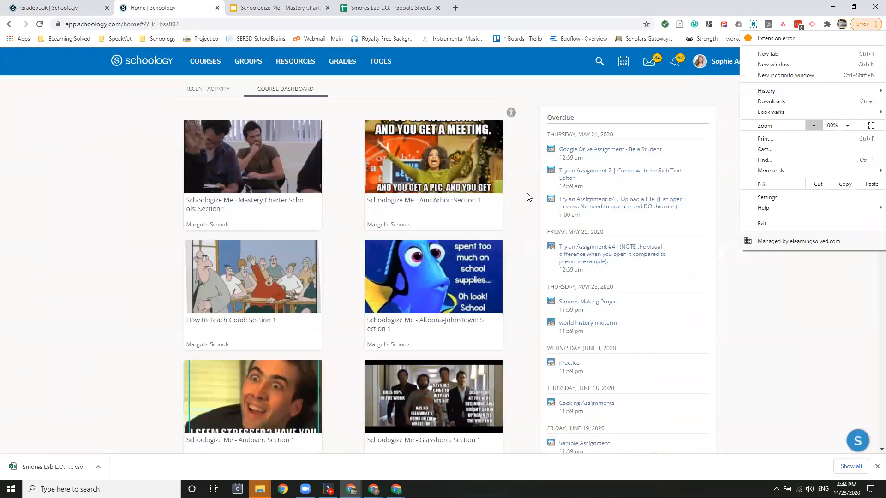
# Step: Look through the student's course dashboard, search for "MASTERY" and open the Schoologize Me - Mastery Charter Schools course
pyautogui.scroll(-4, 411, 200)
pyautogui.scroll(-4, 413, 200)
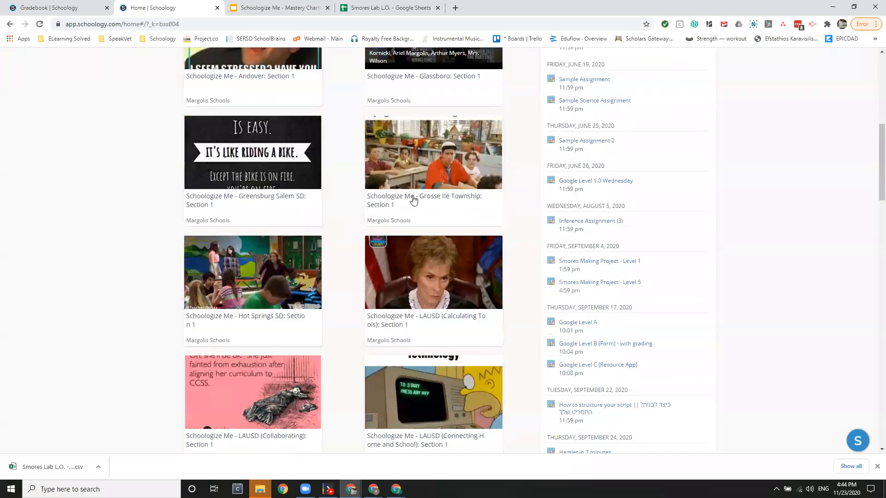
pyautogui.scroll(-5, 414, 200)
pyautogui.scroll(-11, 414, 200)
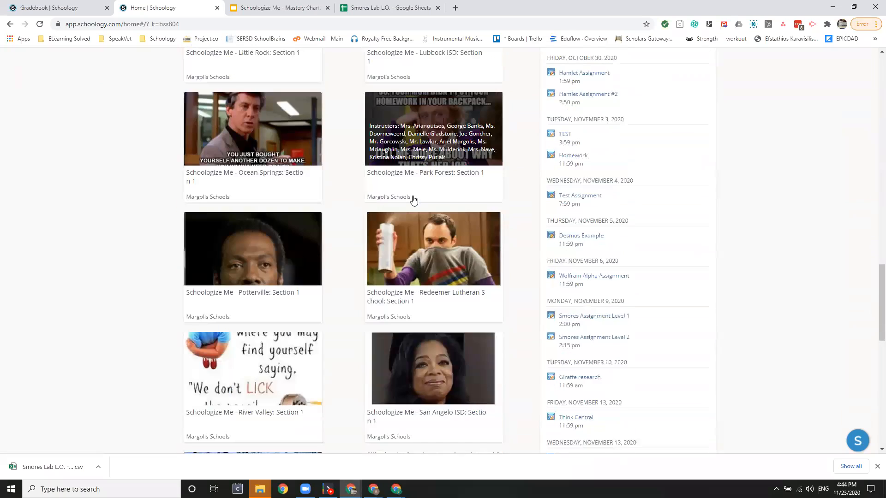
pyautogui.scroll(-8, 413, 199)
pyautogui.scroll(-2, 412, 199)
pyautogui.scroll(20, 413, 195)
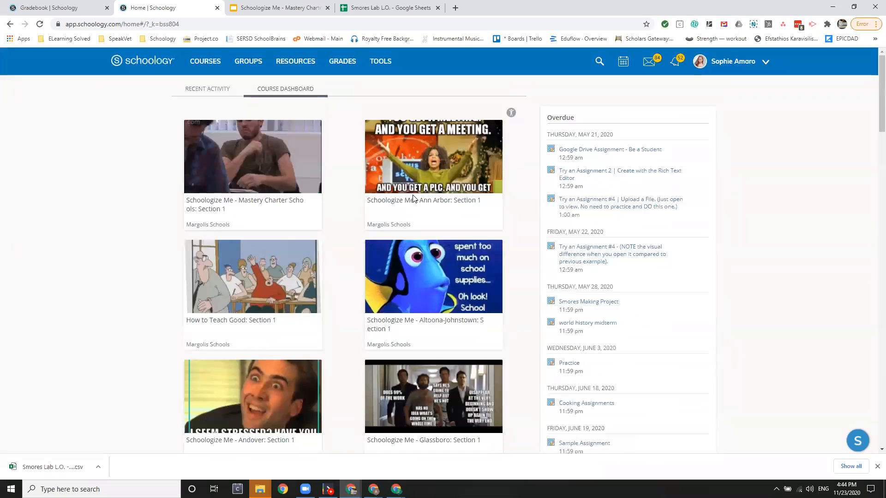
pyautogui.click(599, 62)
pyautogui.write('MASTERY')
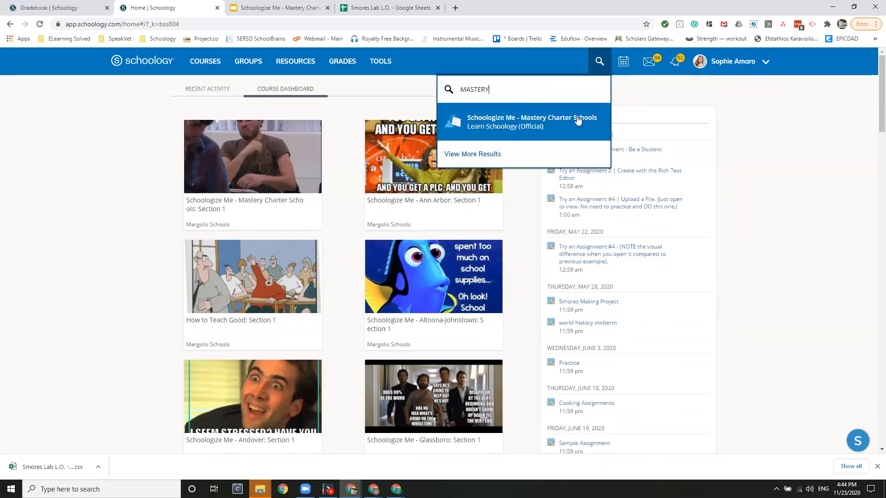
pyautogui.click(578, 120)
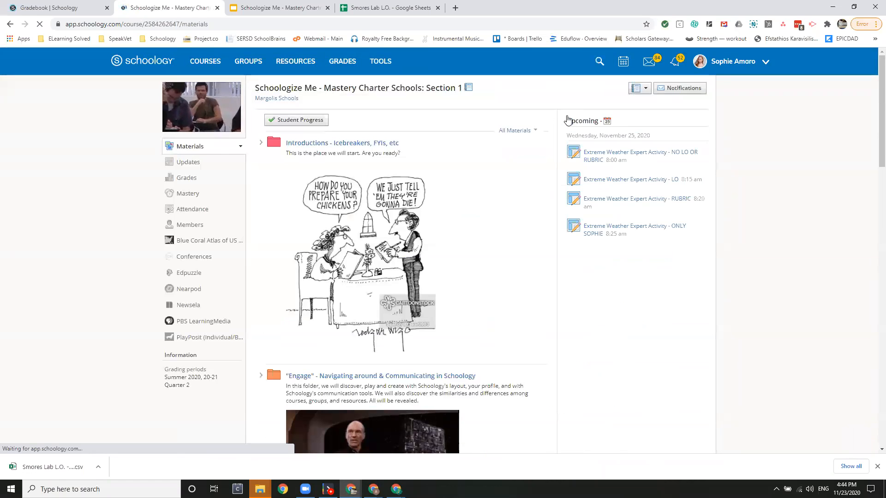
# Step: Open the student's Mastery report and examine the grades and progress charts for every learning objective
pyautogui.click(183, 194)
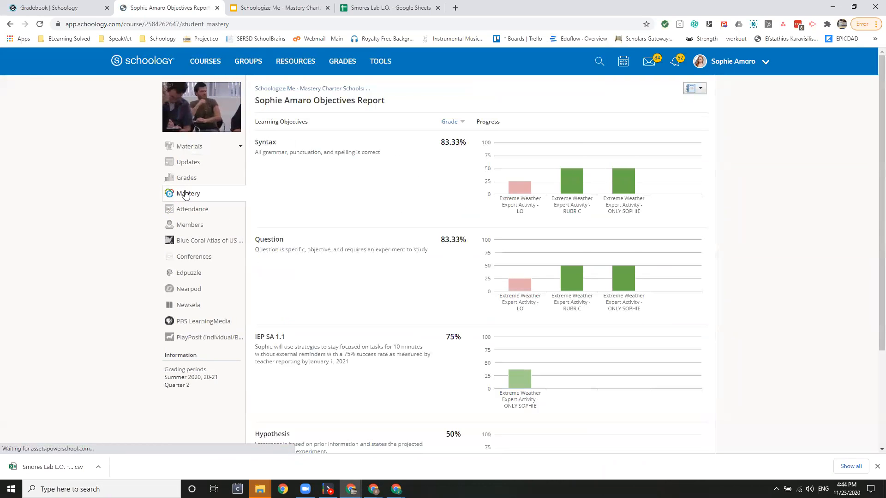
pyautogui.scroll(-1, 610, 190)
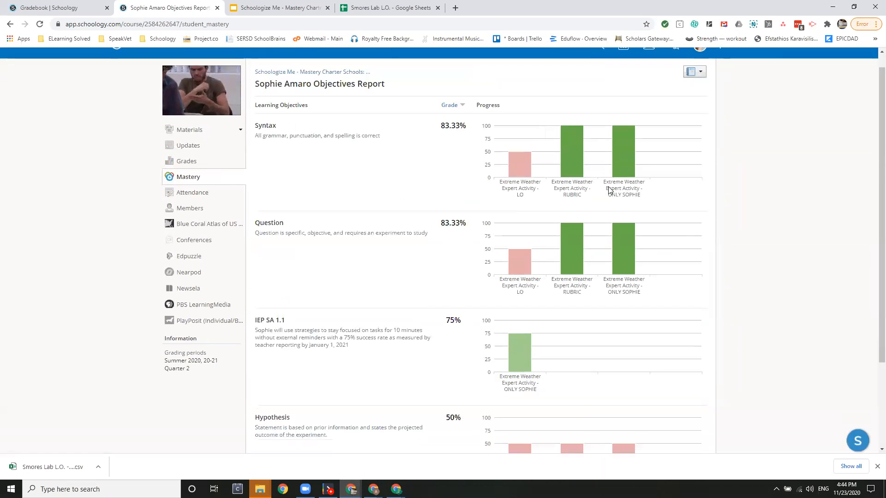
pyautogui.scroll(-3, 609, 190)
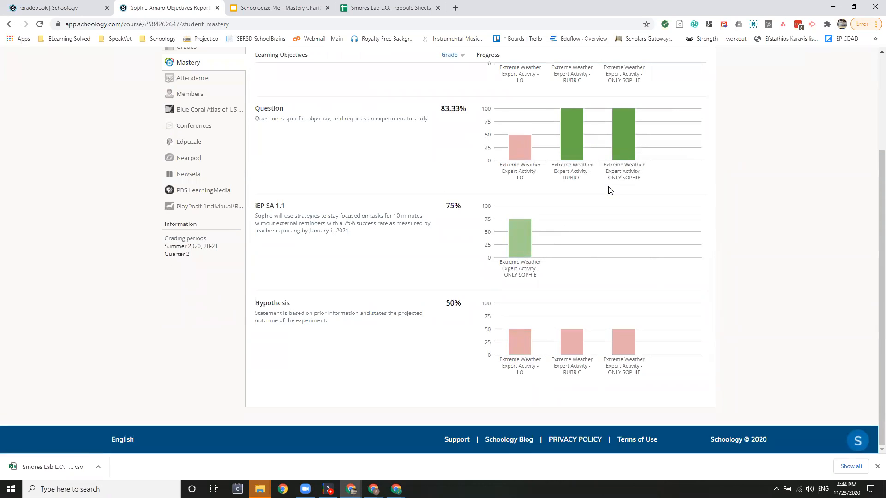
pyautogui.scroll(3, 610, 190)
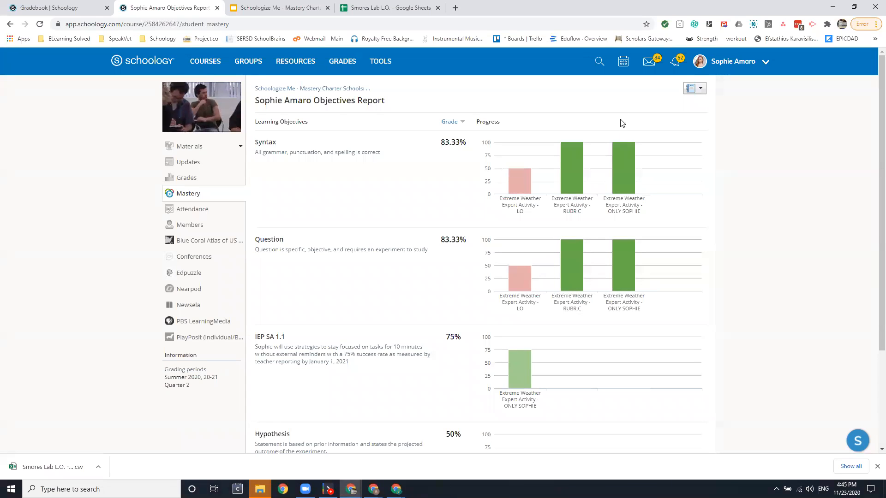
# Step: Switch from the student's account to the linked parent account that views this student
pyautogui.click(770, 70)
pyautogui.scroll(-3, 720, 208)
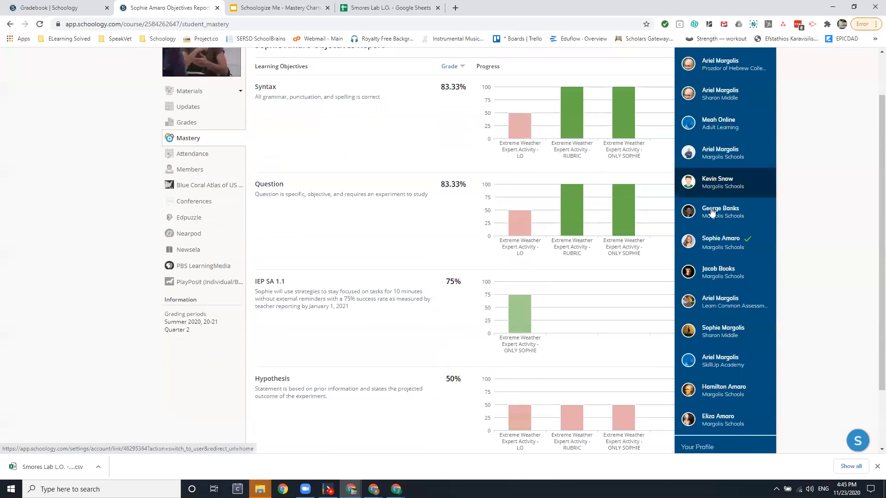
pyautogui.click(713, 344)
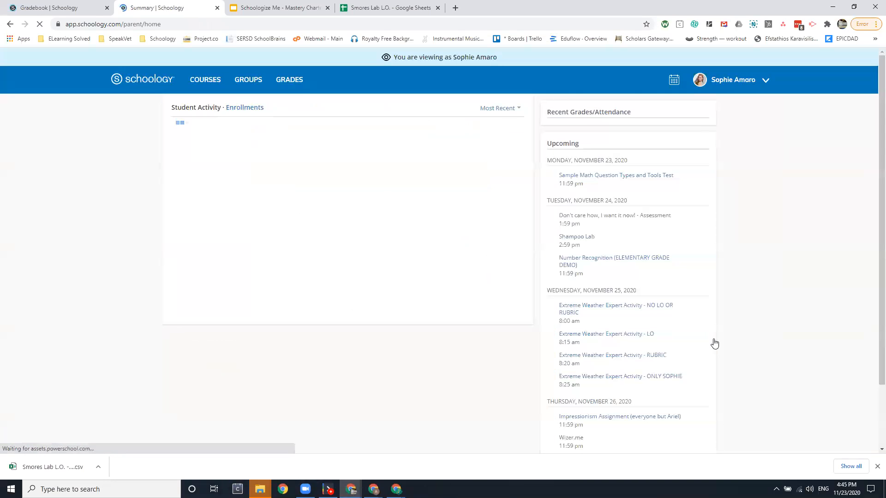
# Step: Open the child's Mastery report for the Schoologize Me - Mastery Charter Schools course in the parent view
pyautogui.click(291, 81)
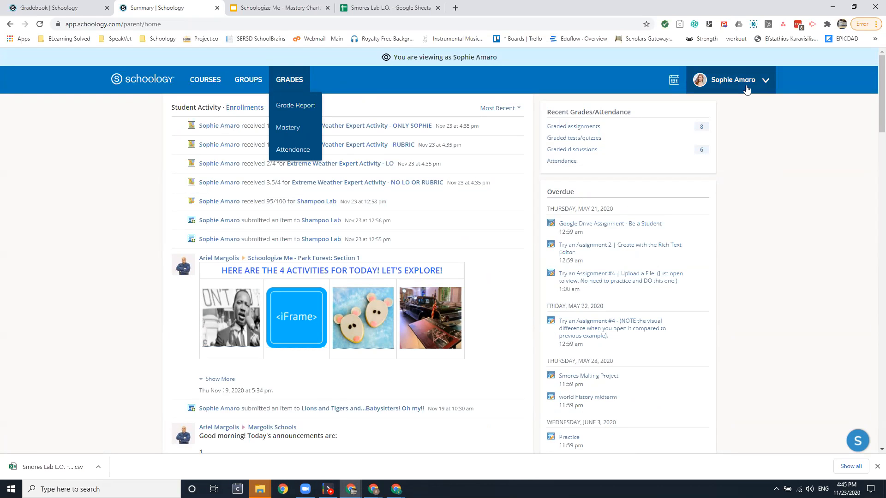
pyautogui.click(282, 133)
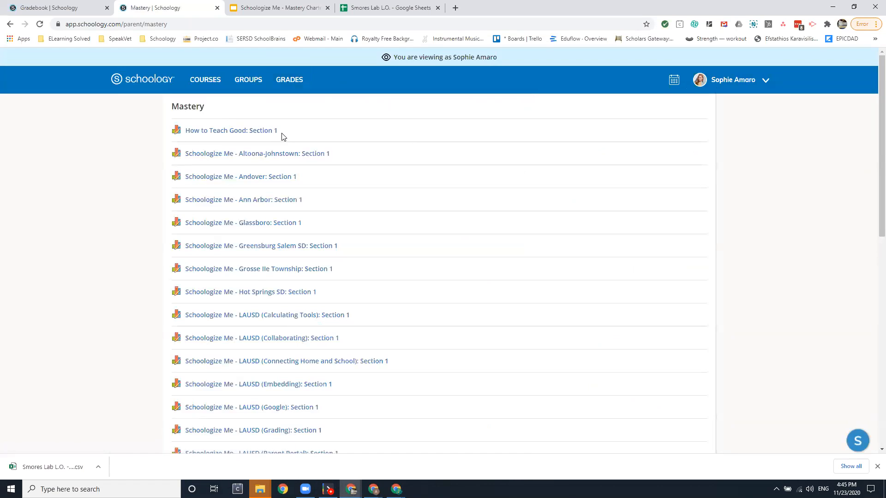
pyautogui.scroll(-6, 284, 137)
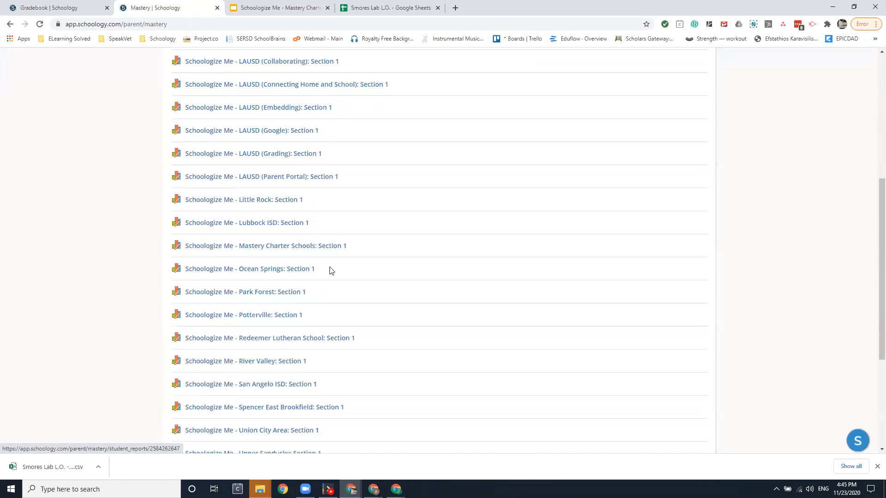
pyautogui.click(331, 248)
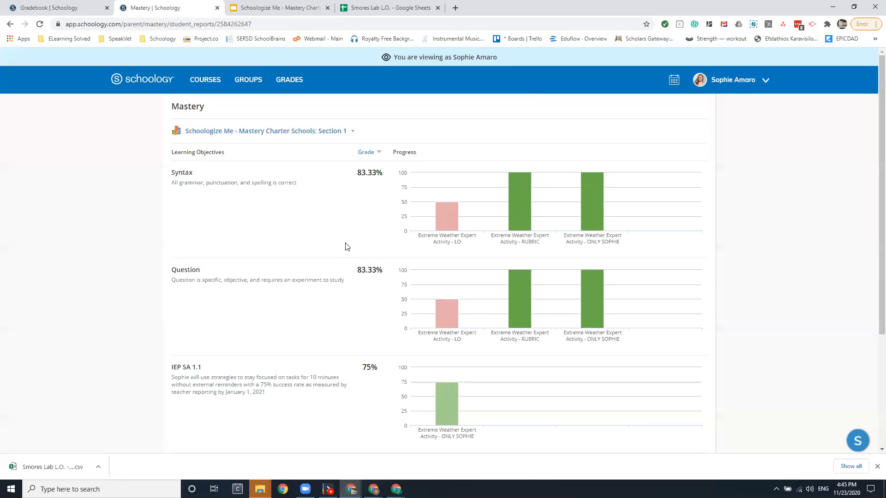
# Step: Examine the parent view's grades and progress charts for Syntax, Question, IEP SA 1.1 and Hypothesis
pyautogui.scroll(-5, 347, 246)
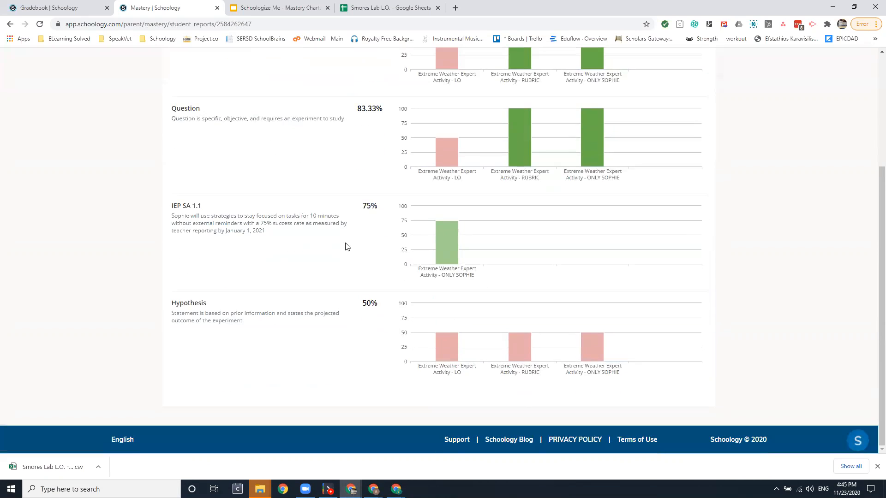
pyautogui.scroll(1, 347, 246)
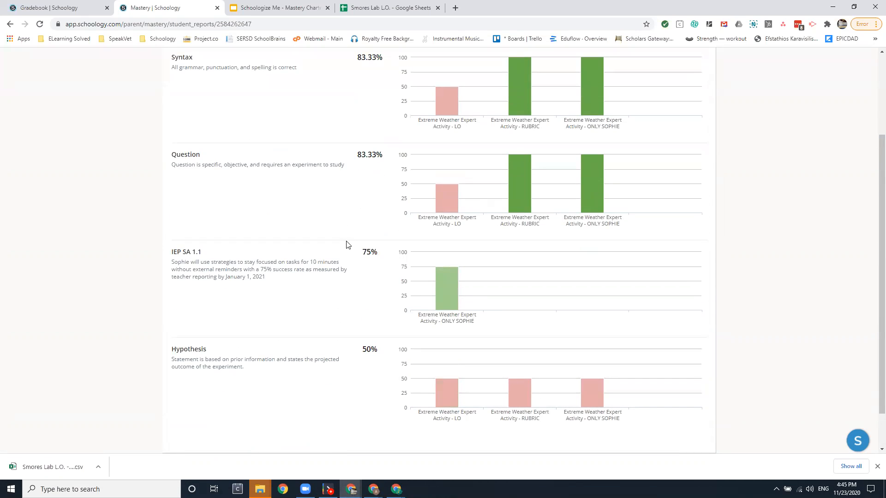
pyautogui.scroll(1, 348, 245)
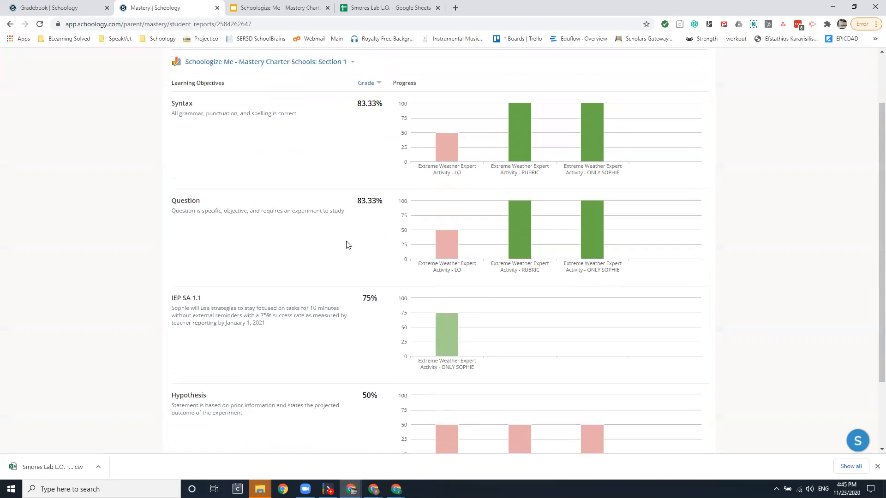
pyautogui.scroll(1, 348, 244)
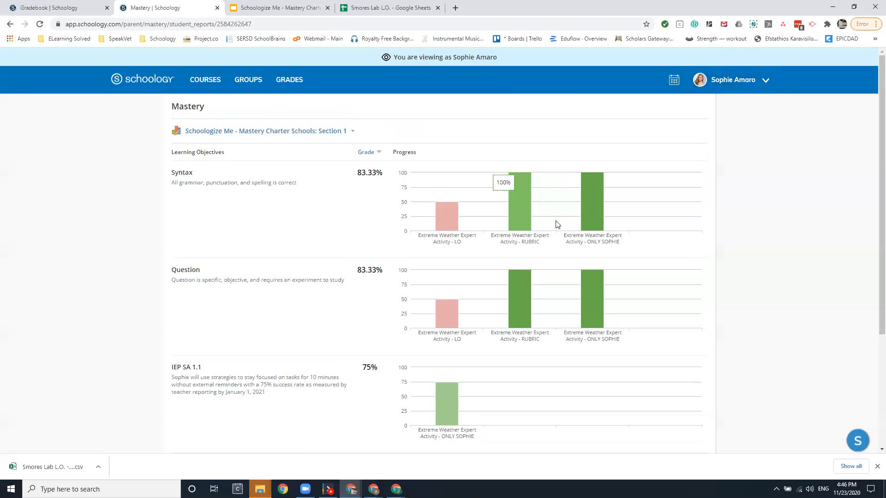
pyautogui.scroll(-4, 481, 385)
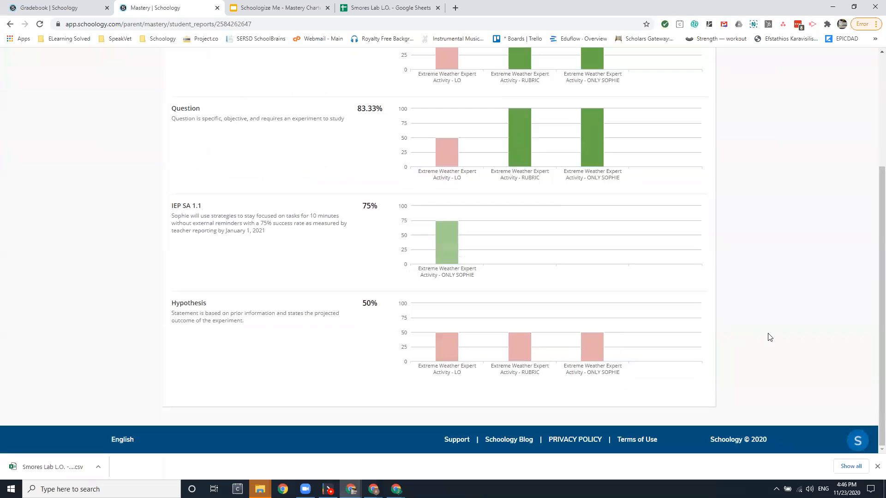
pyautogui.scroll(4, 766, 333)
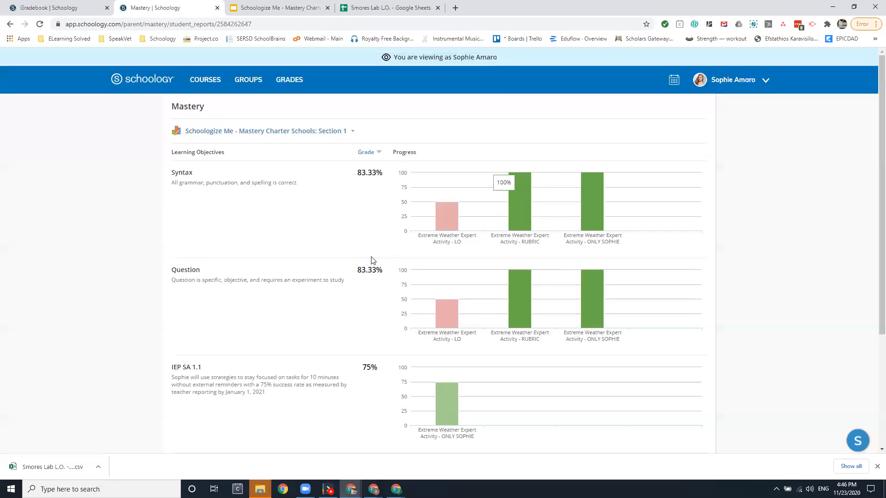
pyautogui.scroll(-4, 446, 232)
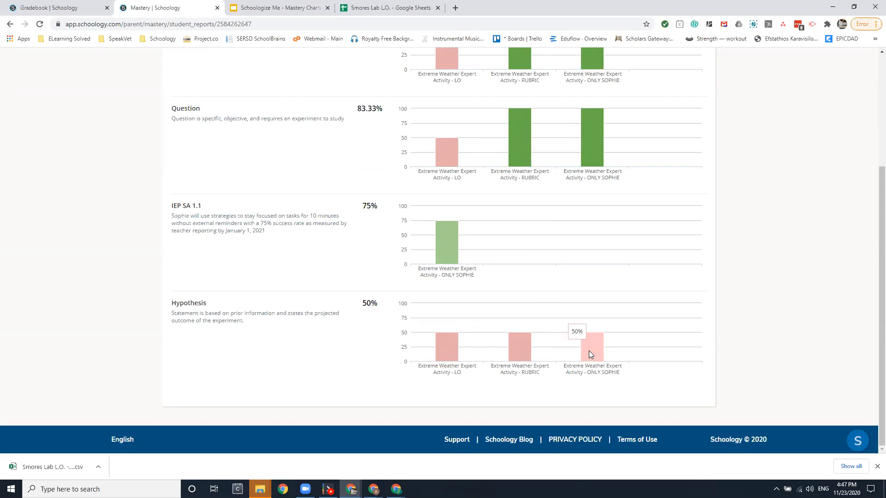
pyautogui.scroll(3, 640, 321)
pyautogui.scroll(1, 640, 321)
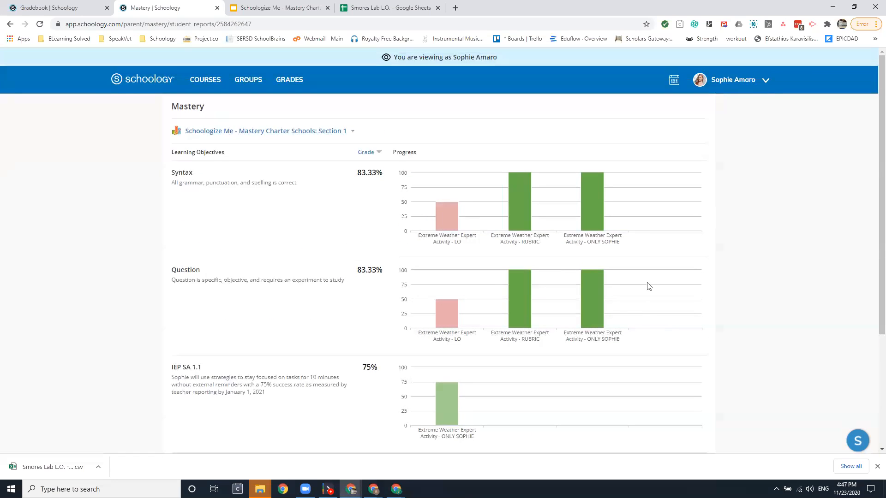
# Step: Switch back to the teacher's Margolis Schools account and open the Mastery page of the Schoologize Me - Mastery Charter Schools course
pyautogui.click(759, 92)
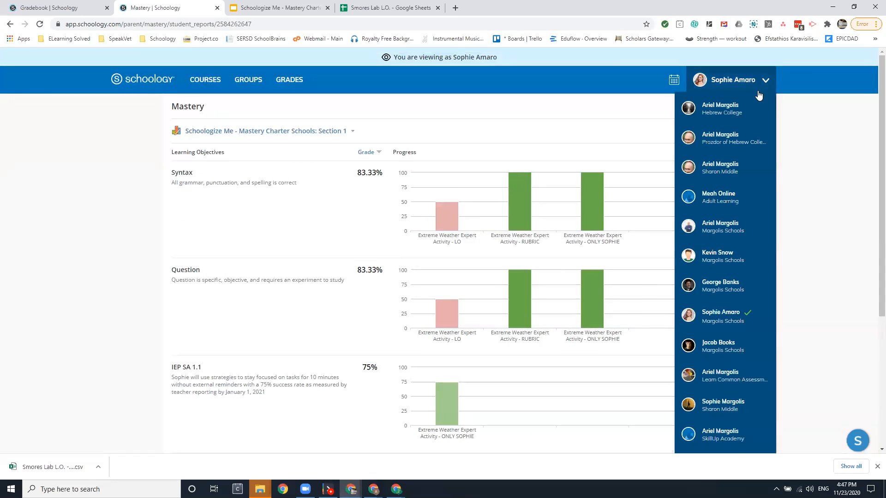
pyautogui.click(704, 231)
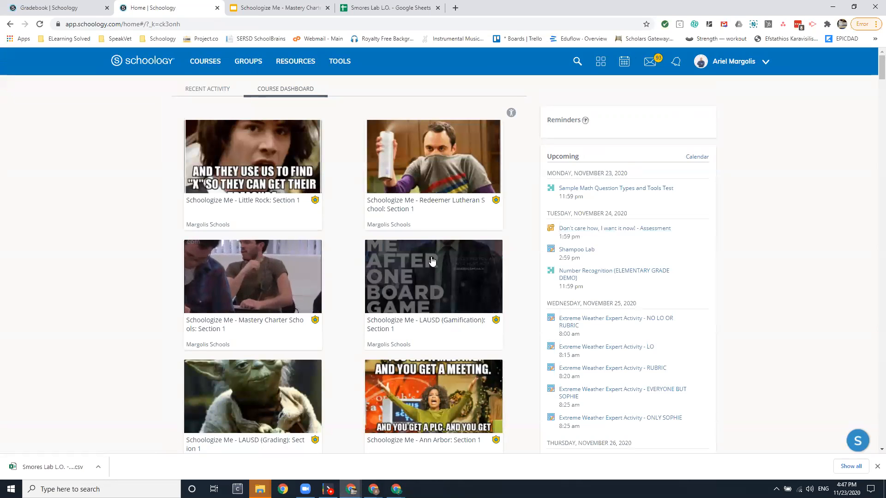
pyautogui.click(254, 306)
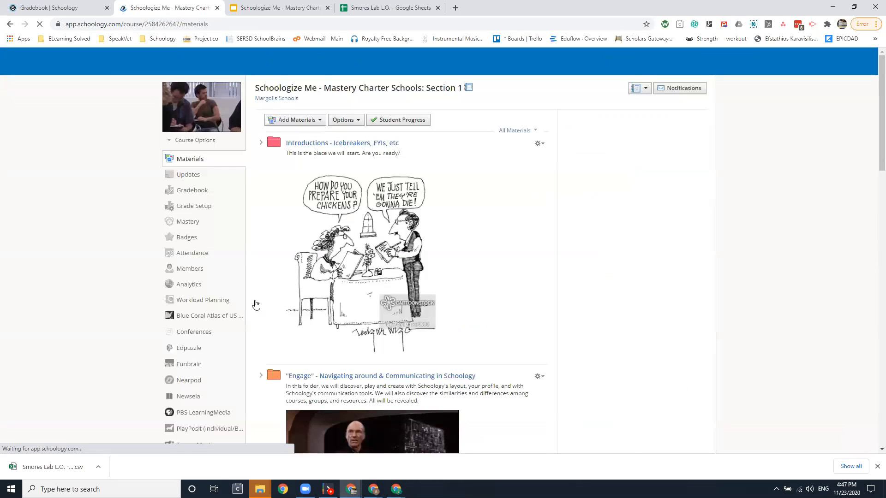
pyautogui.click(193, 223)
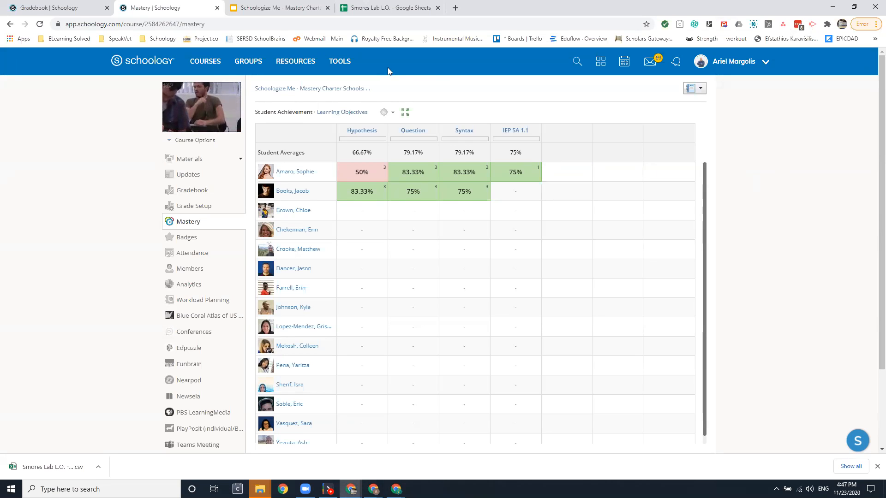
# Step: Return to the course materials and expand the Introductions folder and its Training Recordings subfolder
pyautogui.click(360, 92)
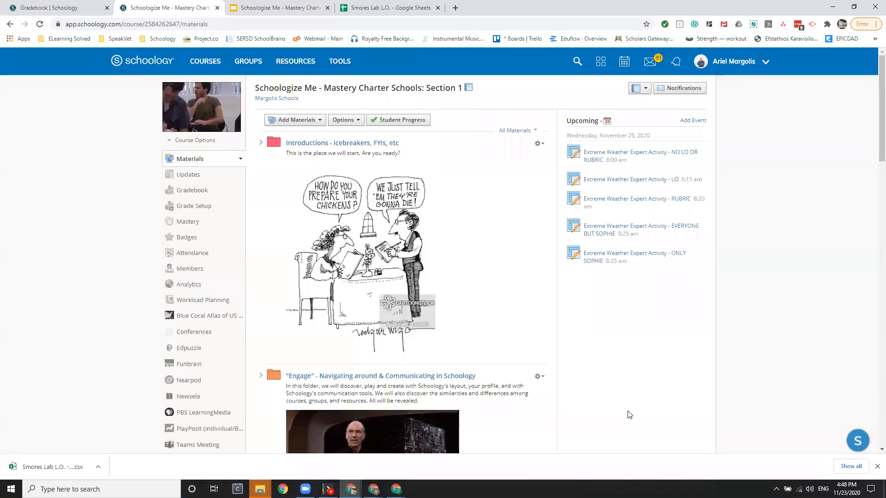
pyautogui.click(261, 143)
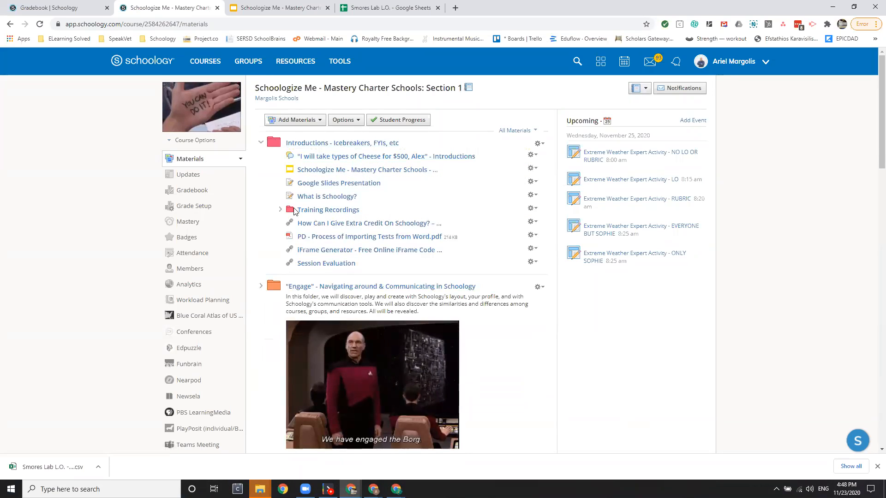
pyautogui.click(280, 210)
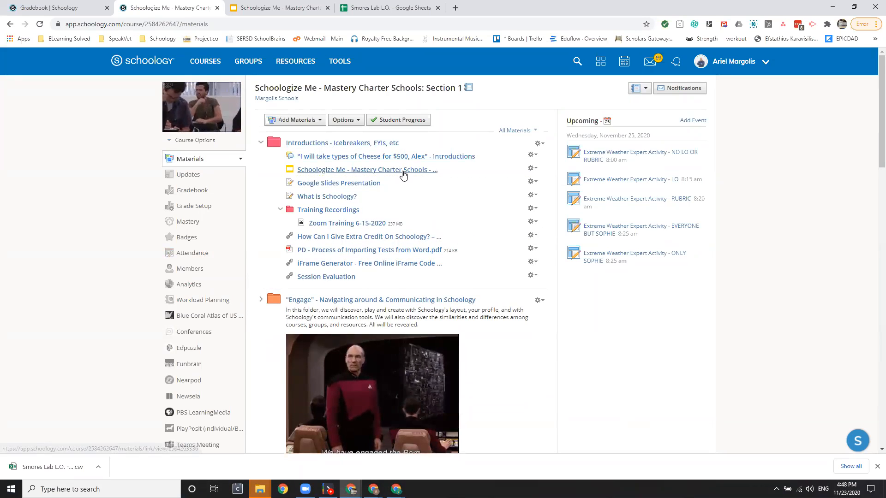
# Step: Open the Navigation Links Around Welcome Text page from the Examples of Course Headers folder within Enter the Rabbit Hole
pyautogui.scroll(-4, 406, 174)
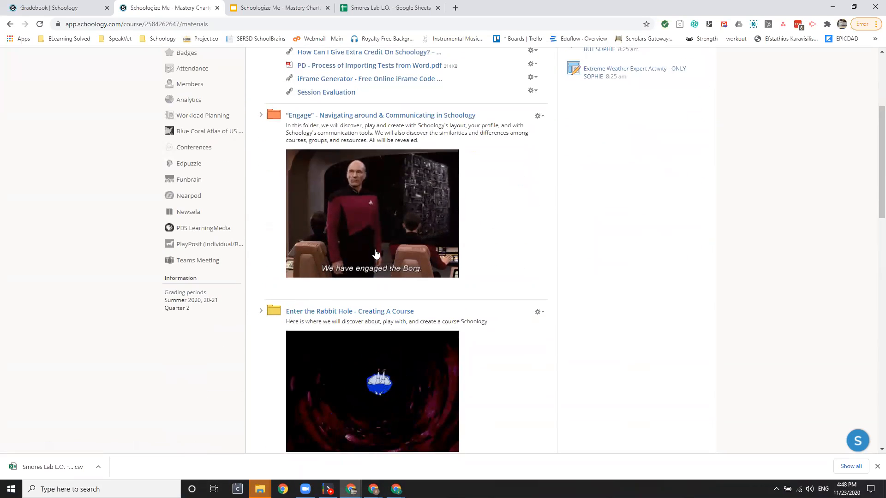
pyautogui.click(261, 316)
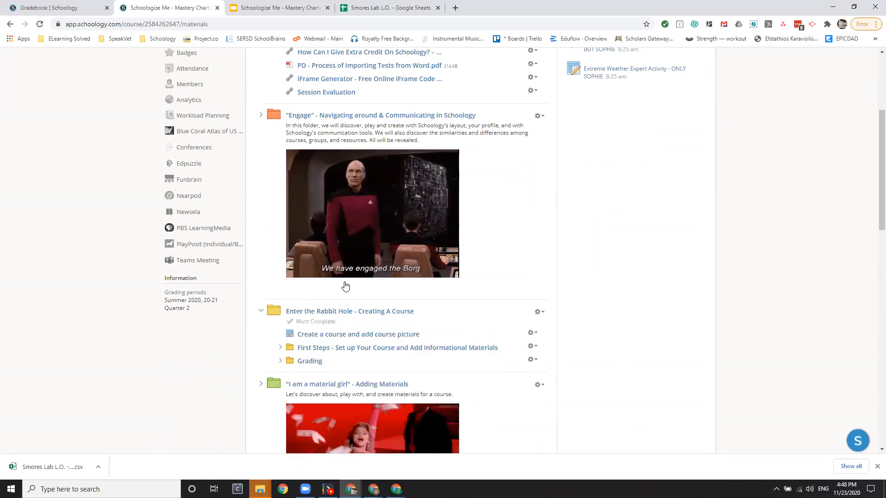
pyautogui.scroll(-2, 307, 285)
pyautogui.click(280, 256)
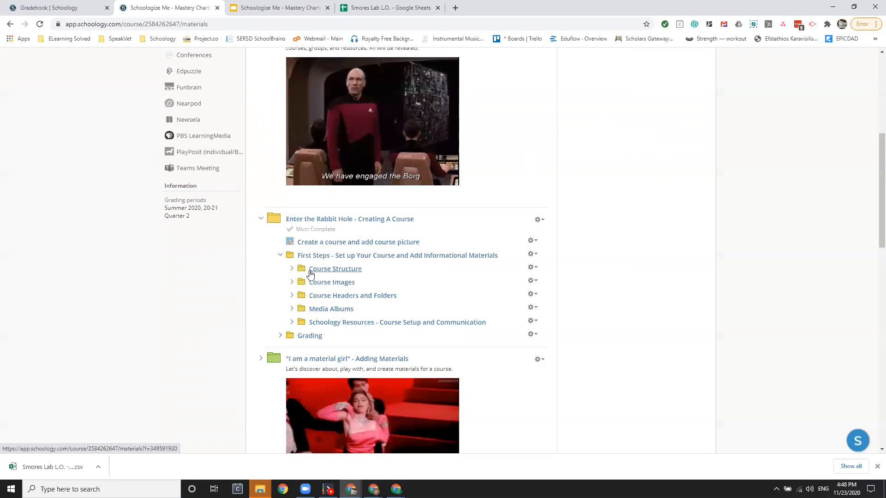
pyautogui.scroll(-2, 369, 298)
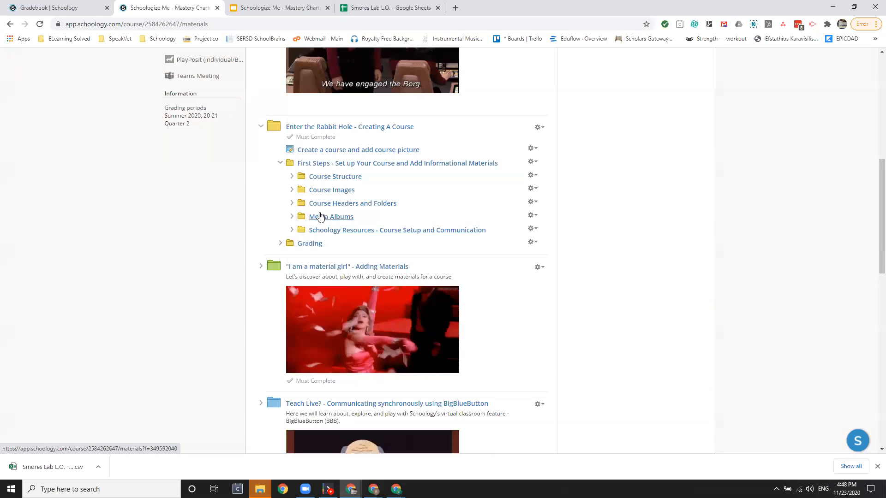
pyautogui.click(292, 204)
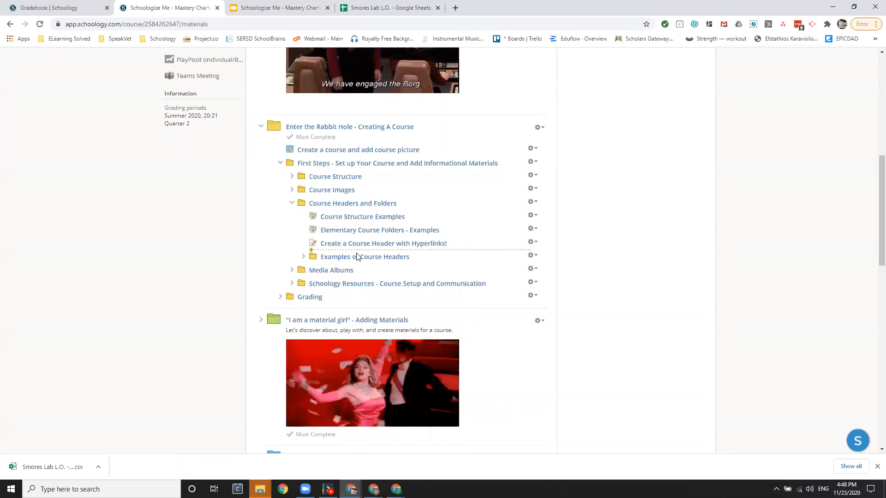
pyautogui.click(347, 260)
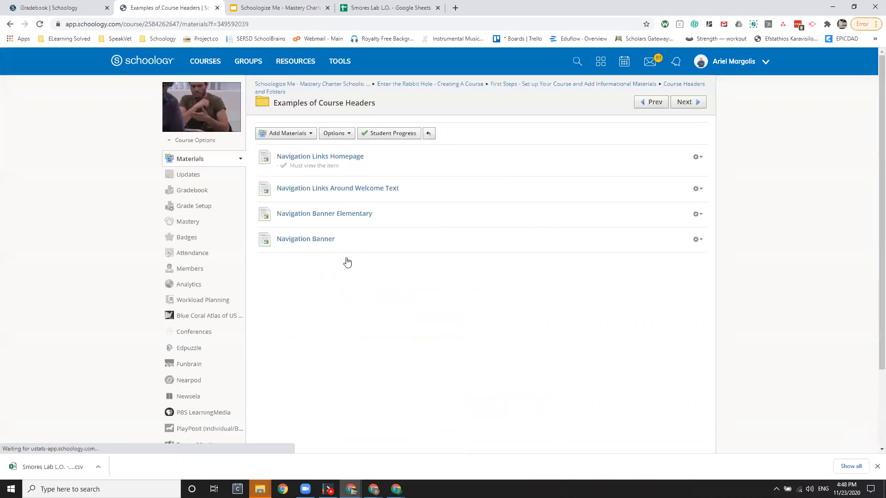
pyautogui.click(378, 189)
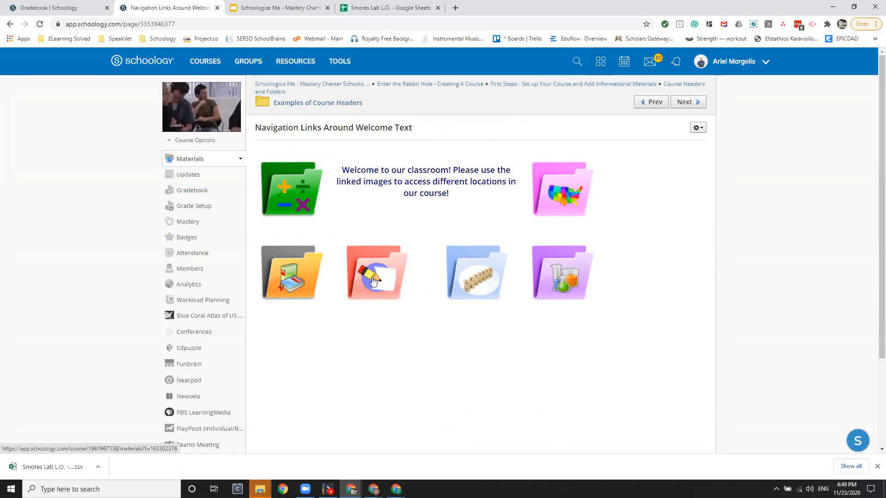
# Step: Open the "Create a Course Header with Hyperlinks!" page from the Course Headers and Folders folder and copy its web address
pyautogui.click(552, 86)
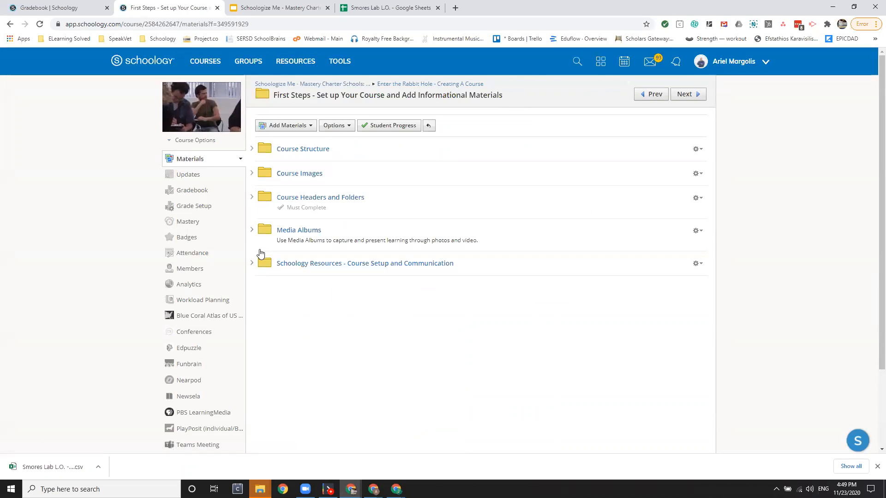
pyautogui.click(252, 197)
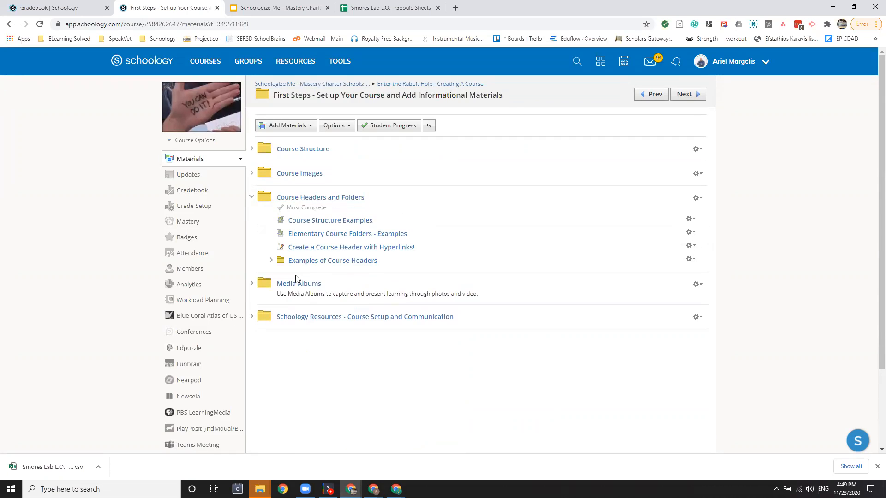
pyautogui.click(338, 249)
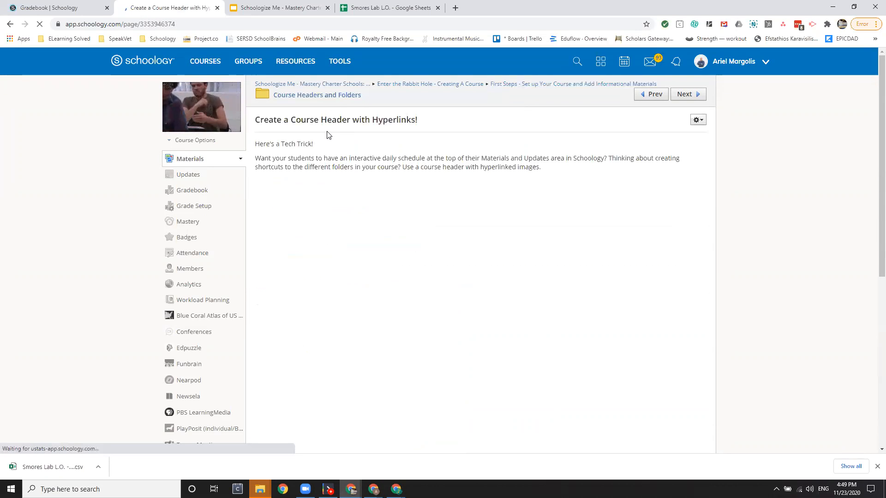
pyautogui.click(139, 24)
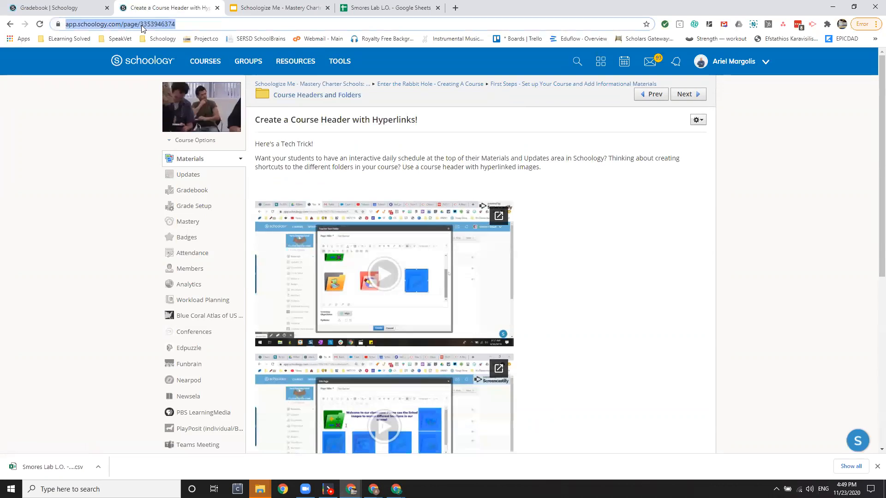
pyautogui.rightClick(144, 26)
pyautogui.click(182, 78)
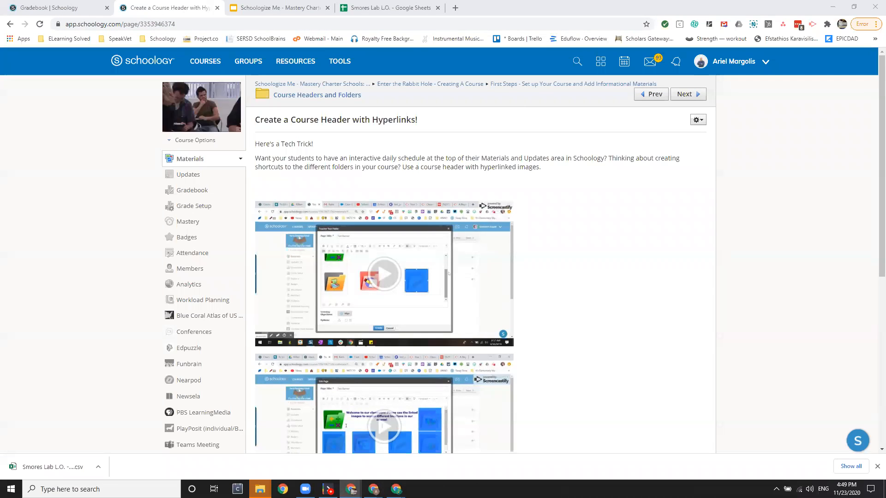
# Step: Look into the Custom Learning (Including IEP Goals) folder under Grading in Enter the Rabbit Hole and return to the course's main materials
pyautogui.click(470, 89)
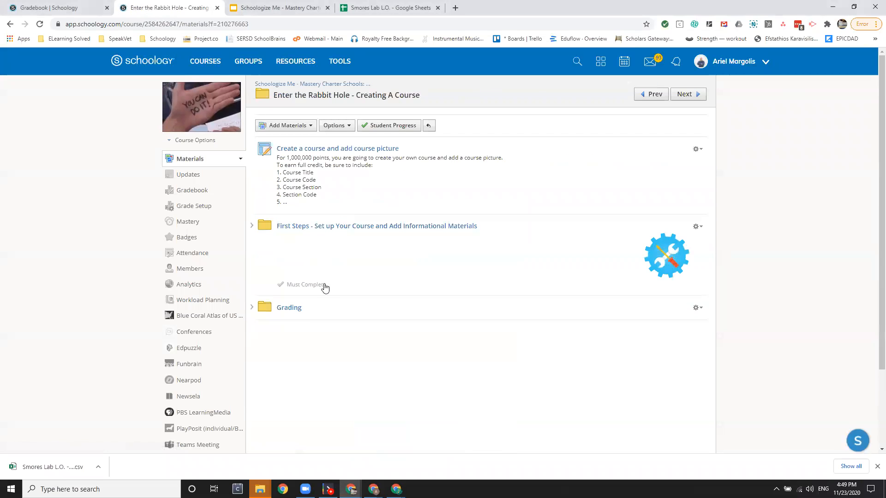
pyautogui.click(251, 308)
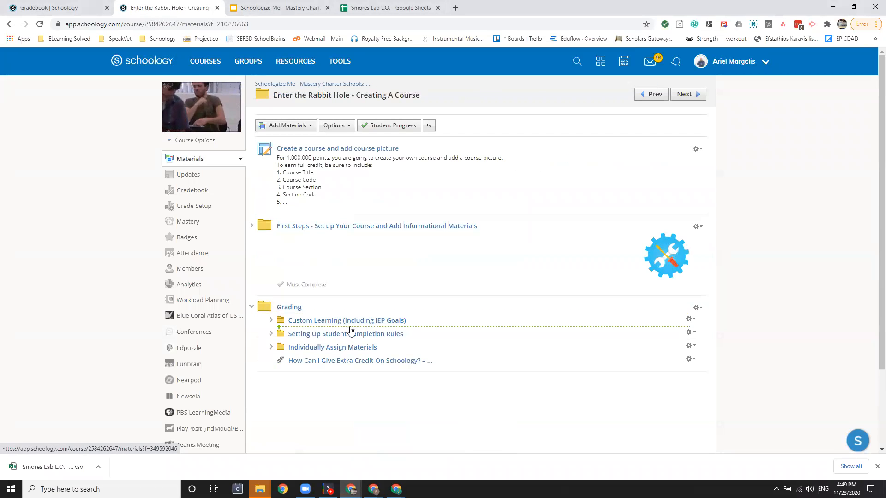
pyautogui.click(320, 323)
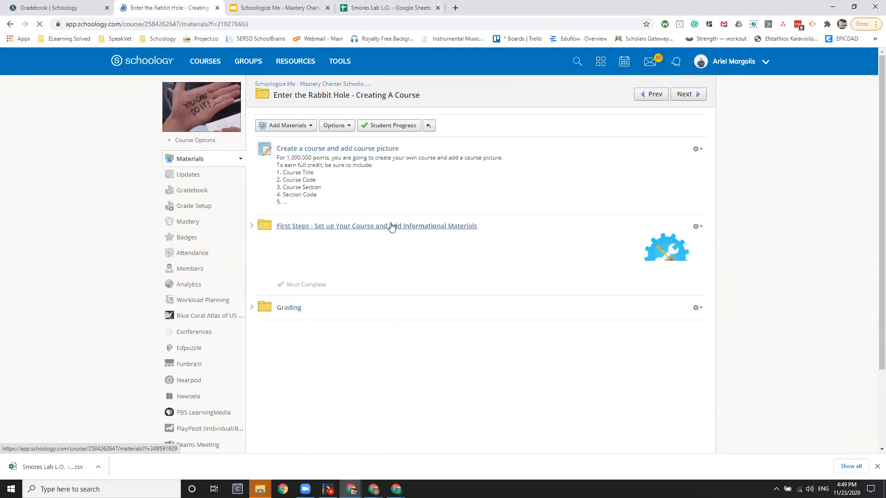
pyautogui.click(329, 85)
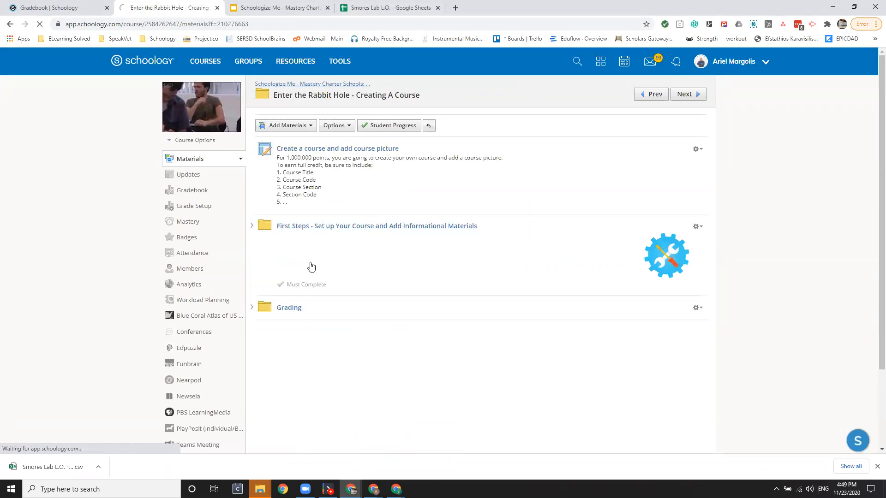
# Step: Expand the "I am a material girl" and Quizzes and Assessments folders and view the options available for the Practice Assessment
pyautogui.scroll(-10, 312, 267)
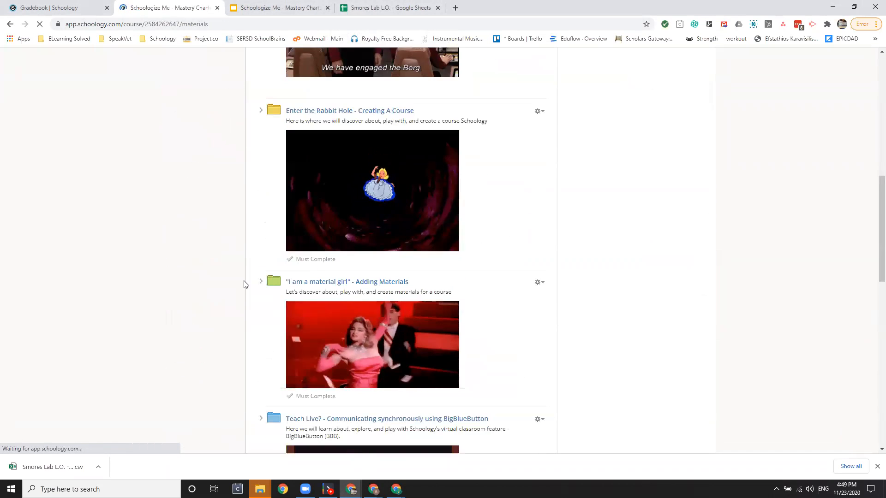
pyautogui.click(261, 281)
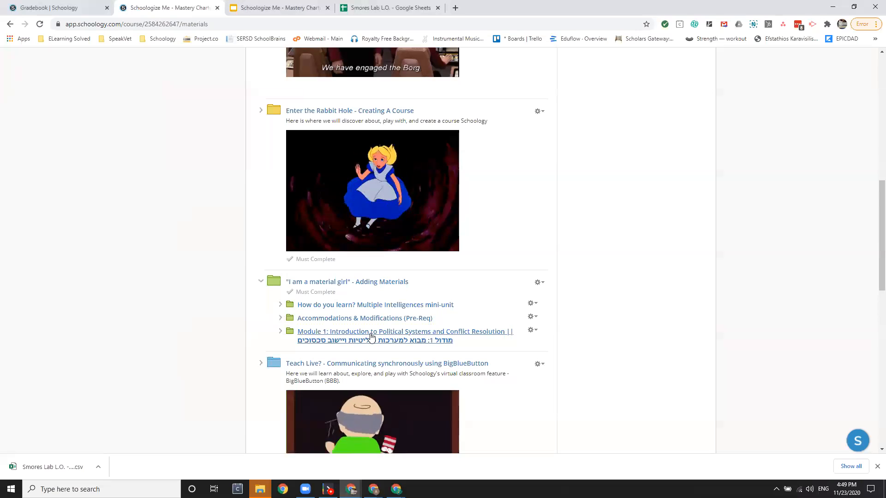
pyautogui.scroll(-4, 272, 325)
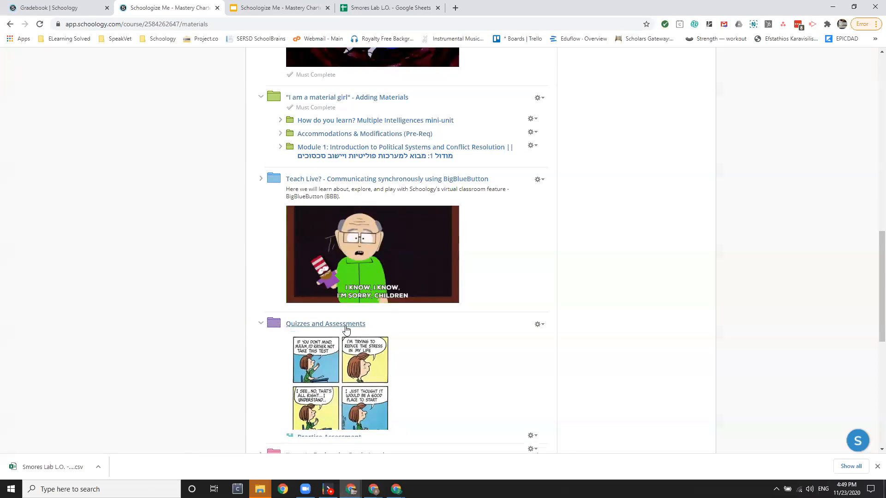
pyautogui.click(261, 325)
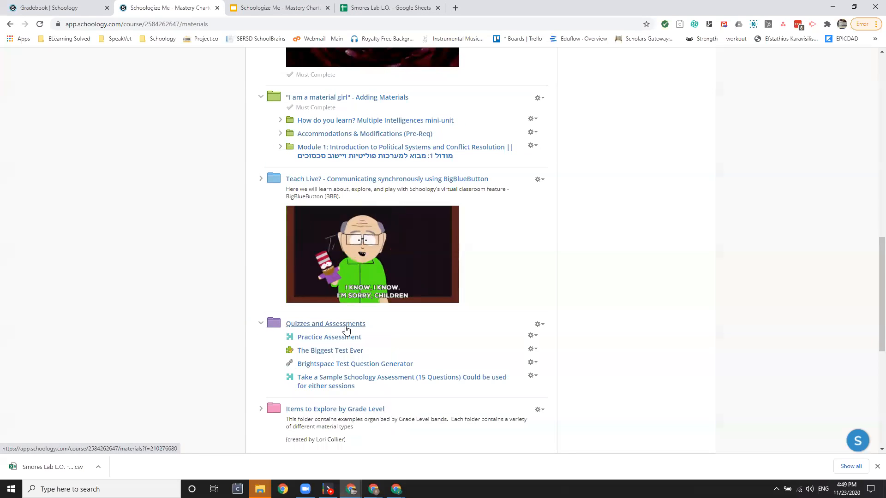
pyautogui.click(534, 343)
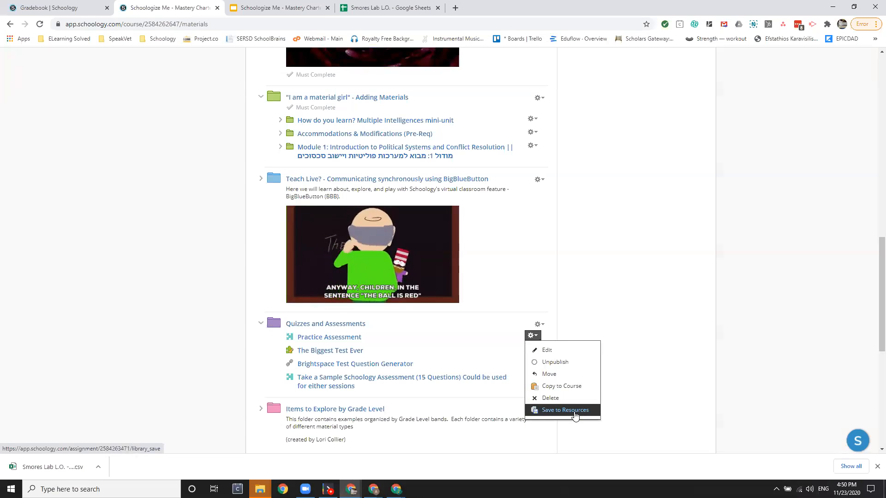
pyautogui.click(671, 248)
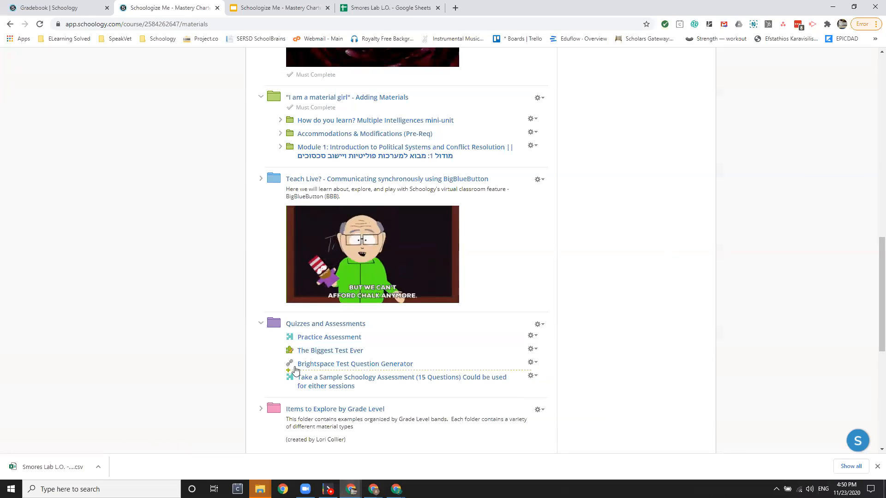
# Step: Expand the Items to Explore by Grade Level folder with its Upper Elementary and Secondary Examples subfolders and look over the remaining course folders
pyautogui.scroll(-3, 284, 294)
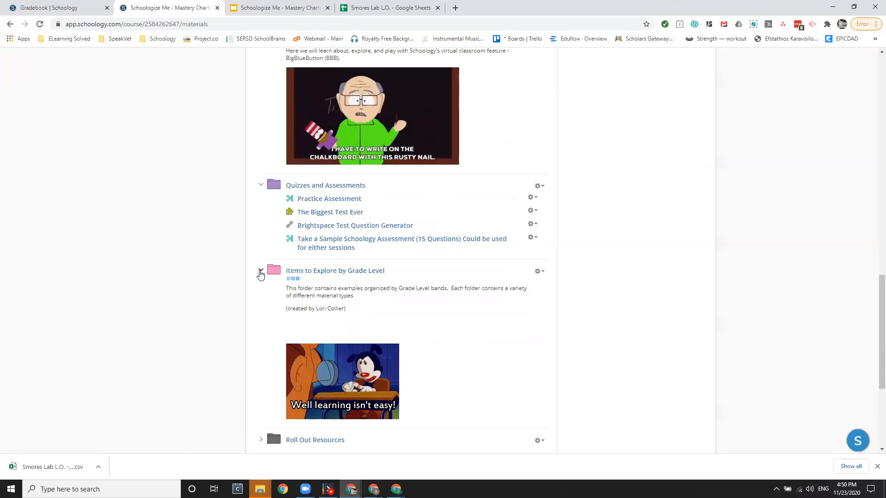
pyautogui.click(260, 273)
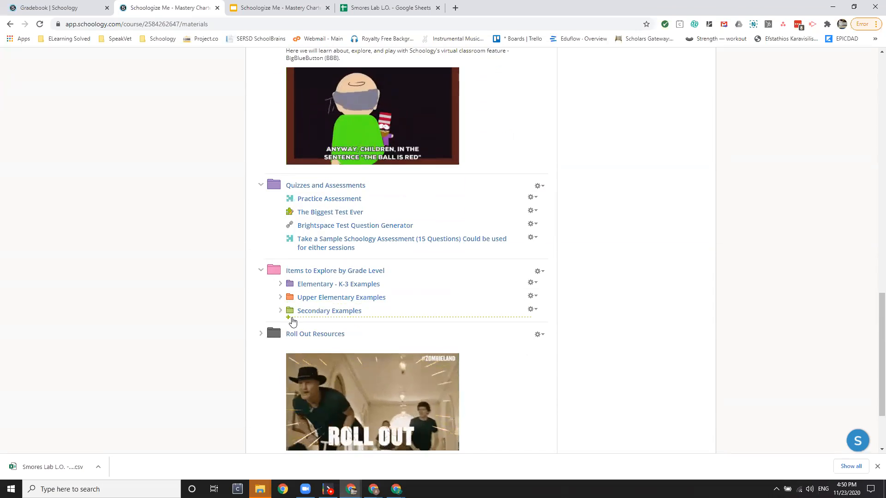
pyautogui.click(280, 298)
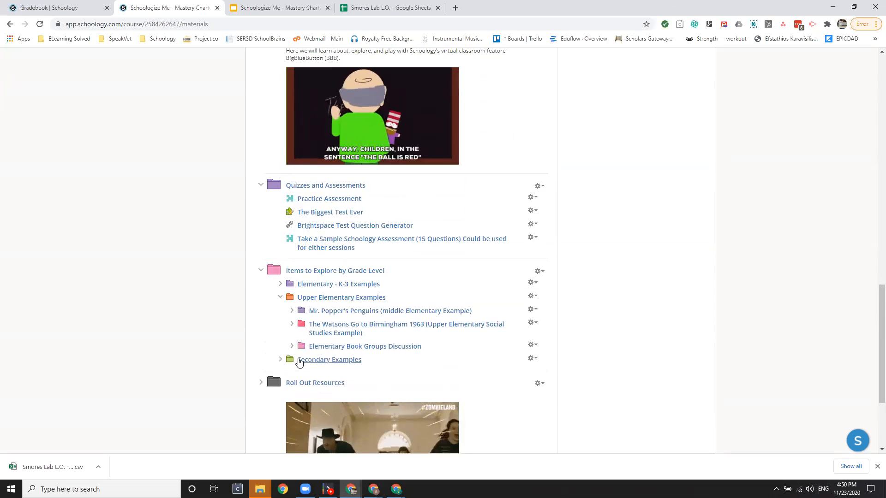
pyautogui.click(281, 359)
pyautogui.scroll(-3, 388, 359)
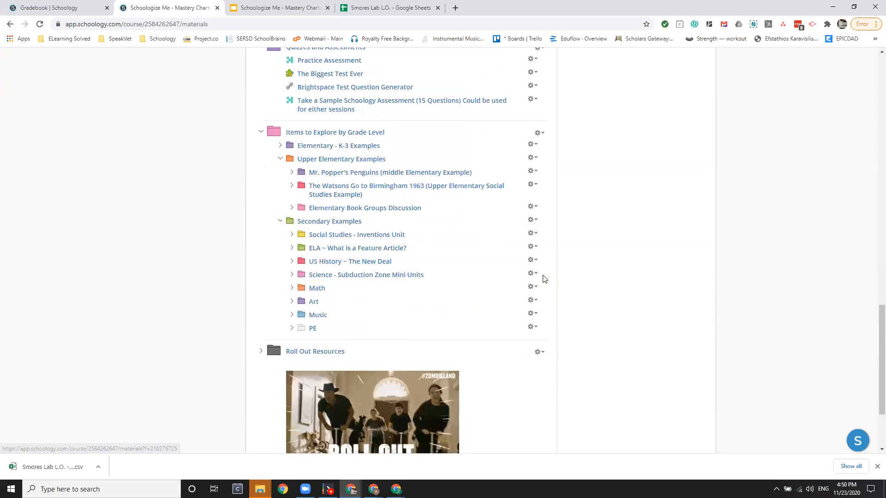
pyautogui.scroll(-3, 353, 336)
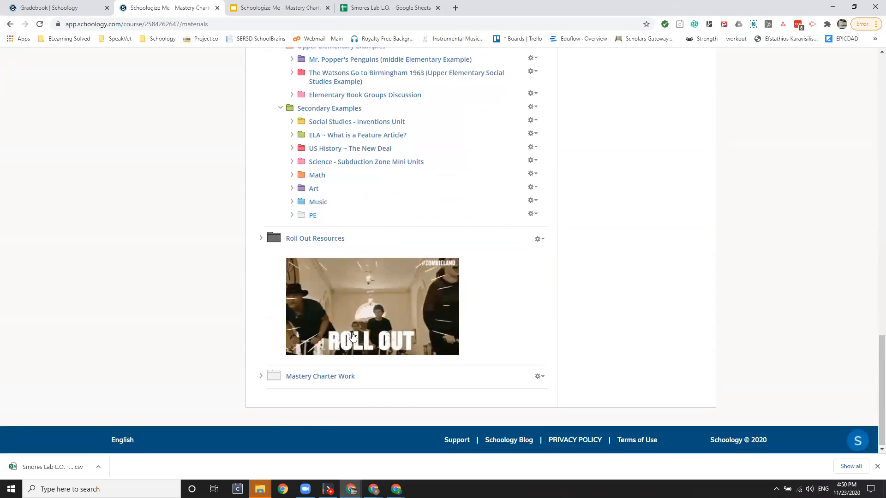
pyautogui.scroll(15, 352, 336)
pyautogui.scroll(5, 353, 337)
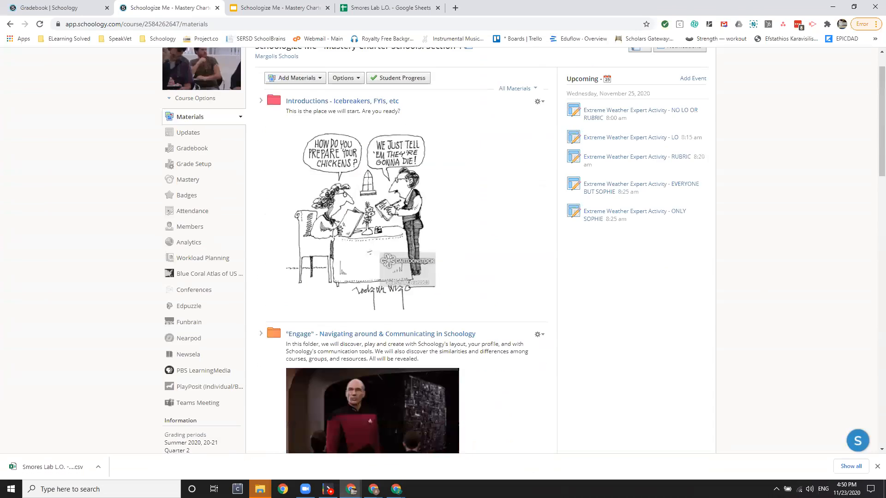